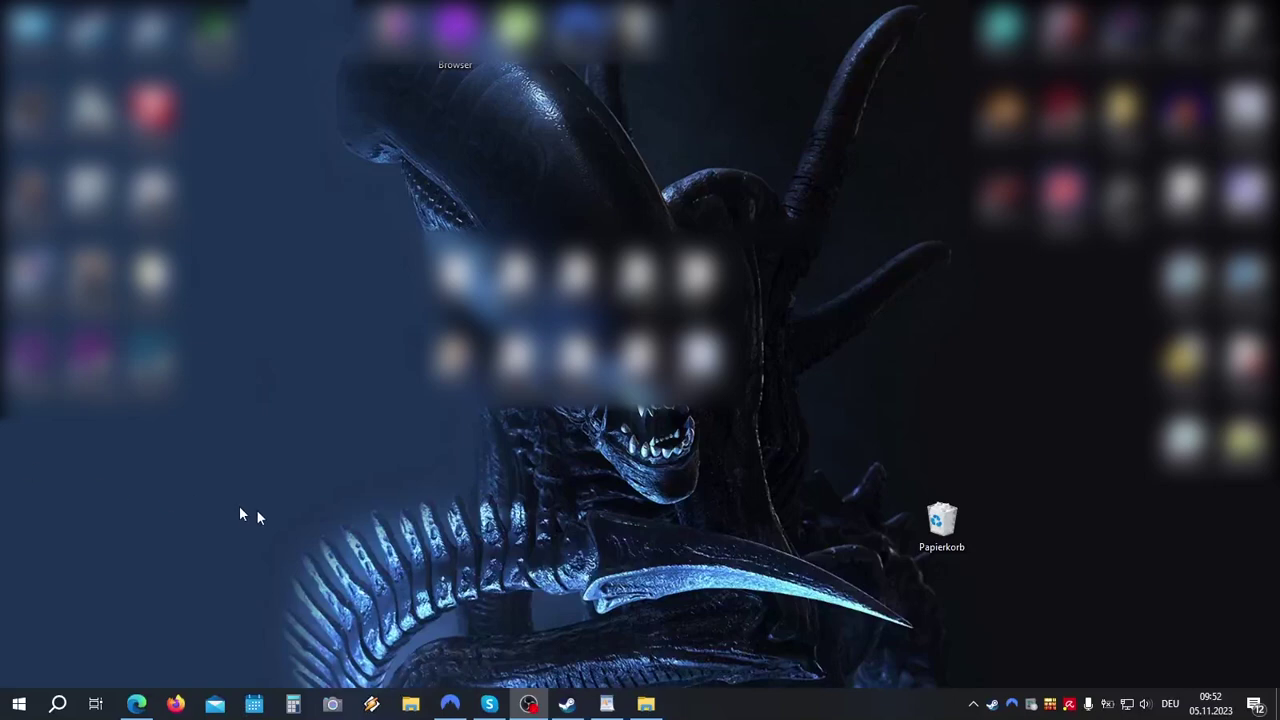
Step: Launch SteamVR from the Steam library and open its workshop tool for creating or modifying an environment
{"action": "left_click", "coordinate": [567, 704]}
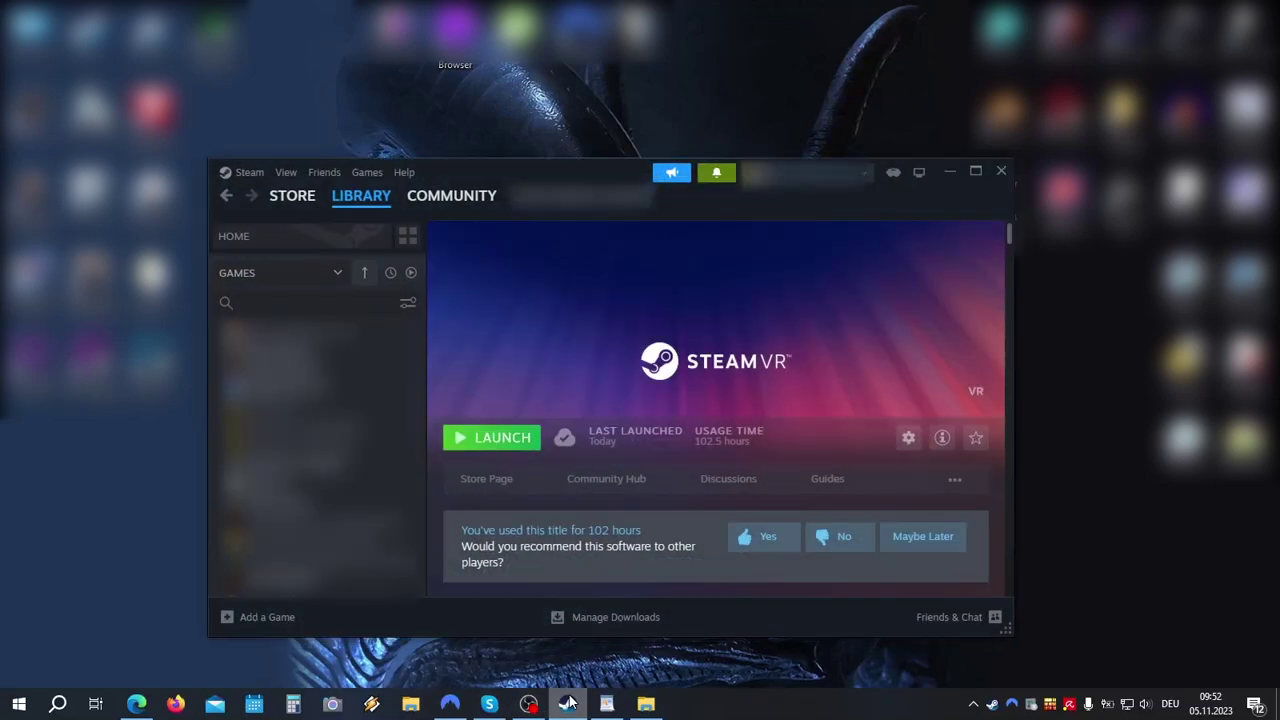
{"action": "left_click", "coordinate": [512, 448]}
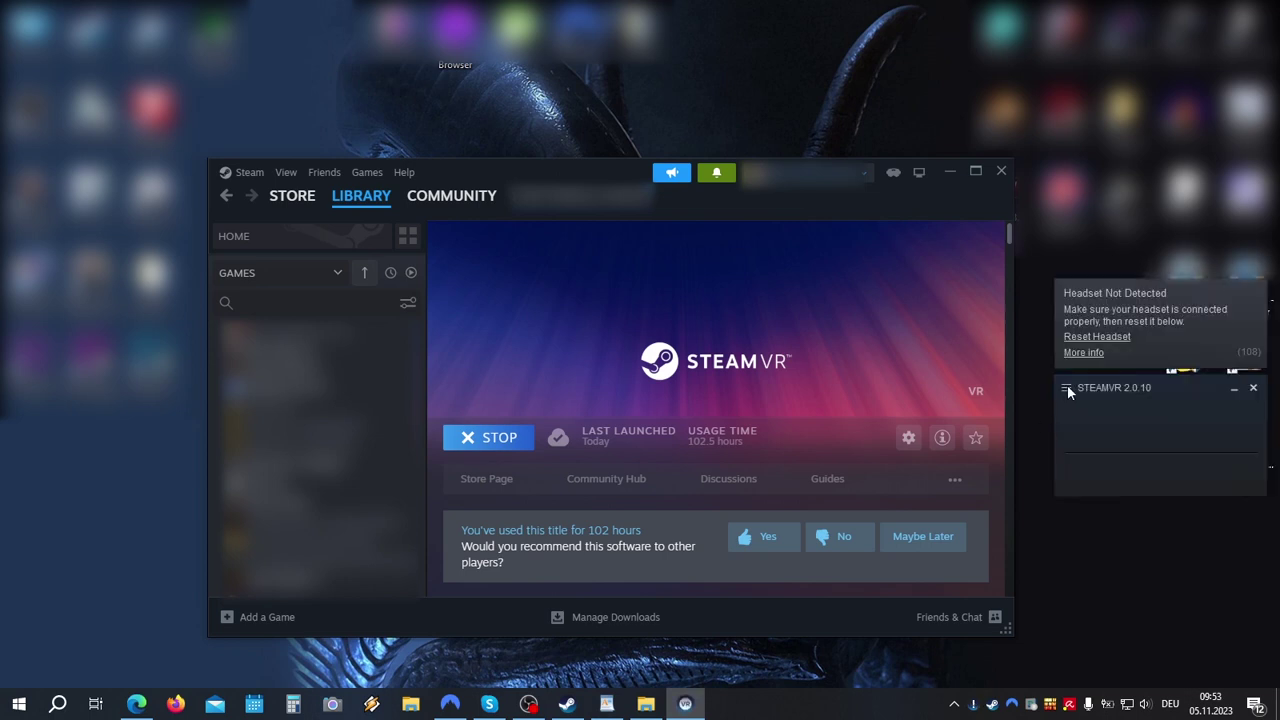
{"action": "left_click", "coordinate": [1066, 387]}
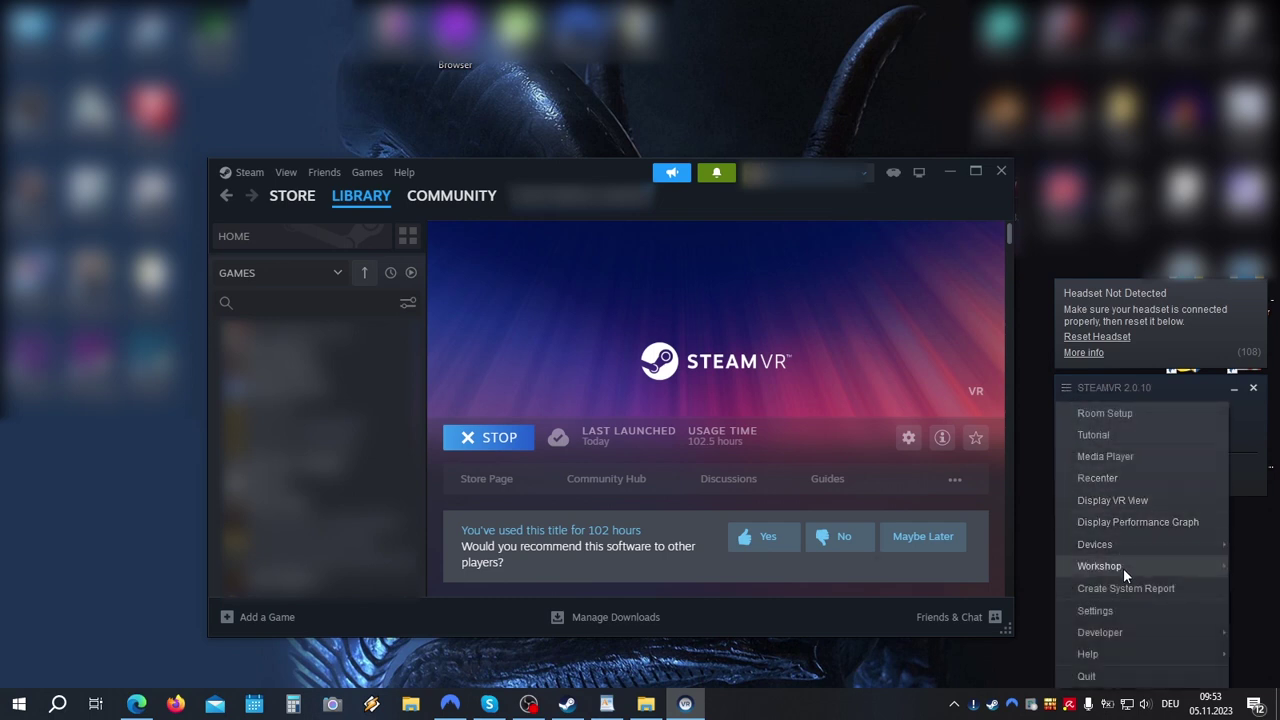
{"action": "mouse_move", "coordinate": [1123, 568]}
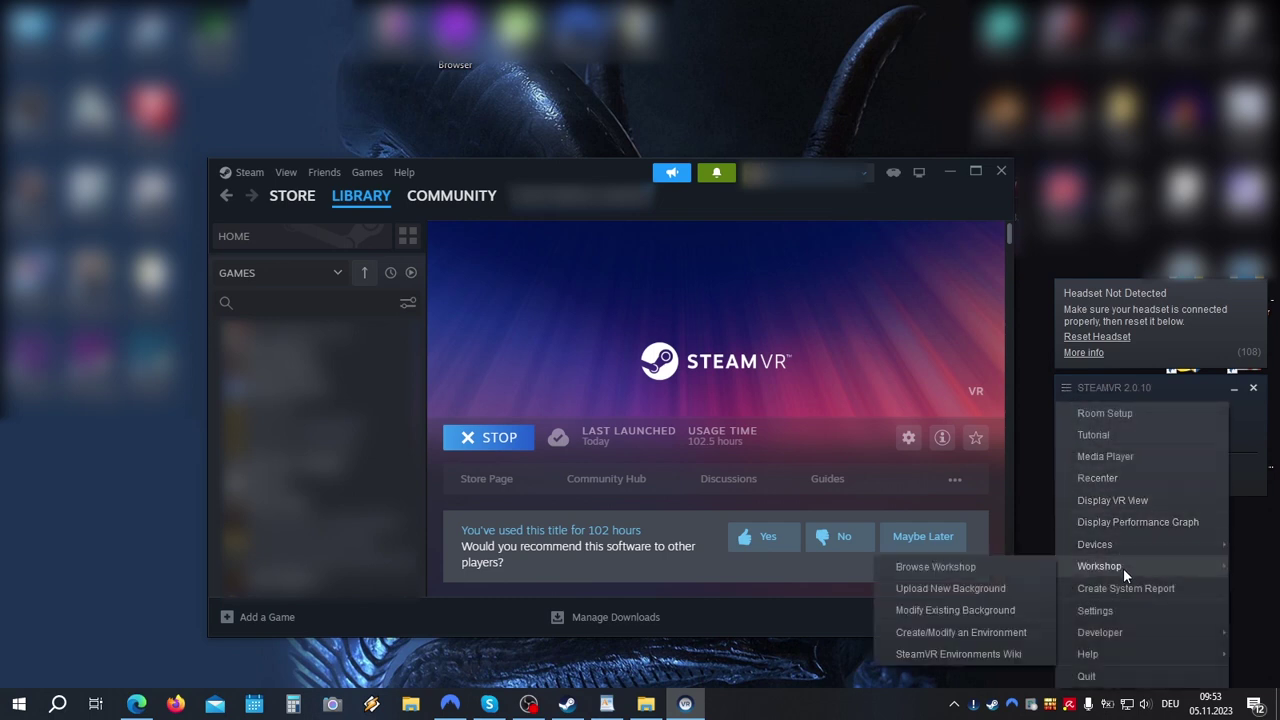
{"action": "left_click", "coordinate": [984, 632]}
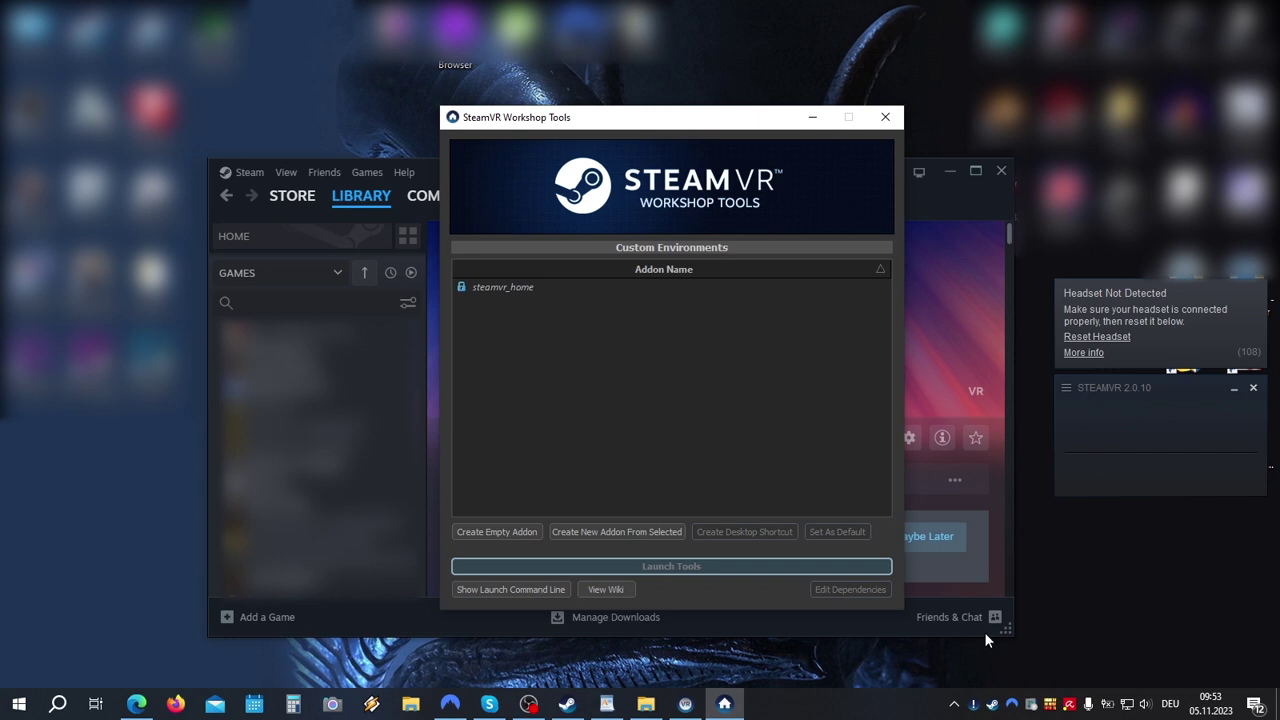
Step: Create an empty addon named test in SteamVR Workshop Tools
{"action": "left_click", "coordinate": [482, 531]}
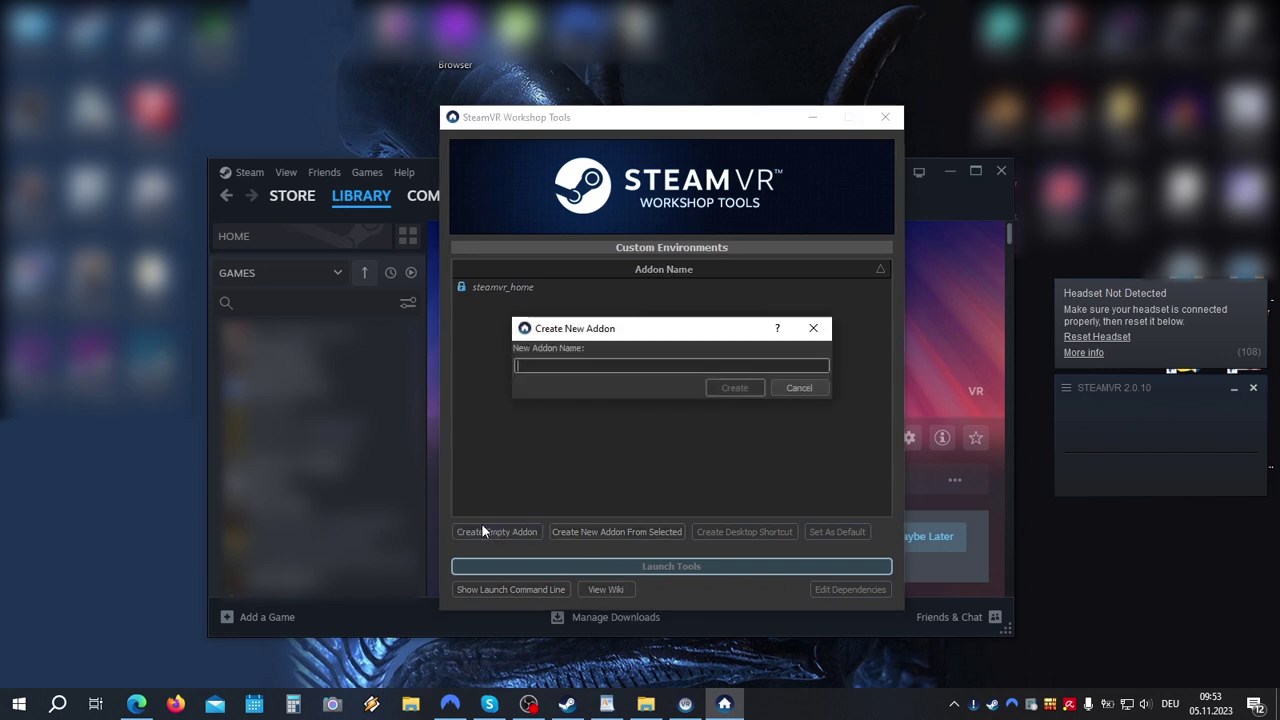
{"action": "type", "text": "test"}
{"action": "key", "text": "Return"}
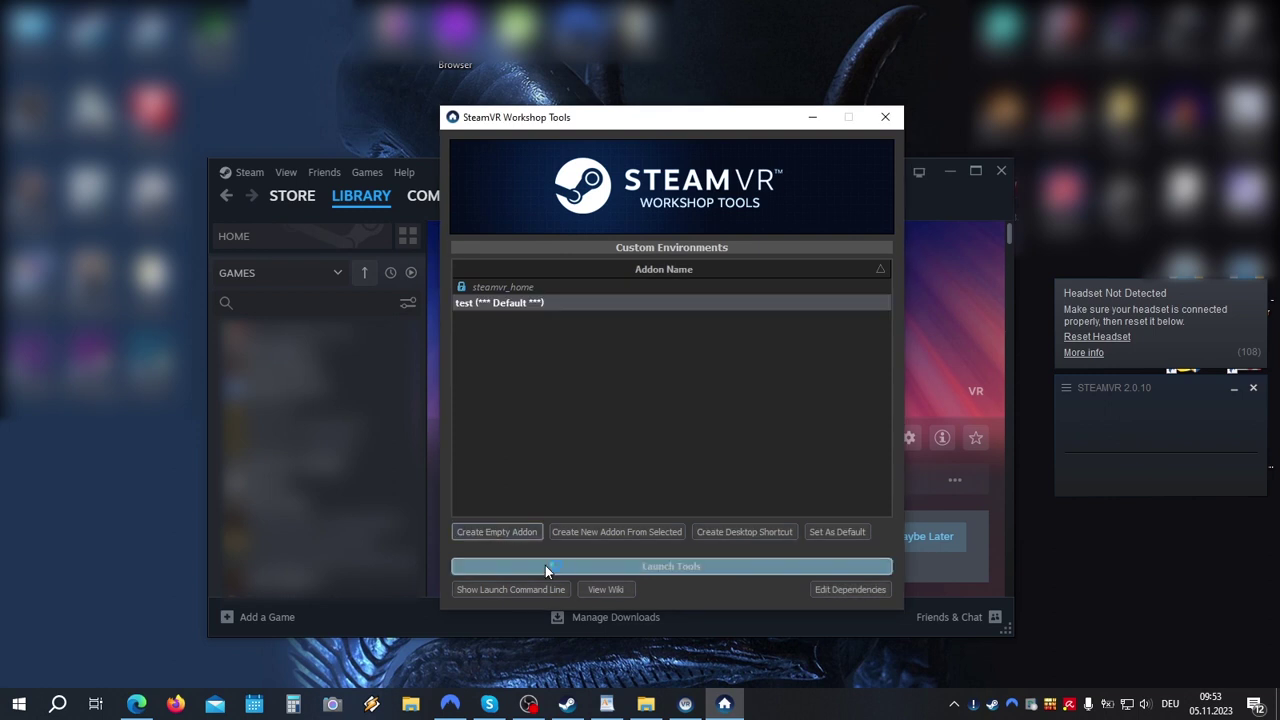
Step: Copy the test addon's full launch command line and paste it into a new Command Prompt window
{"action": "left_click", "coordinate": [529, 589]}
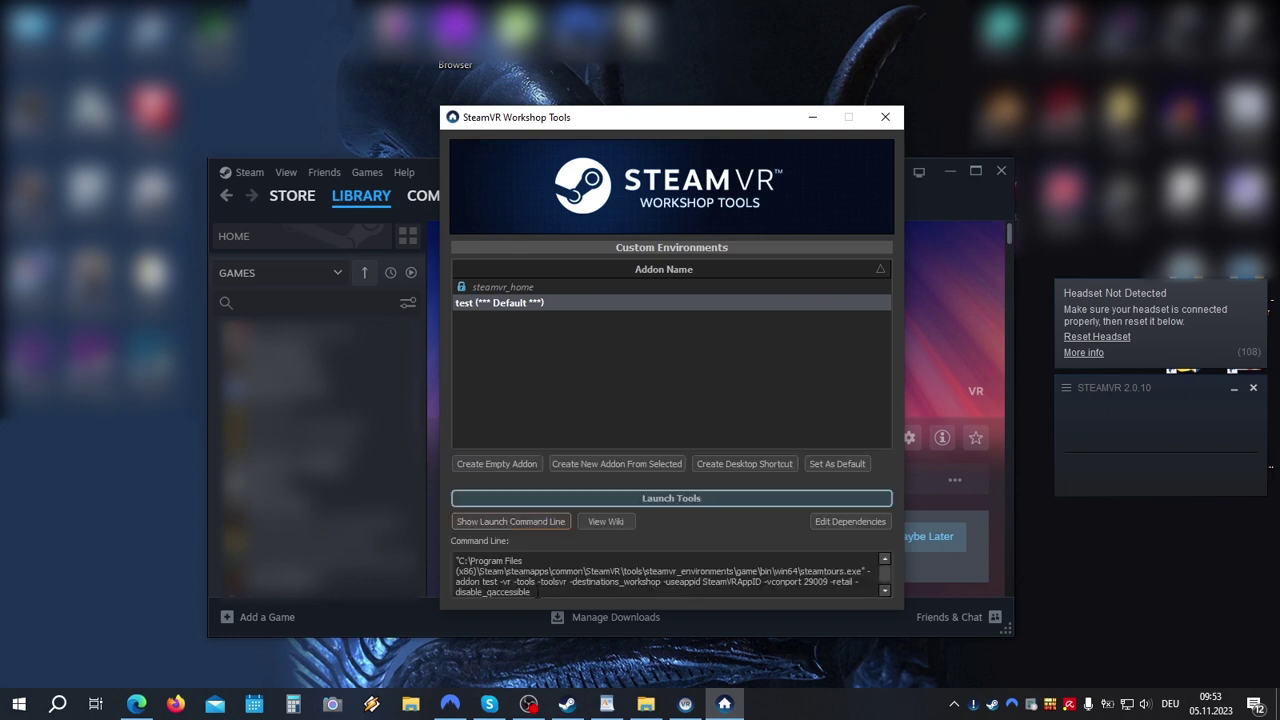
{"action": "left_click_drag", "start_coordinate": [534, 591], "coordinate": [456, 560]}
{"action": "key", "text": "ctrl+c"}
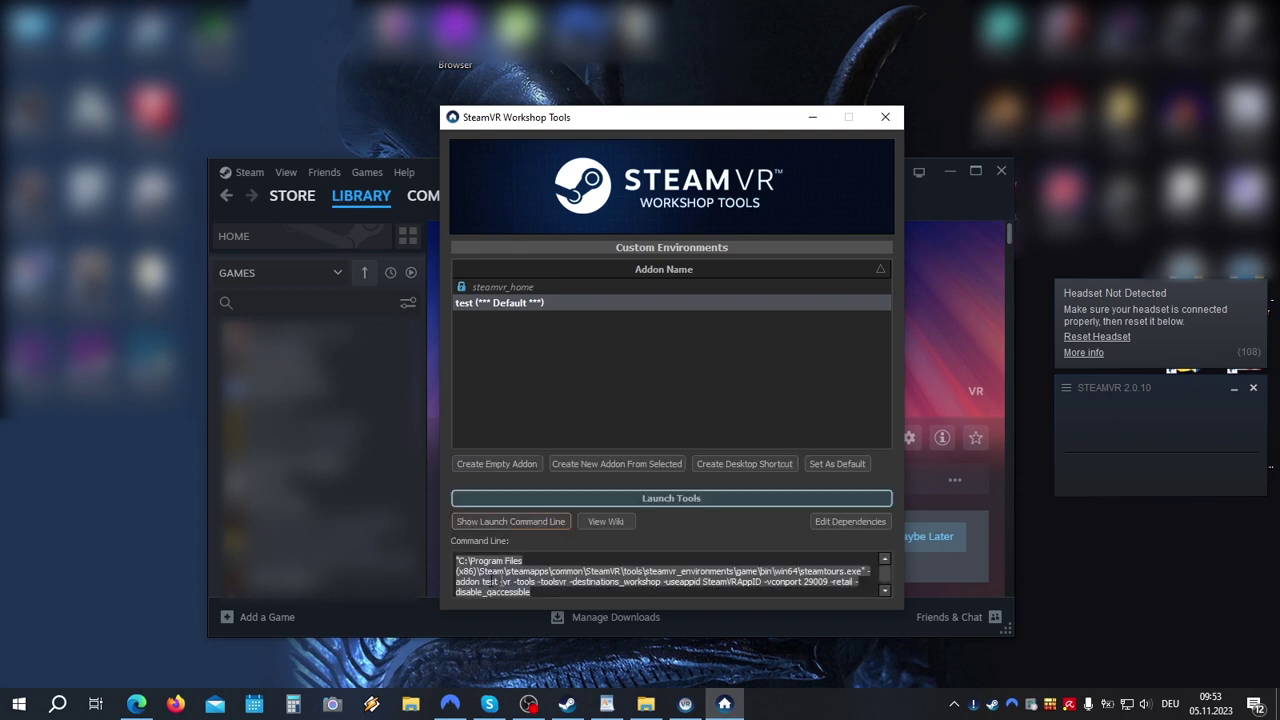
{"action": "left_click", "coordinate": [58, 704]}
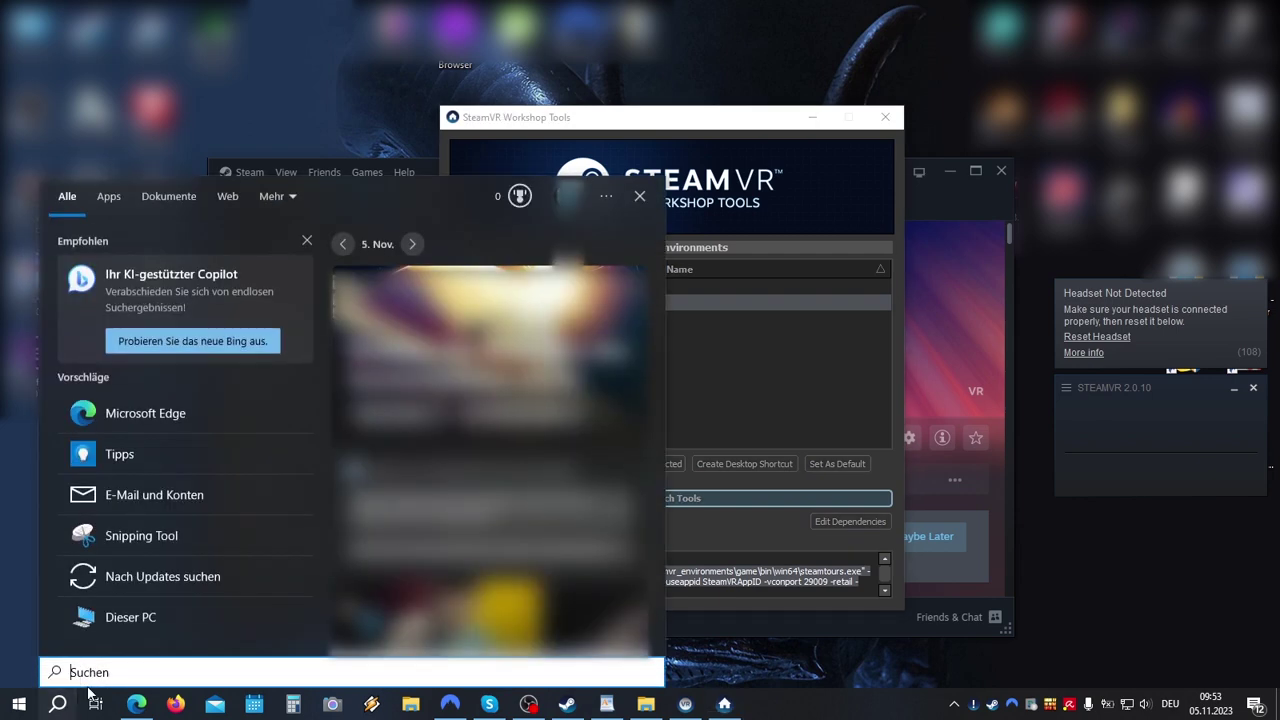
{"action": "type", "text": "cmd"}
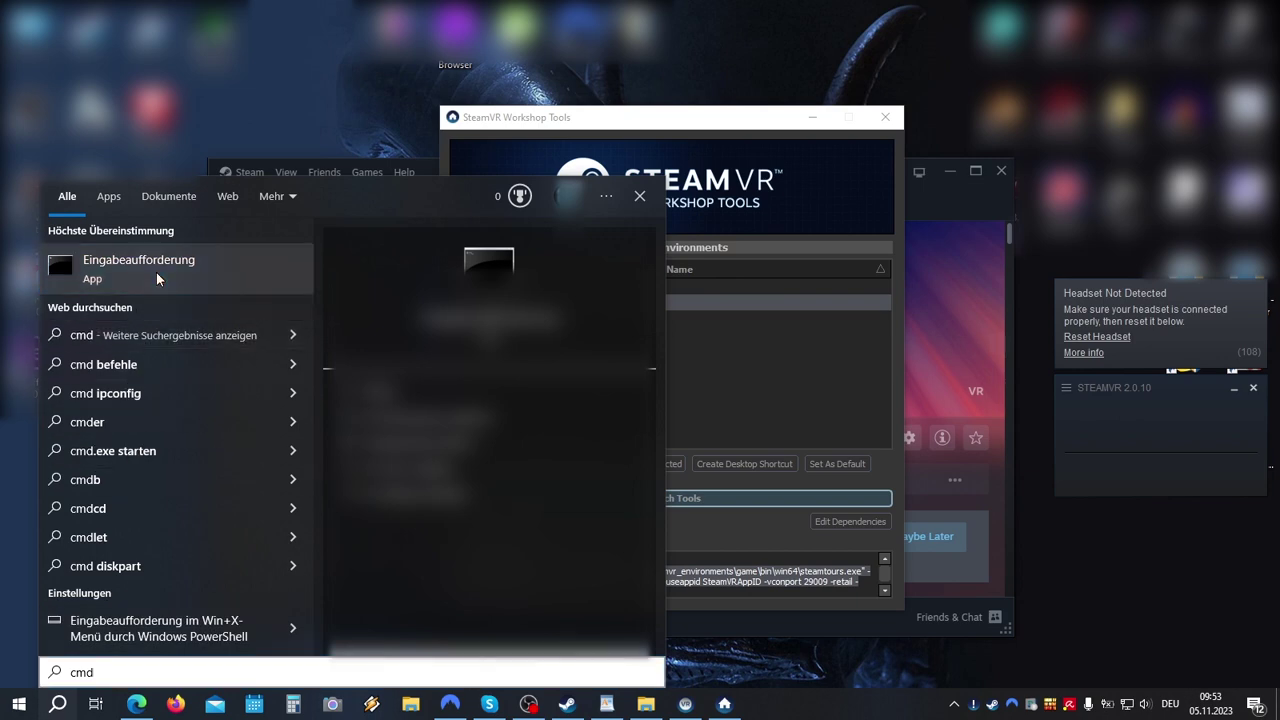
{"action": "left_click", "coordinate": [240, 272]}
{"action": "right_click", "coordinate": [348, 326]}
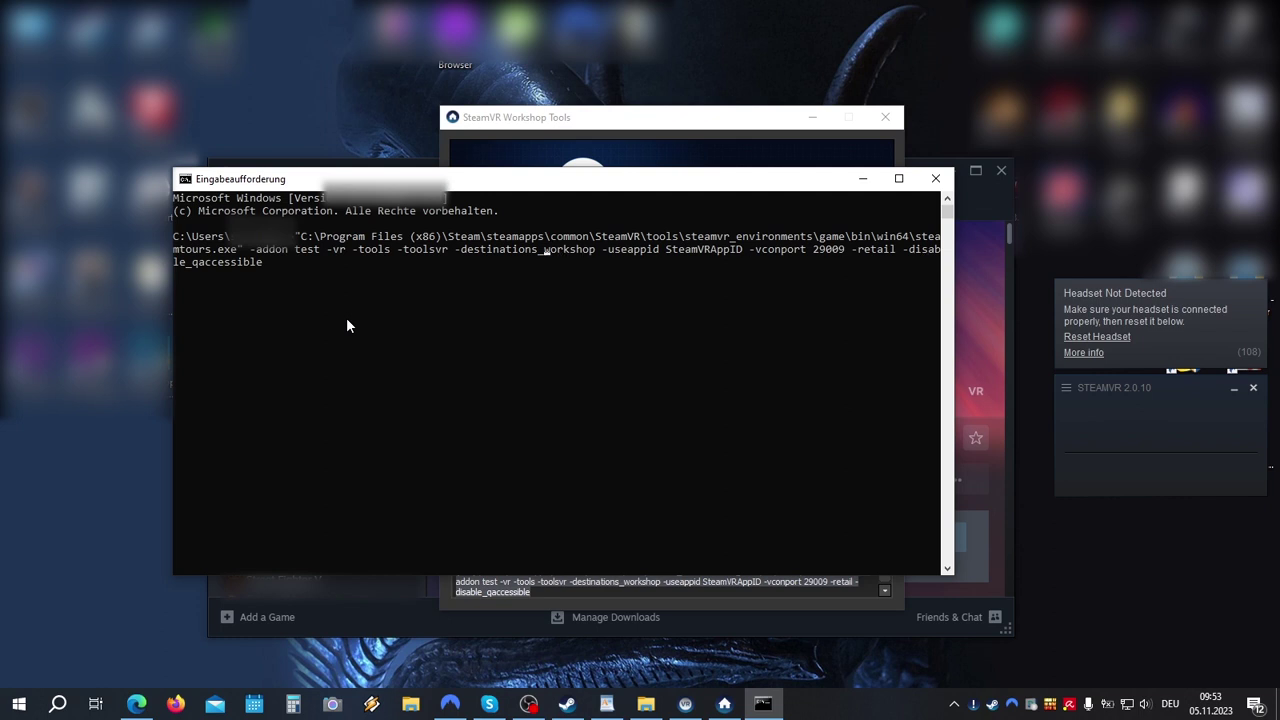
Step: Remove the -toolsvr and -vr options from the pasted command and run it to start the tools
{"action": "key", "text": "BackSpace"}
{"action": "key", "text": "BackSpace"}
{"action": "key", "text": "BackSpace"}
{"action": "key", "text": "BackSpace"}
{"action": "key", "text": "BackSpace"}
{"action": "key", "text": "BackSpace"}
{"action": "key", "text": "BackSpace"}
{"action": "key", "text": "BackSpace"}
{"action": "key", "text": "BackSpace"}
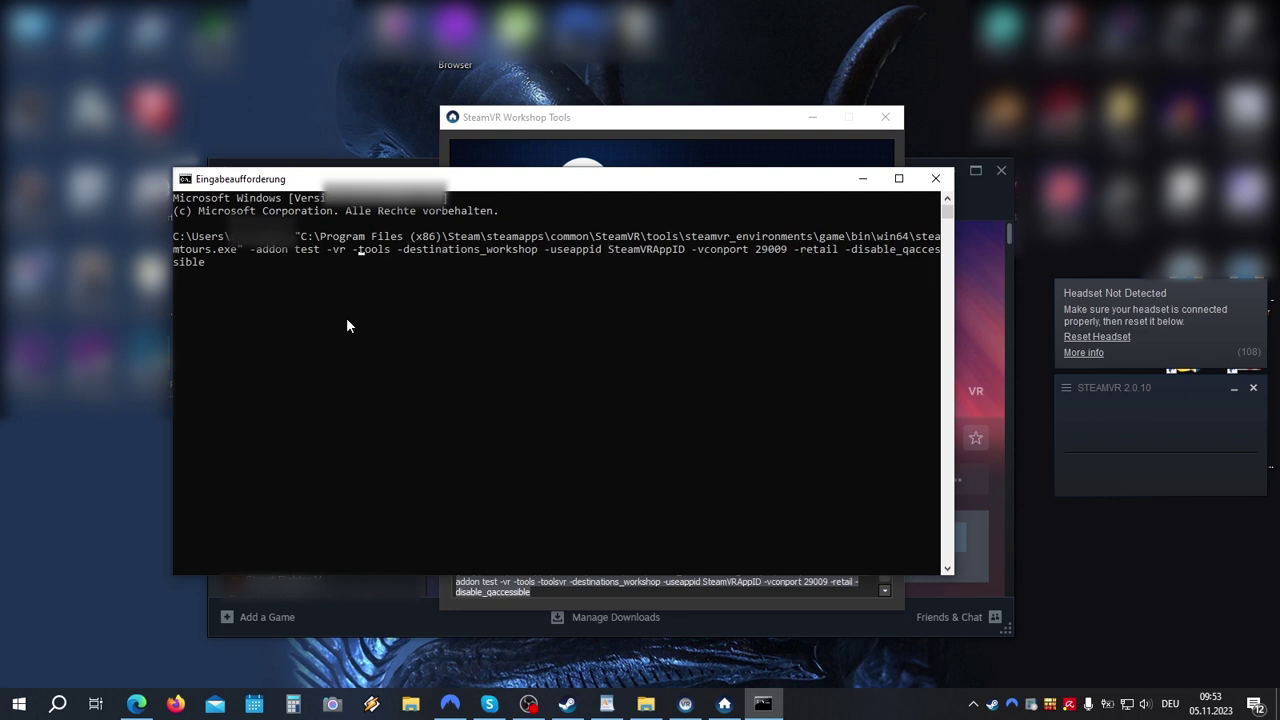
{"action": "key", "text": "BackSpace"}
{"action": "key", "text": "BackSpace"}
{"action": "key", "text": "BackSpace"}
{"action": "key", "text": "BackSpace"}
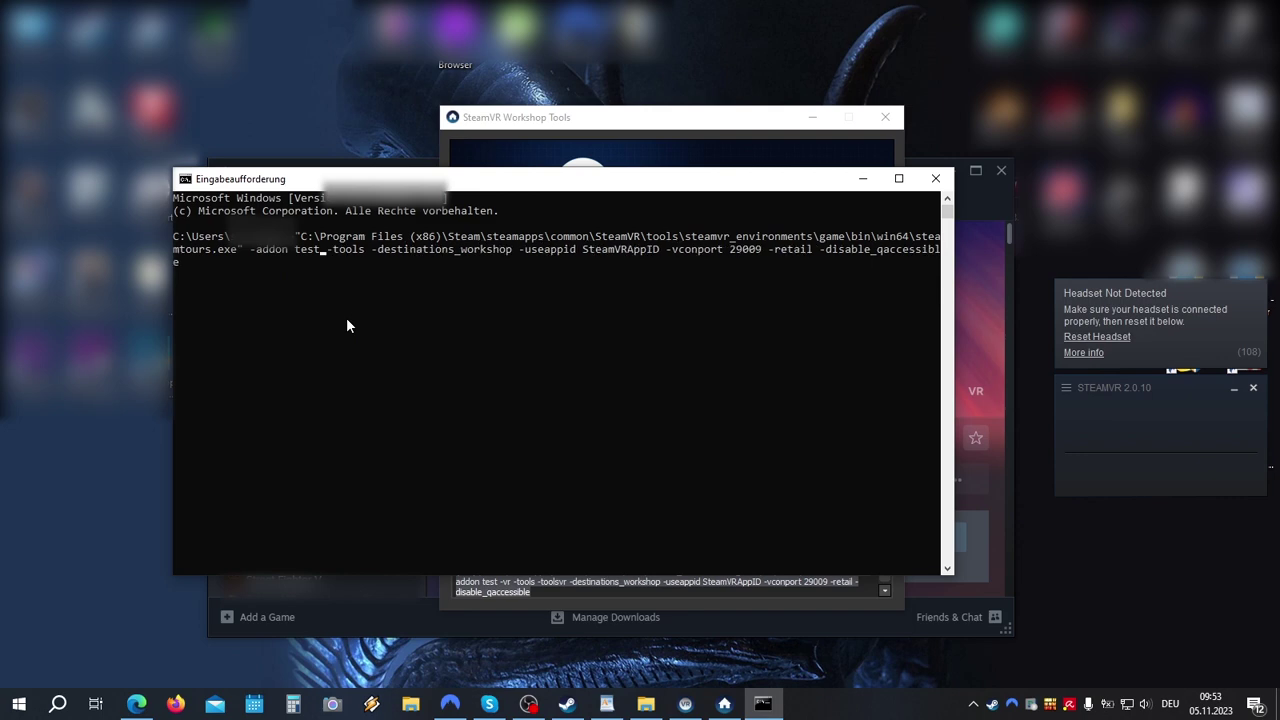
{"action": "key", "text": "Return"}
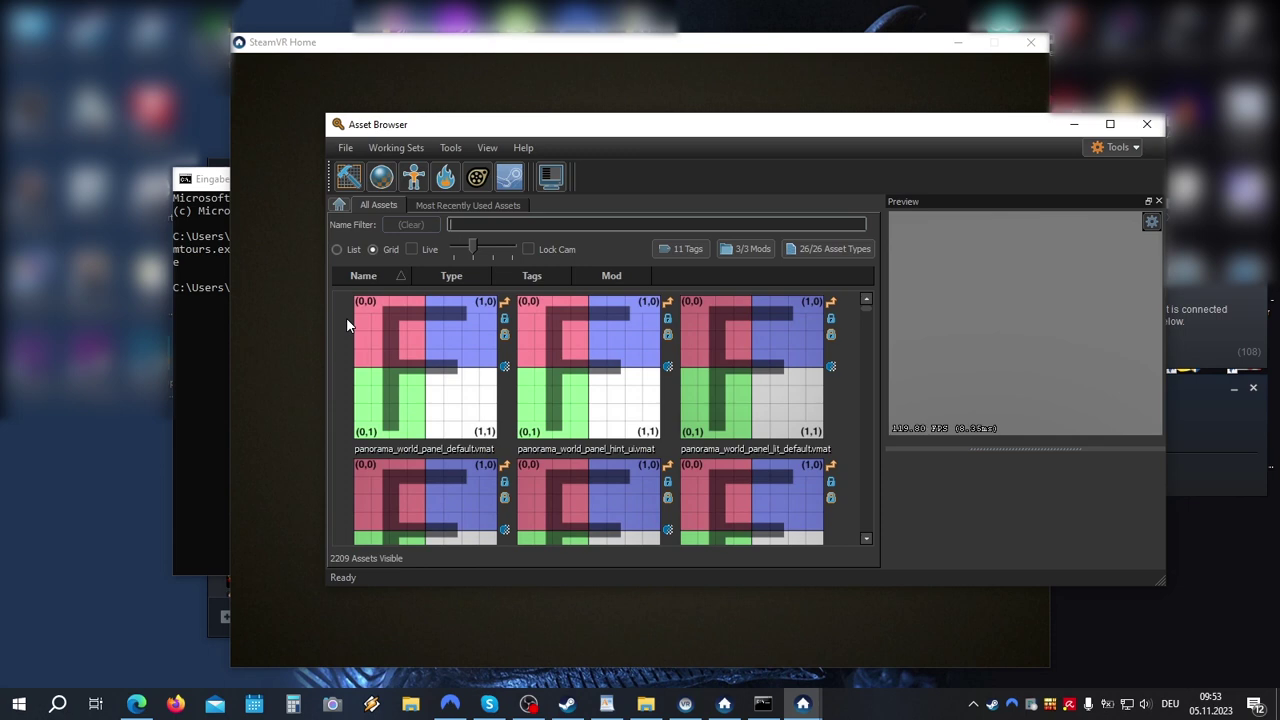
Step: In File Explorer, go to SteamVR\tools\steamvr_environments\content\steamtours_addons\test under Steam's steamapps\common folder on drive C
{"action": "key", "text": "alt+Tab"}
{"action": "left_click", "coordinate": [392, 528]}
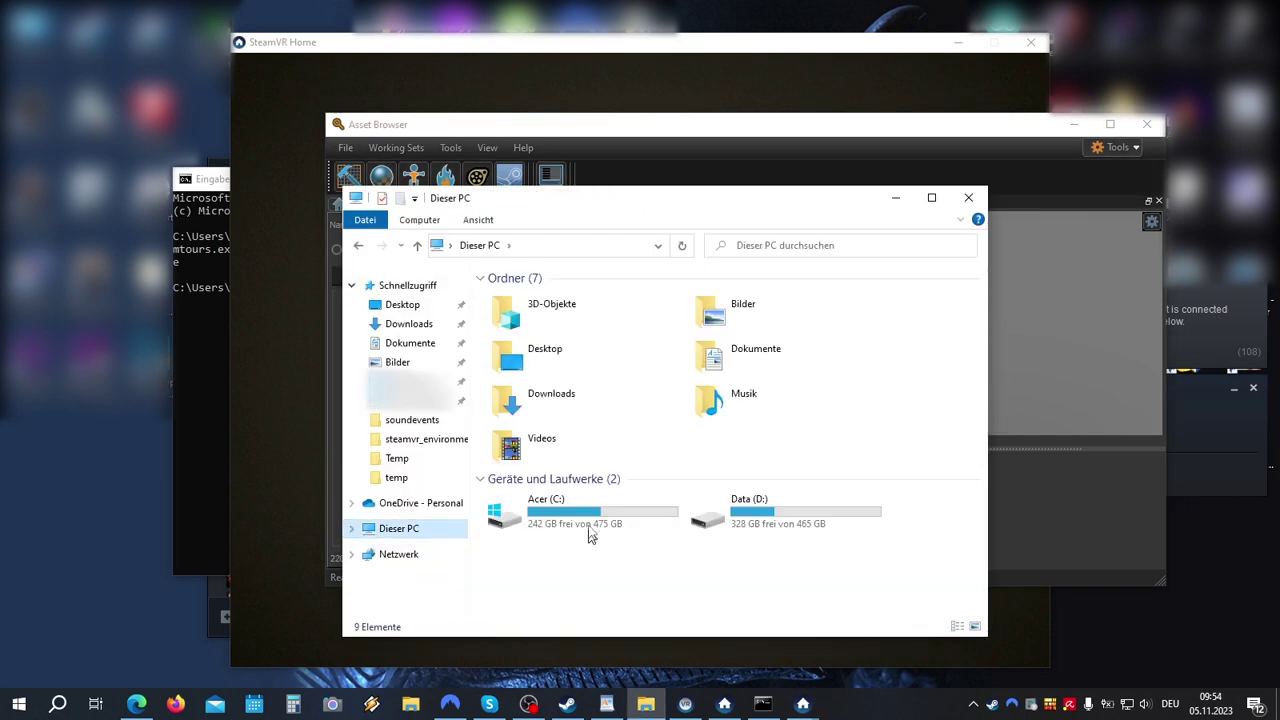
{"action": "double_click", "coordinate": [590, 515]}
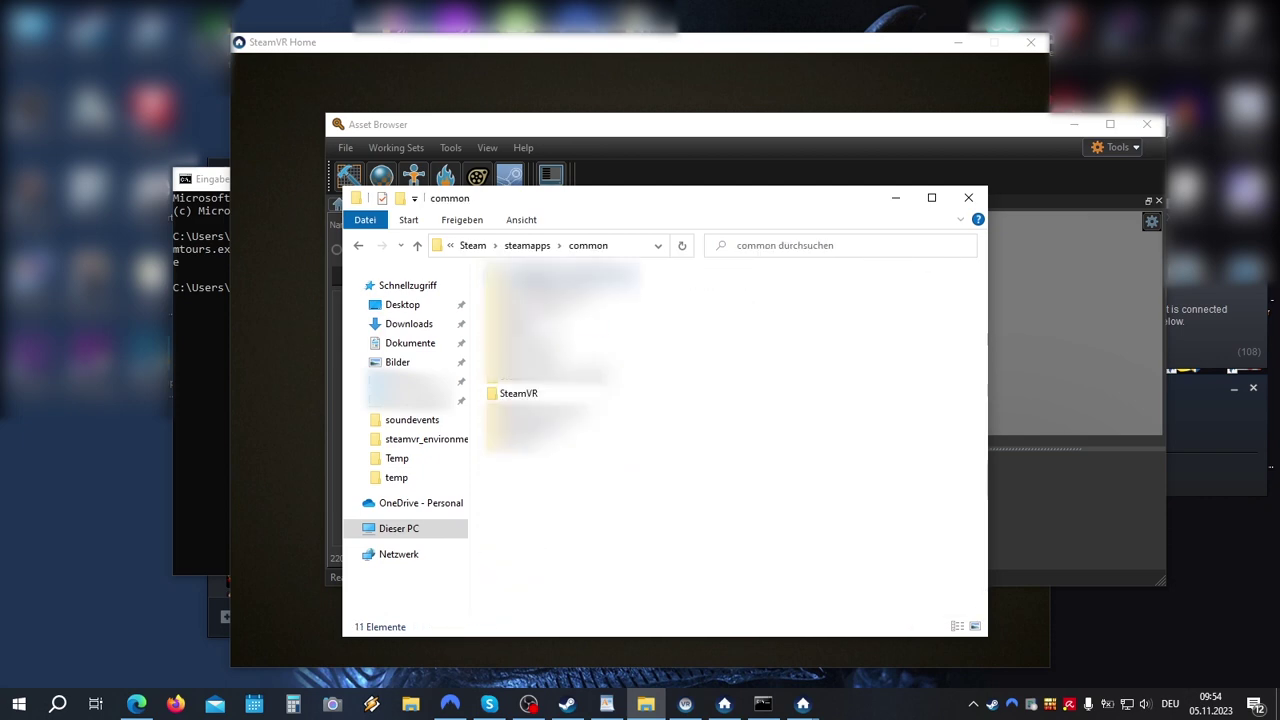
{"action": "double_click", "coordinate": [522, 393]}
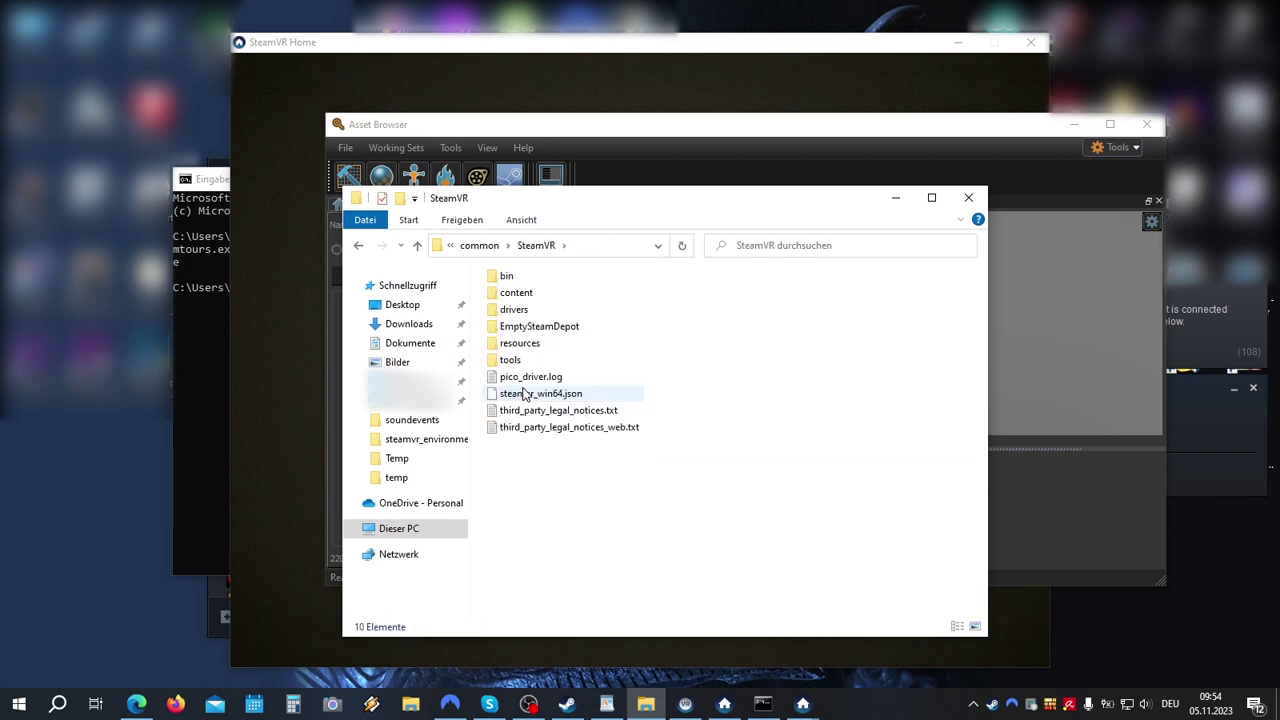
{"action": "double_click", "coordinate": [511, 360]}
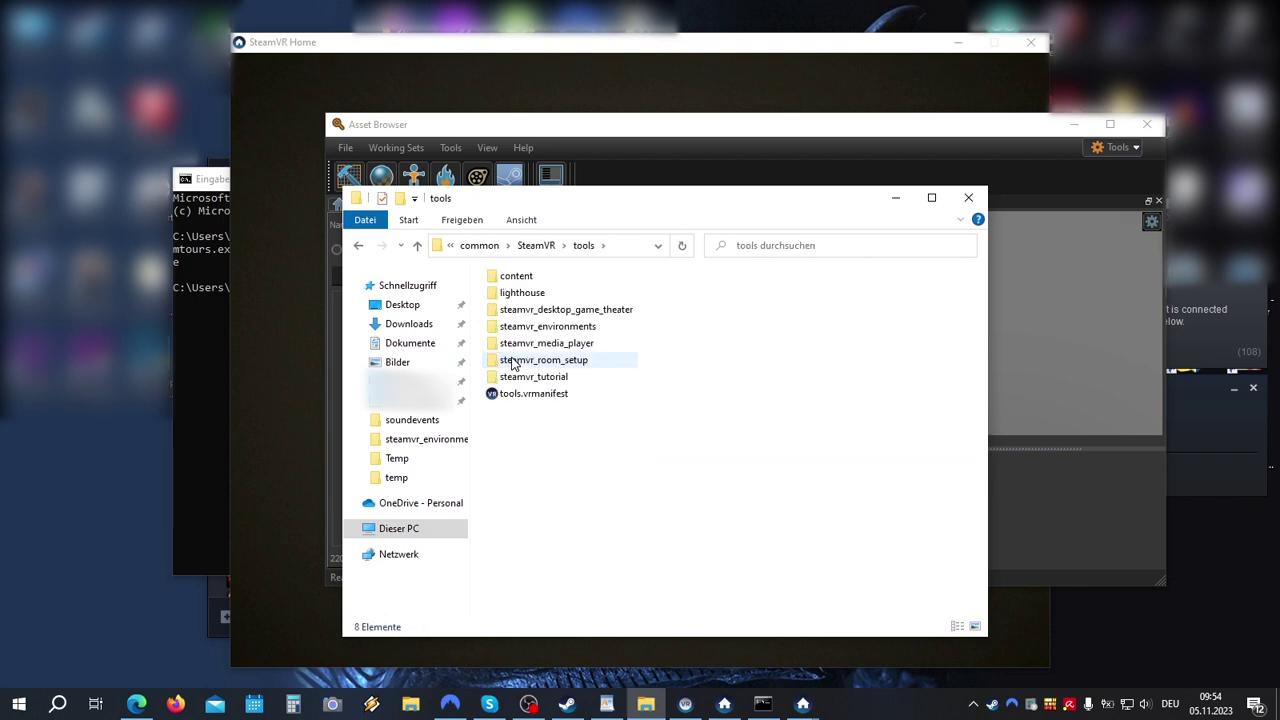
{"action": "double_click", "coordinate": [532, 331]}
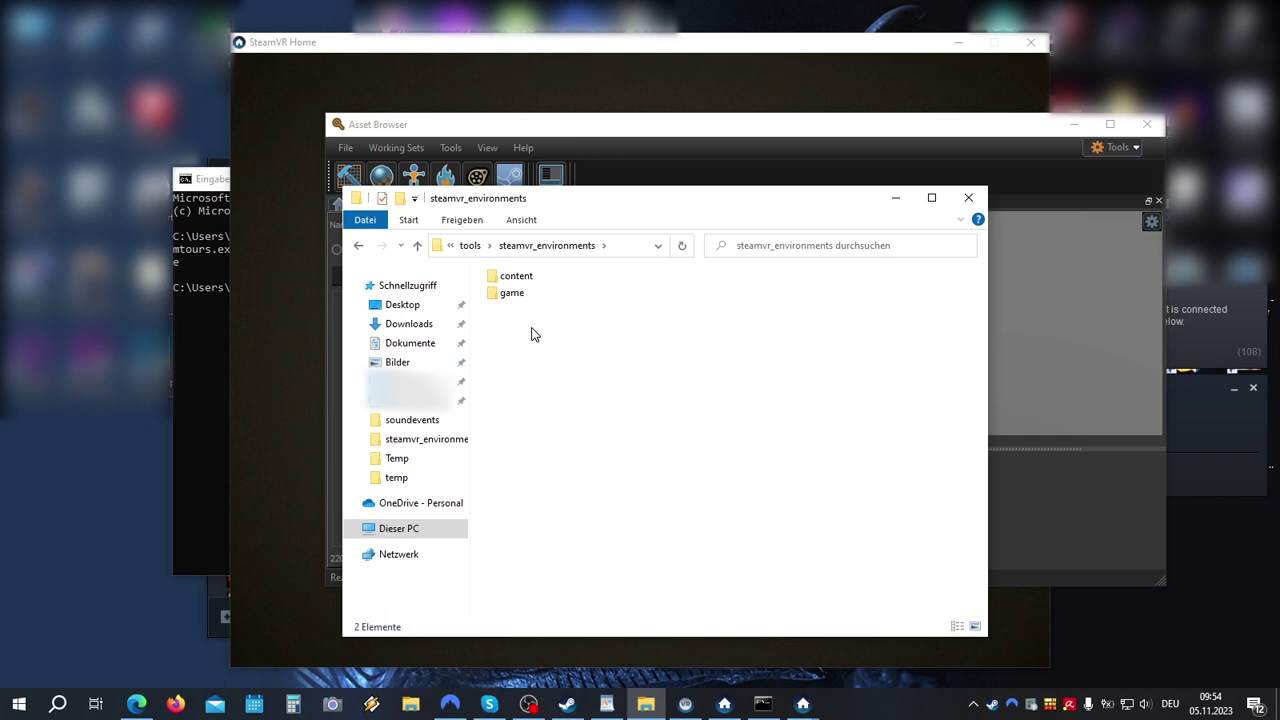
{"action": "double_click", "coordinate": [519, 278]}
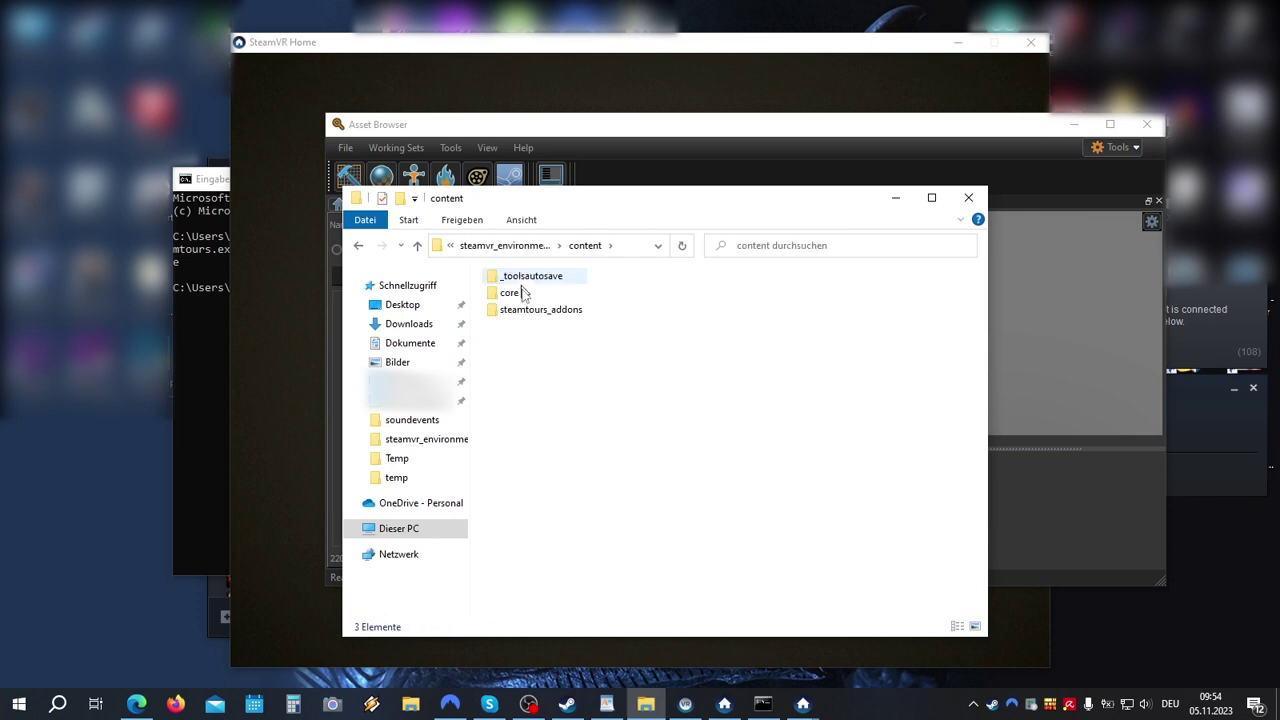
{"action": "double_click", "coordinate": [531, 311]}
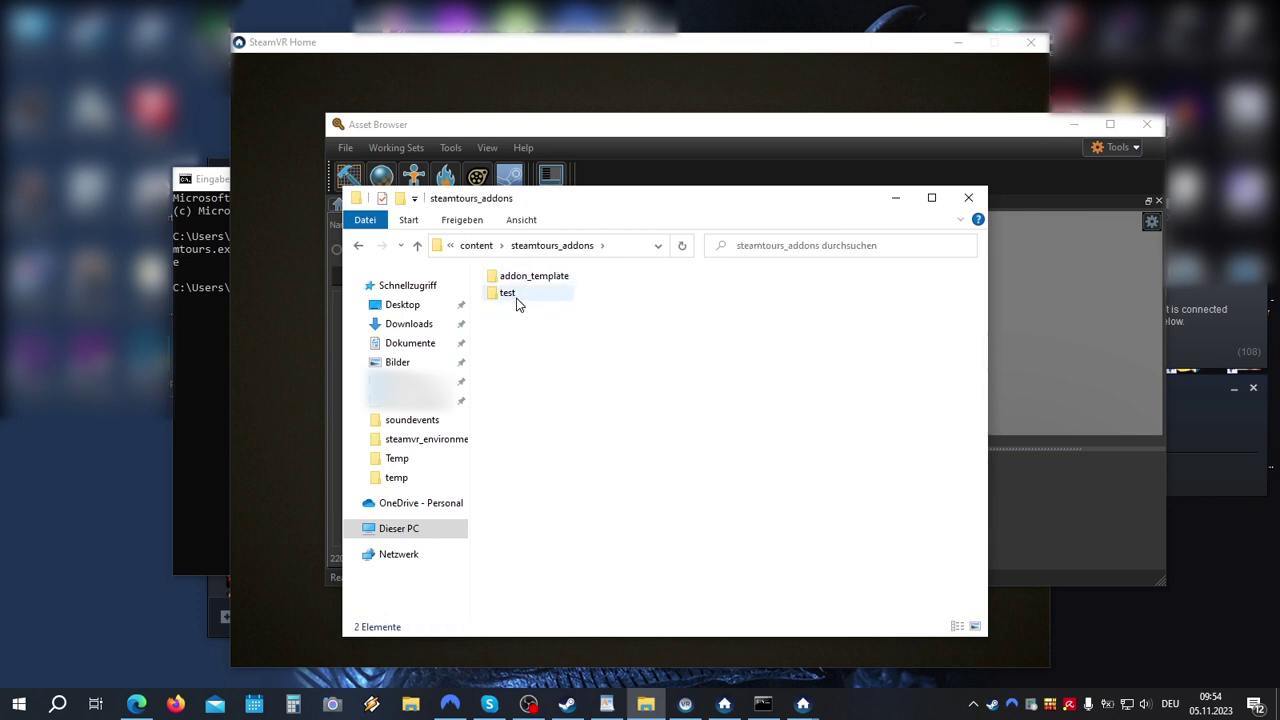
{"action": "double_click", "coordinate": [516, 300]}
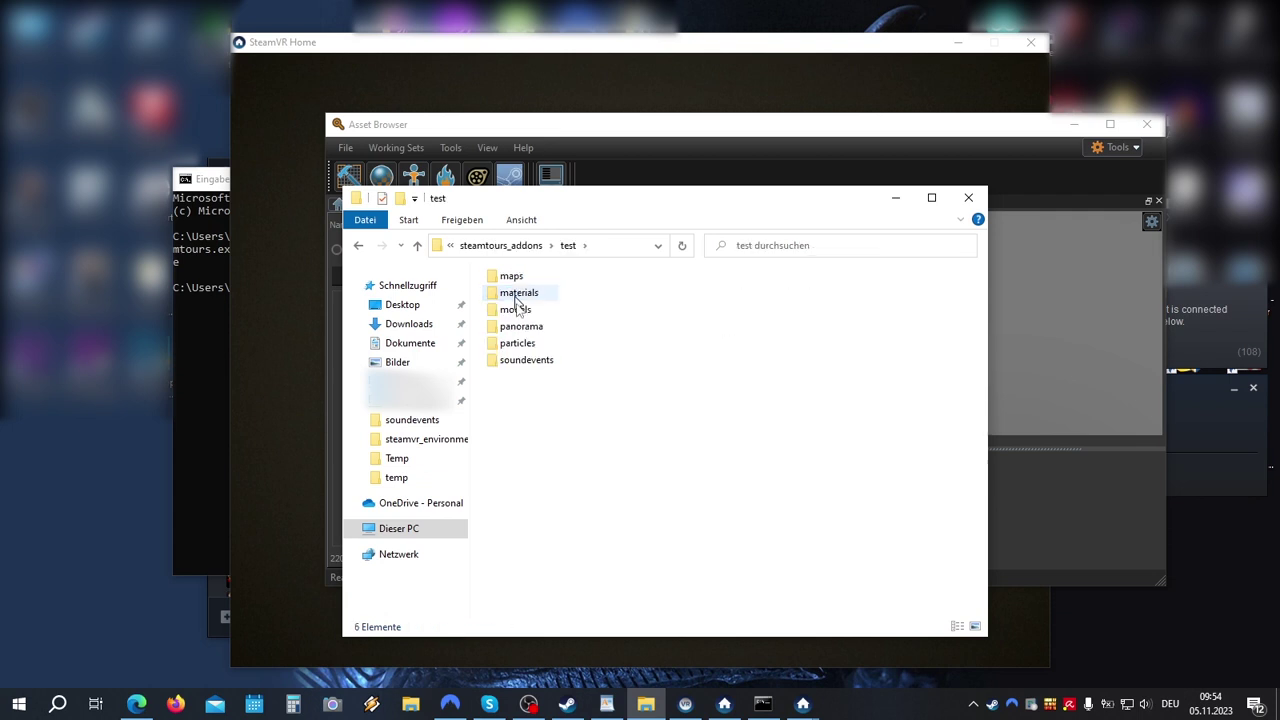
Step: Create a folder named sounds in the test addon's content folder and paste the copied sound01.wav into it
{"action": "right_click", "coordinate": [532, 404]}
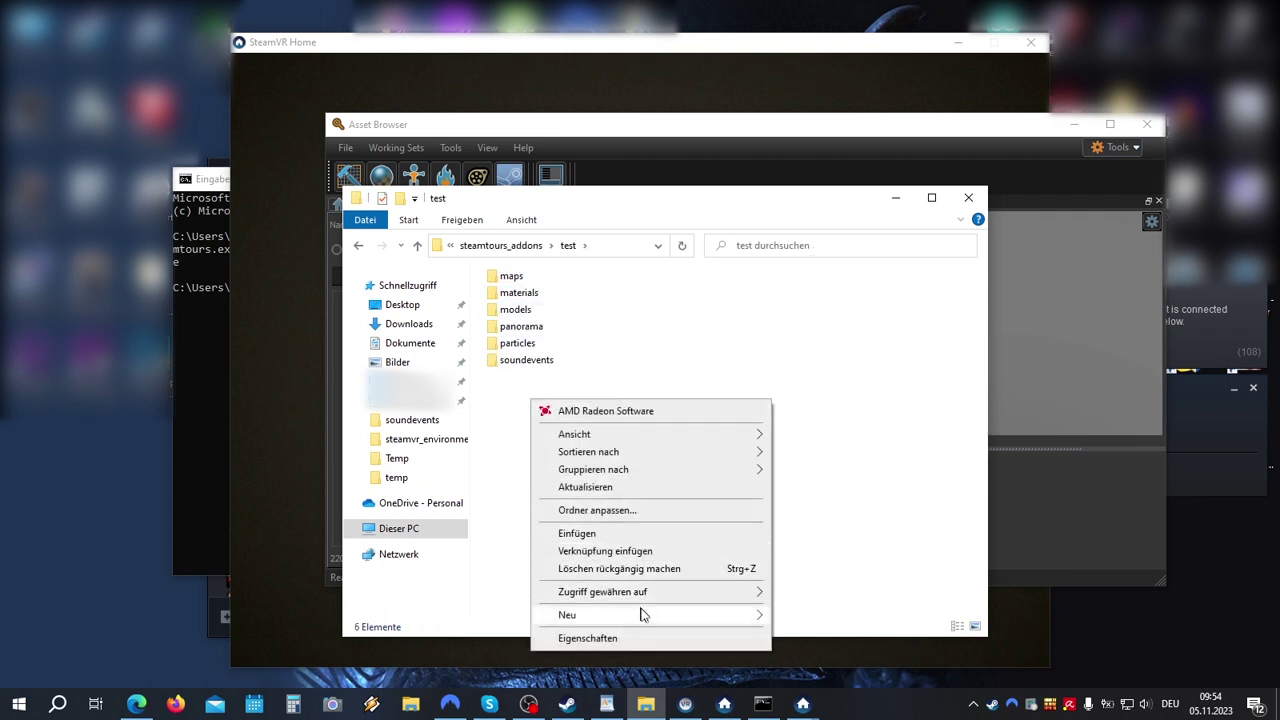
{"action": "mouse_move", "coordinate": [643, 617]}
{"action": "left_click", "coordinate": [815, 502]}
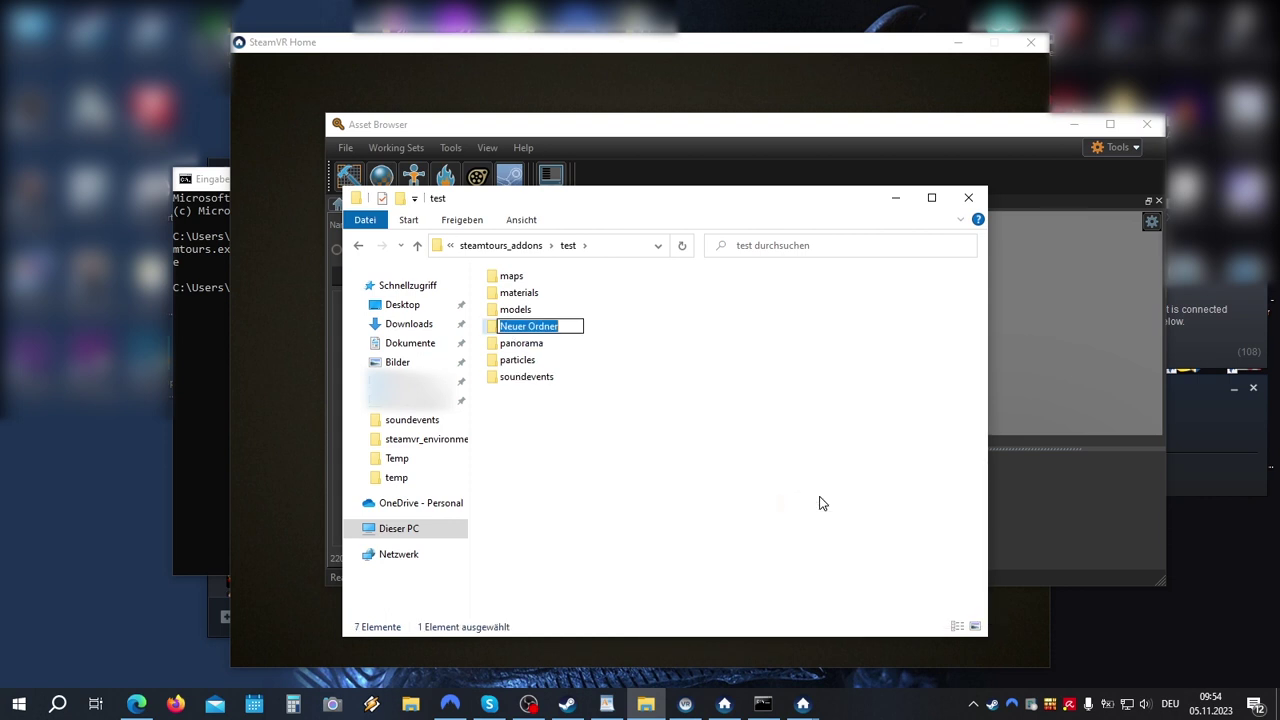
{"action": "type", "text": "sounds"}
{"action": "key", "text": "Return"}
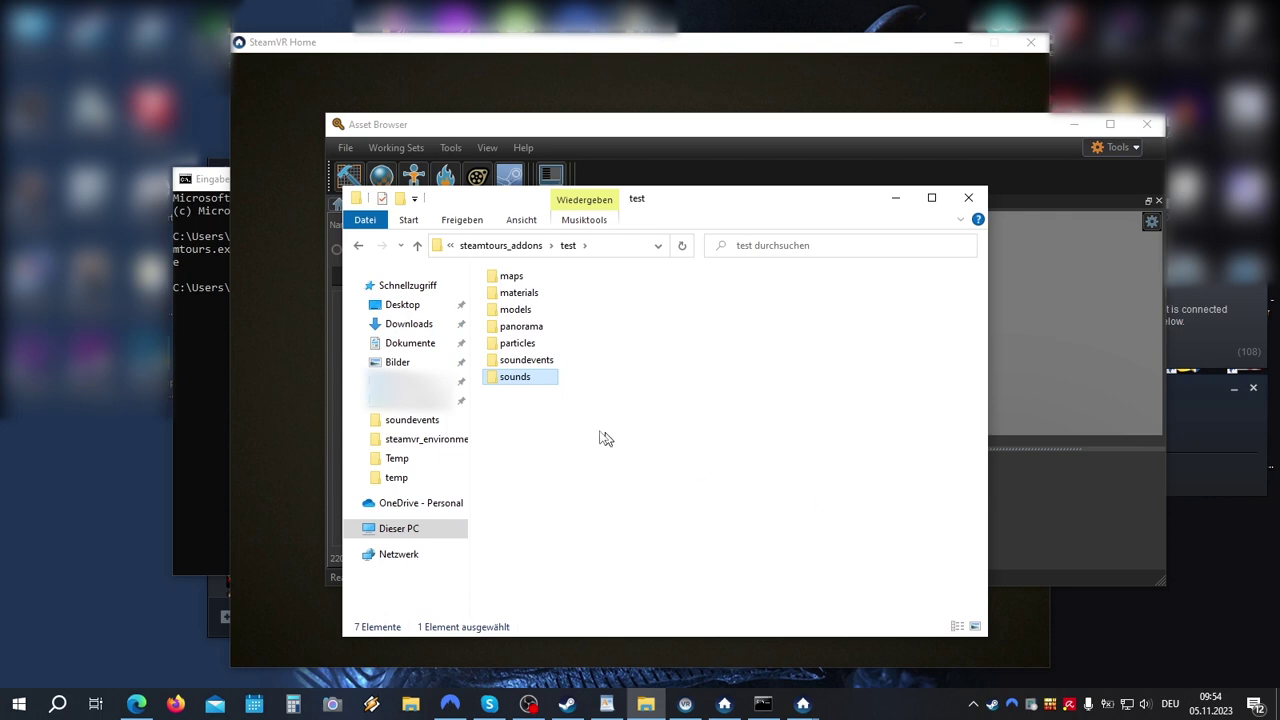
{"action": "double_click", "coordinate": [516, 377]}
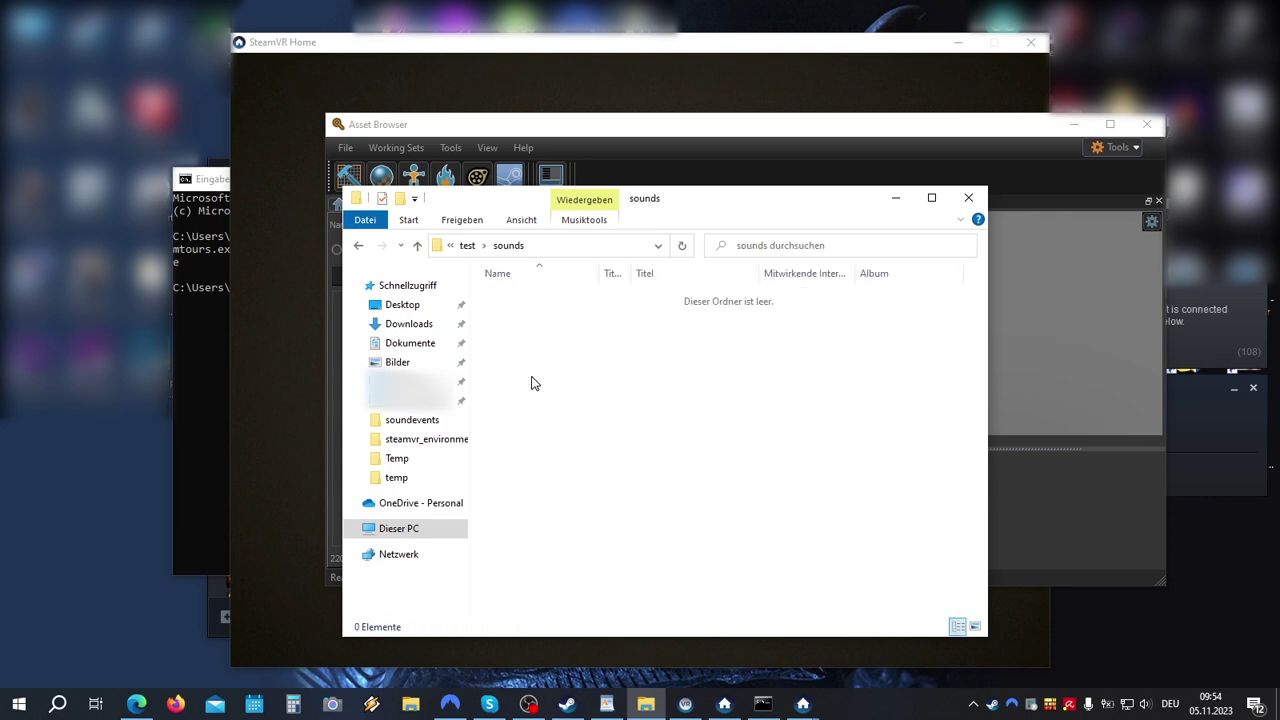
{"action": "key", "text": "ctrl+v"}
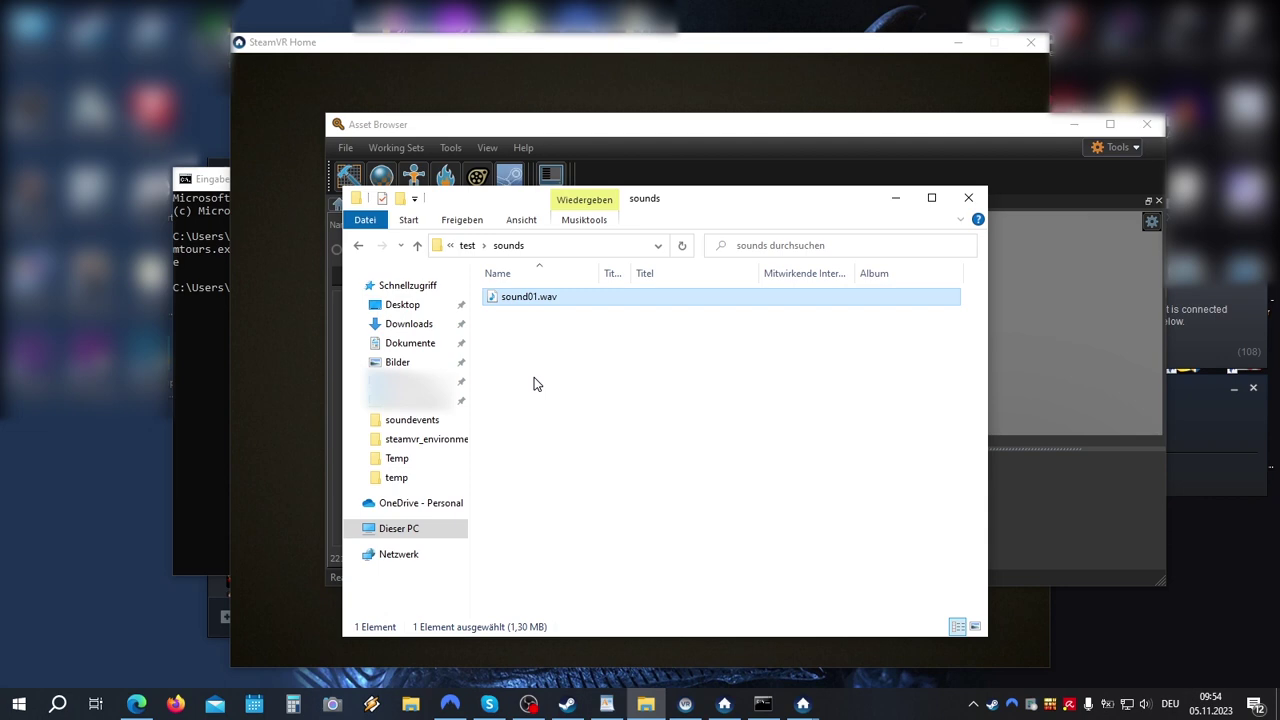
Step: Filter the Asset Browser by the name sound01 and select the sound01.vsnd asset to view its details
{"action": "left_click", "coordinate": [594, 128]}
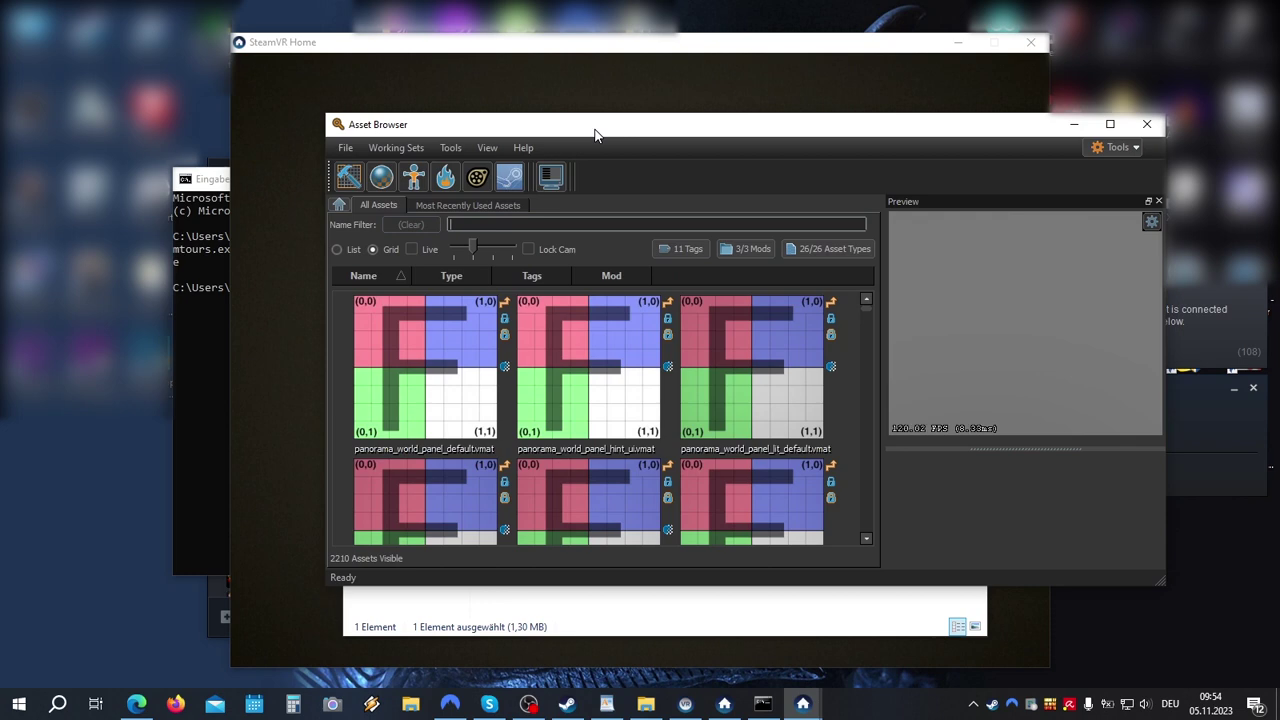
{"action": "left_click", "coordinate": [563, 224]}
{"action": "type", "text": "sound01"}
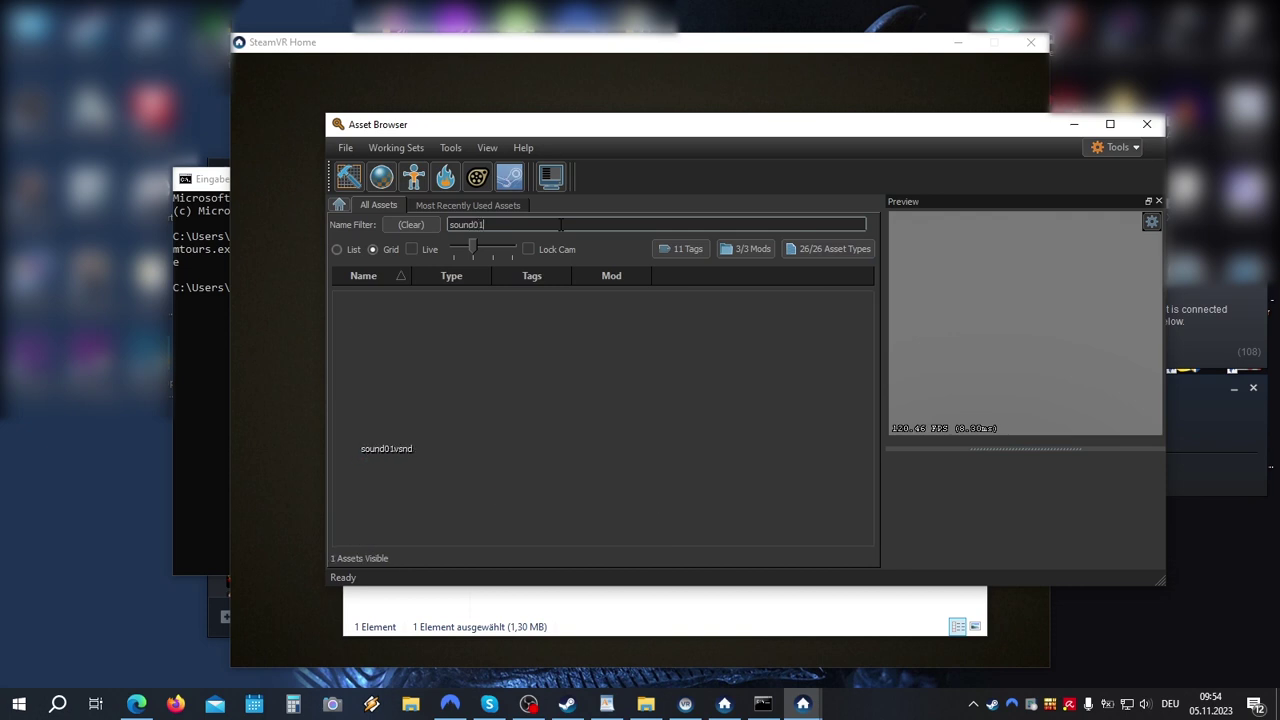
{"action": "left_click", "coordinate": [443, 360]}
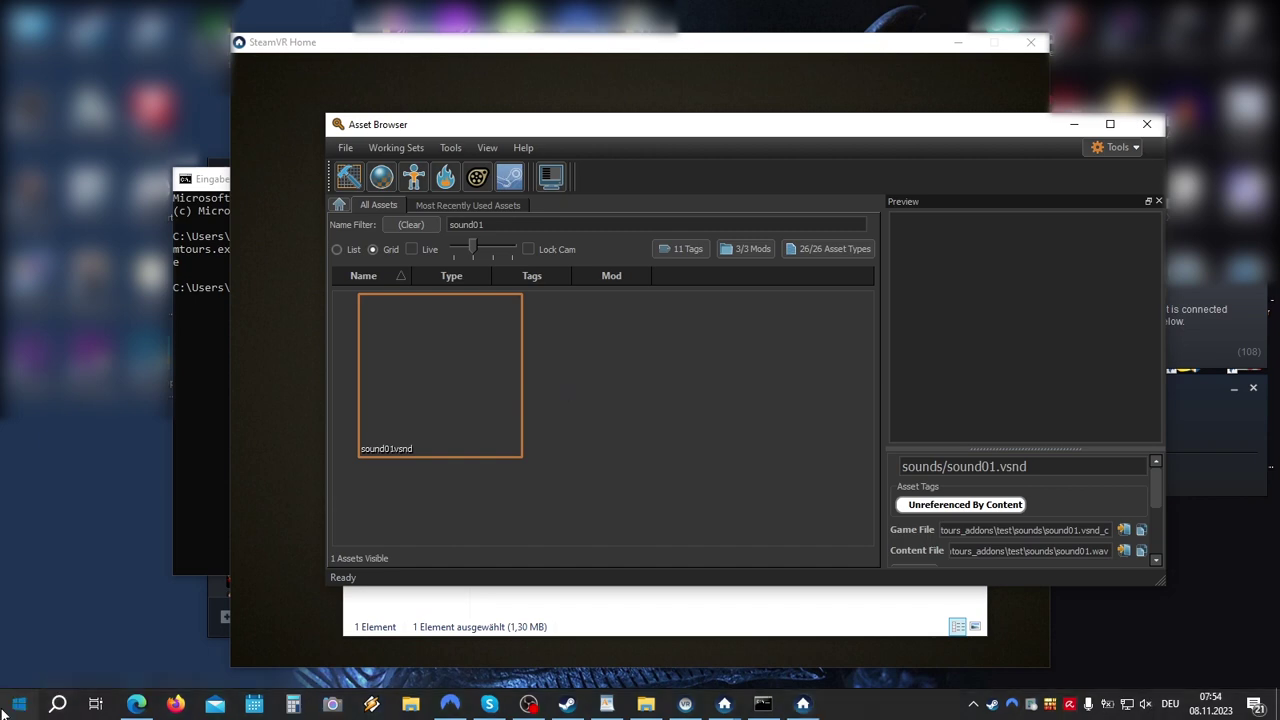
Step: Start Wavosaur and load sound01.wav into it from the addon's sounds folder
{"action": "left_click", "coordinate": [19, 704]}
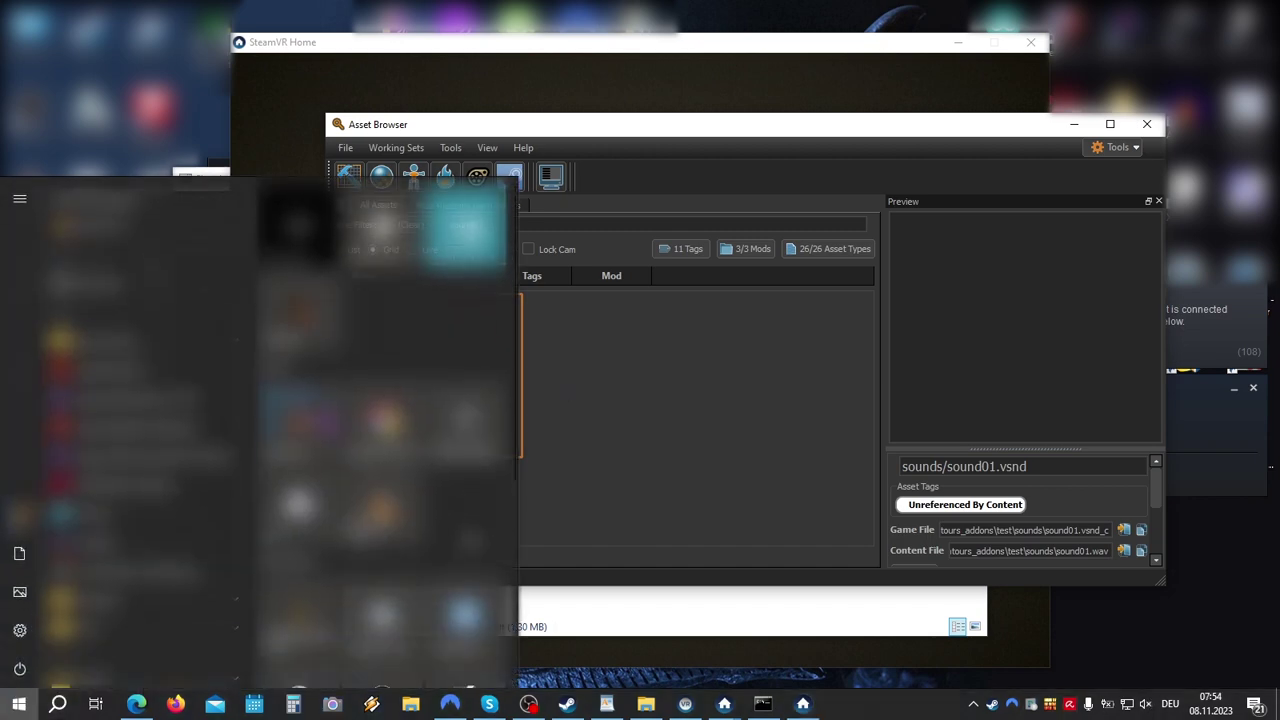
{"action": "left_click", "coordinate": [313, 612]}
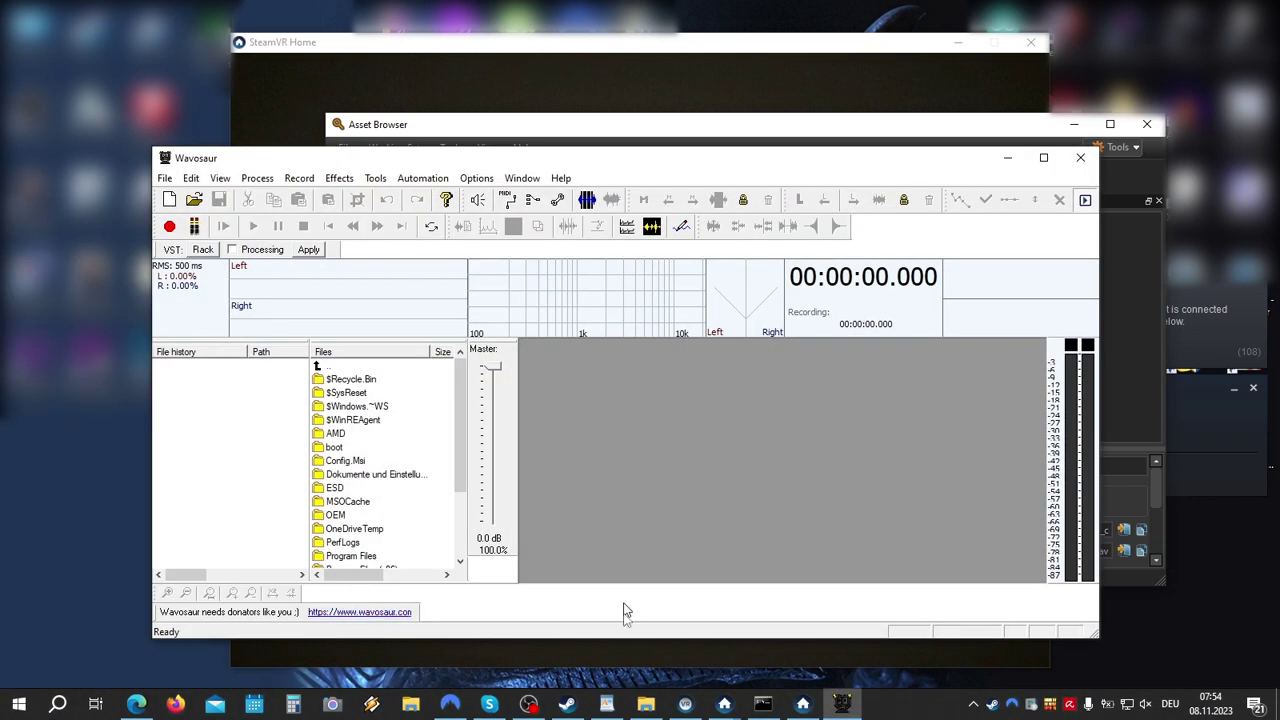
{"action": "left_click", "coordinate": [648, 708]}
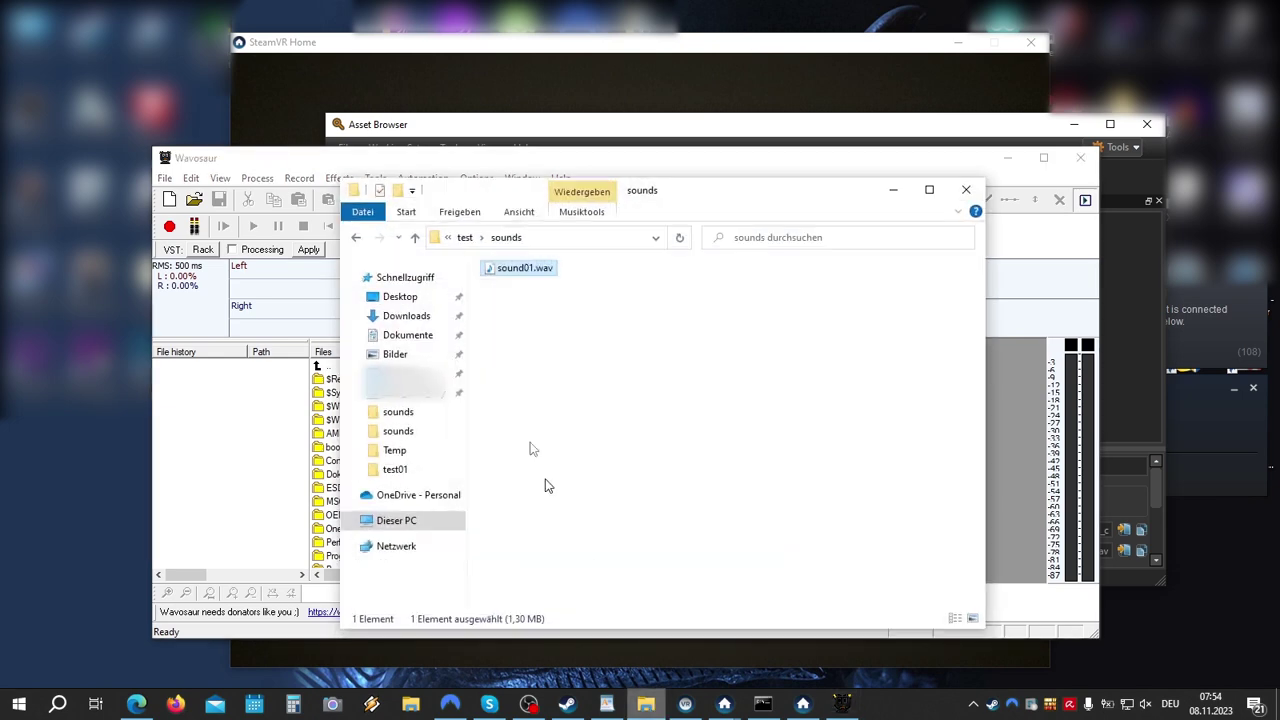
{"action": "left_click_drag", "start_coordinate": [506, 271], "coordinate": [310, 432]}
Step: Create loop points spanning the whole sound01.wav waveform
{"action": "left_click", "coordinate": [376, 179]}
{"action": "mouse_move", "coordinate": [393, 203]}
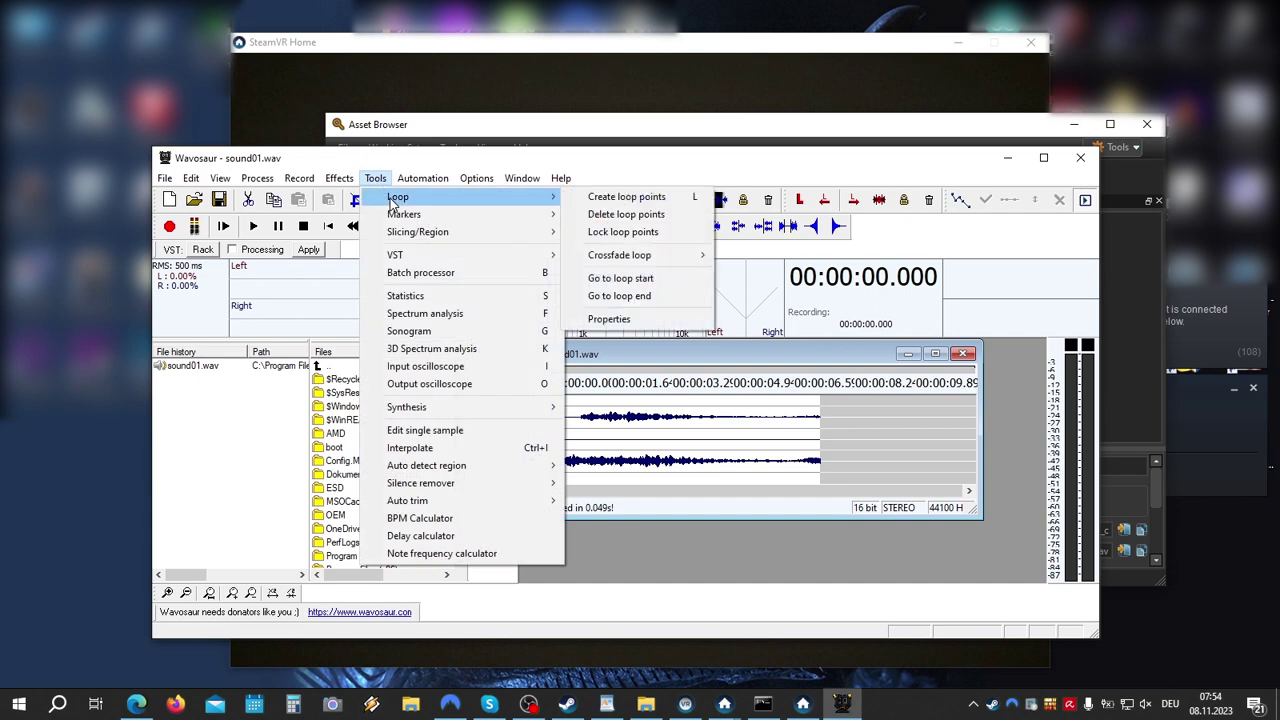
{"action": "left_click", "coordinate": [626, 197]}
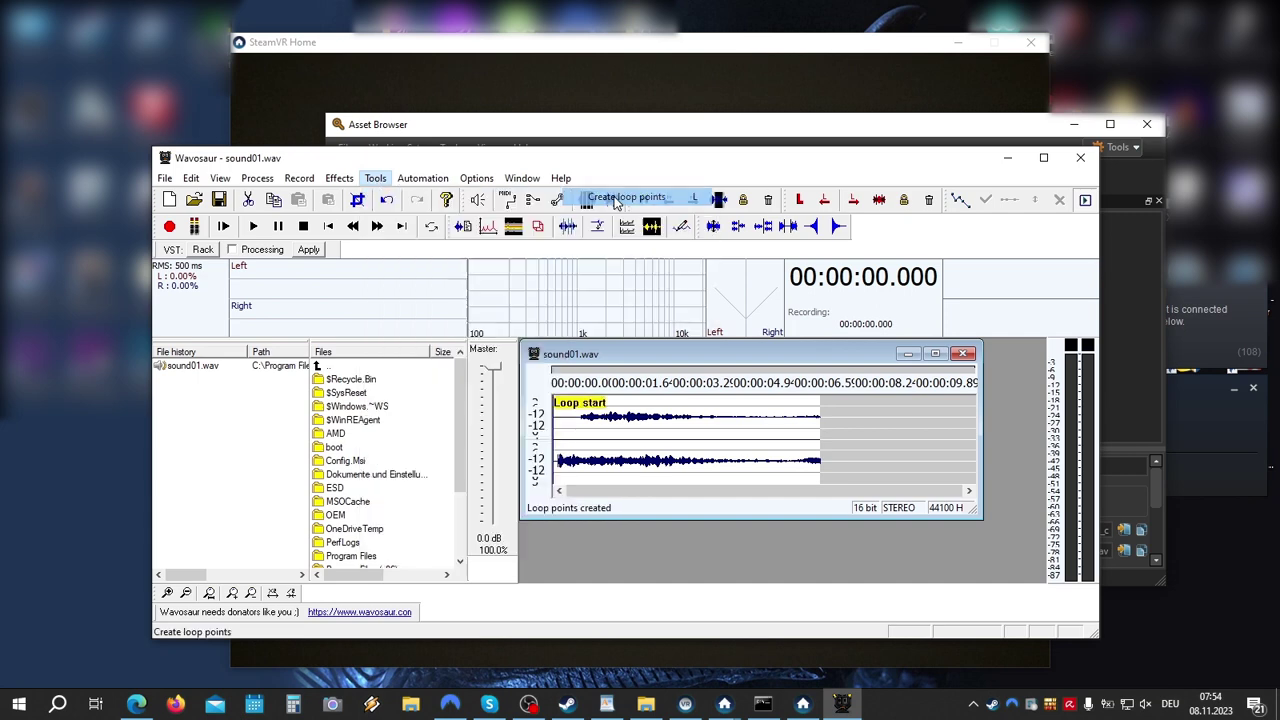
Step: Save the looped audio as a new WAV file named sound01loop in the test addon's sounds folder and close Wavosaur
{"action": "left_click", "coordinate": [166, 180]}
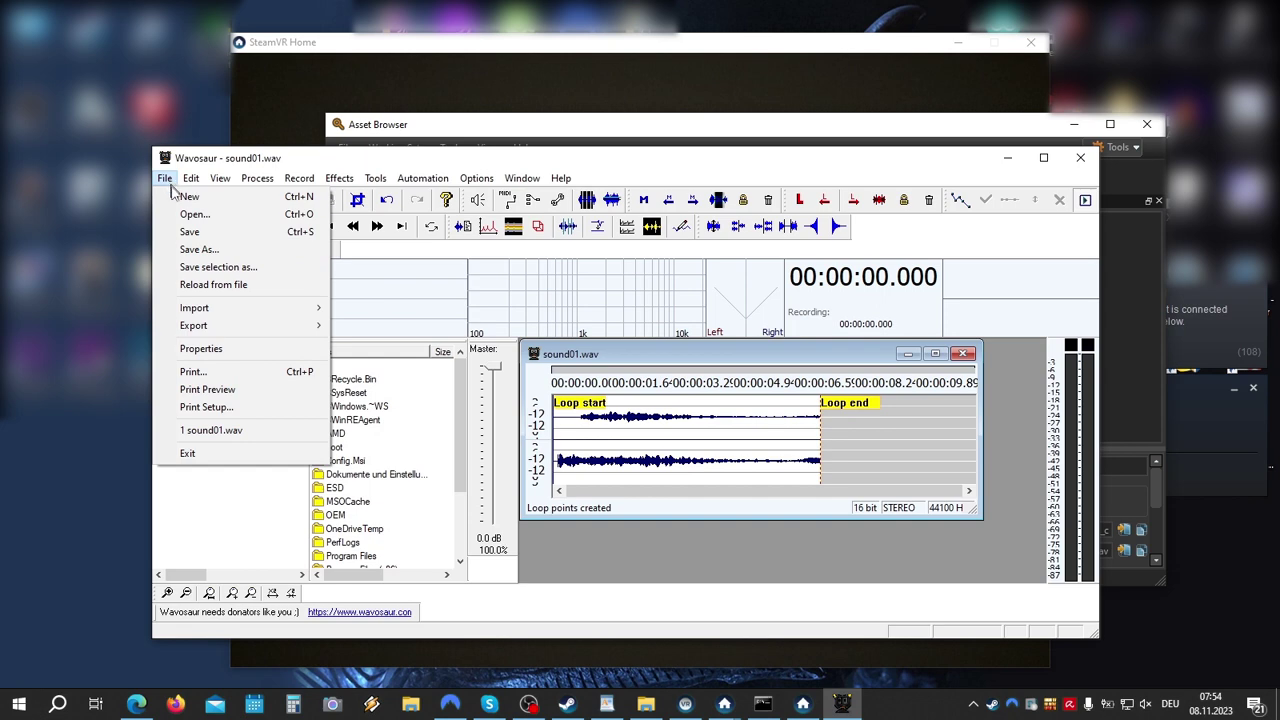
{"action": "left_click", "coordinate": [200, 250]}
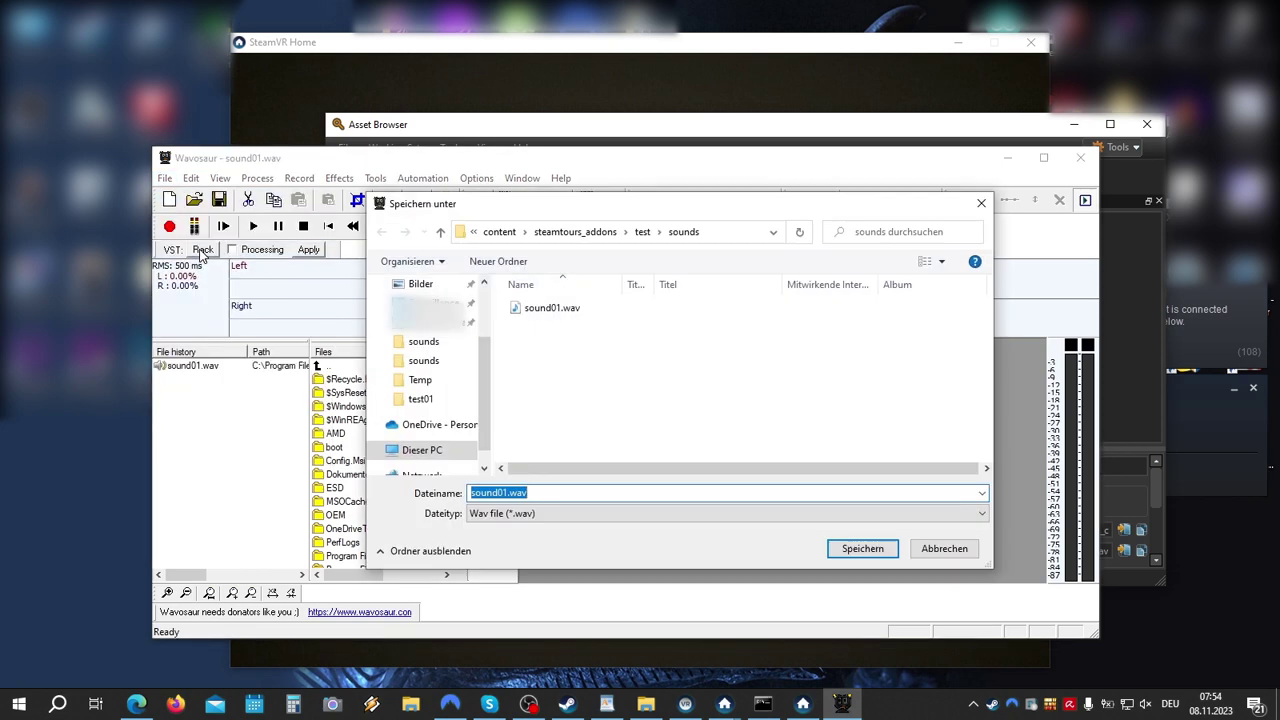
{"action": "type", "text": "sound"}
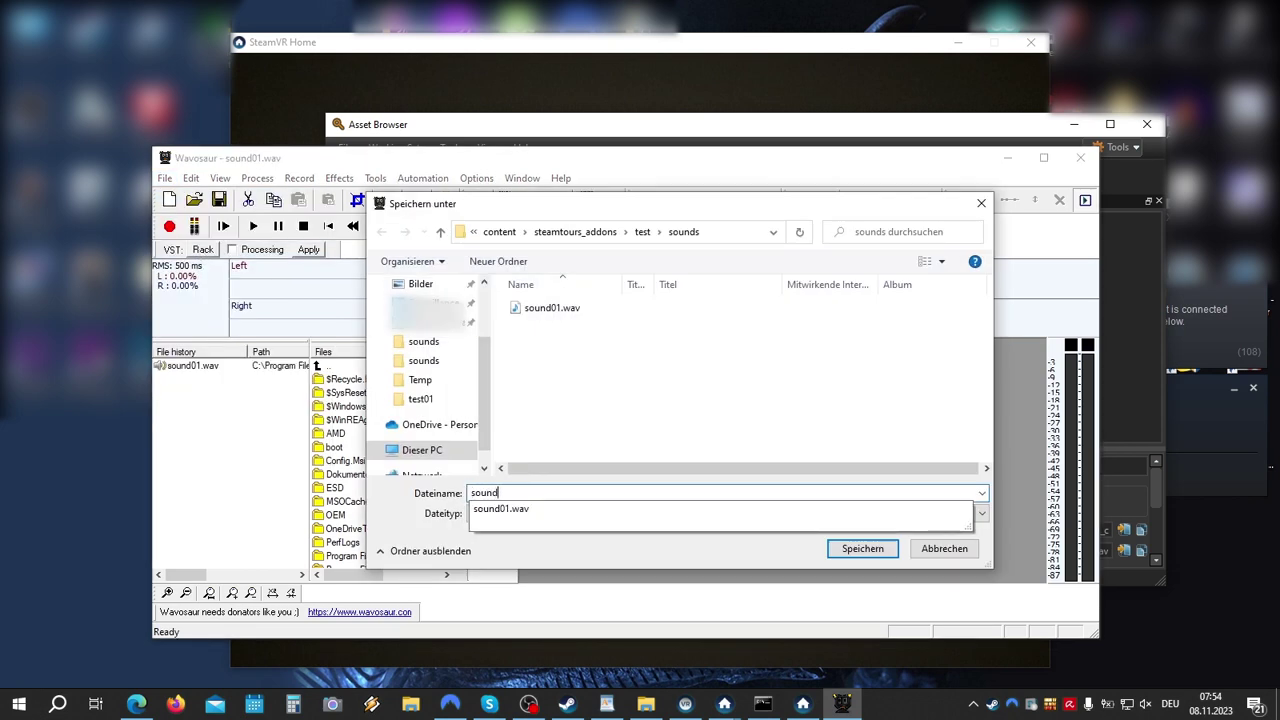
{"action": "type", "text": "01loop"}
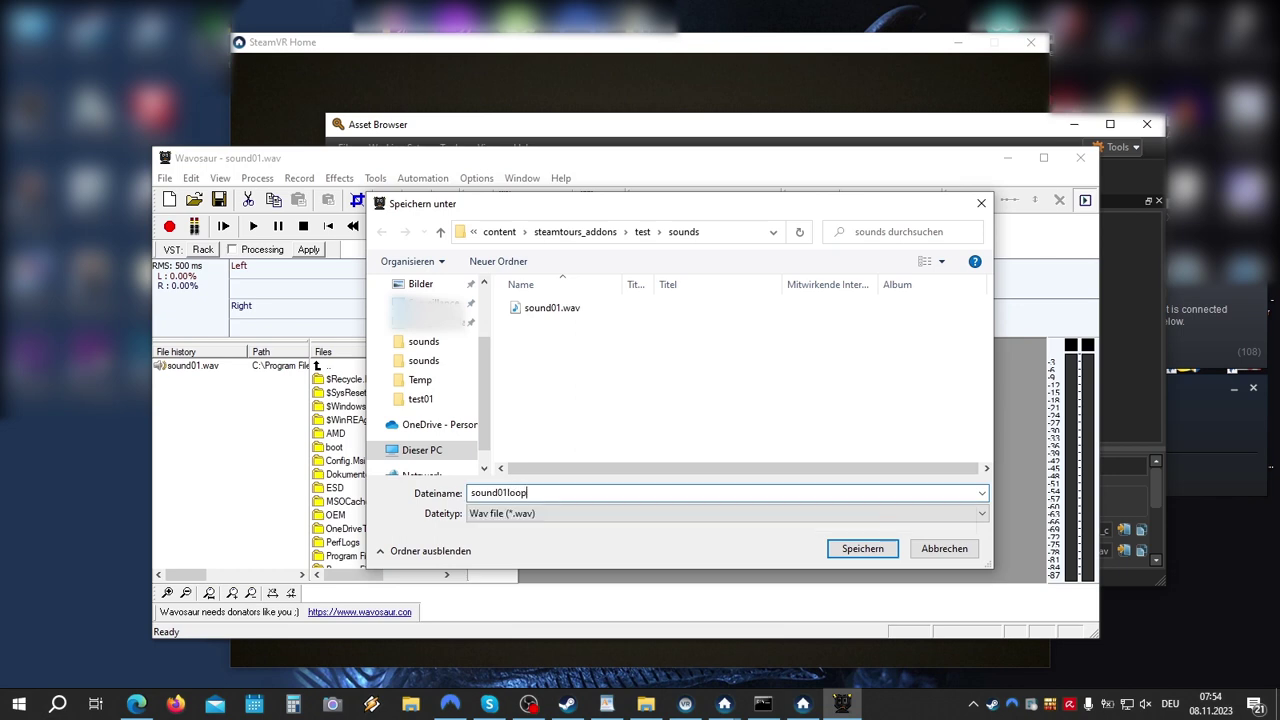
{"action": "left_click", "coordinate": [859, 551]}
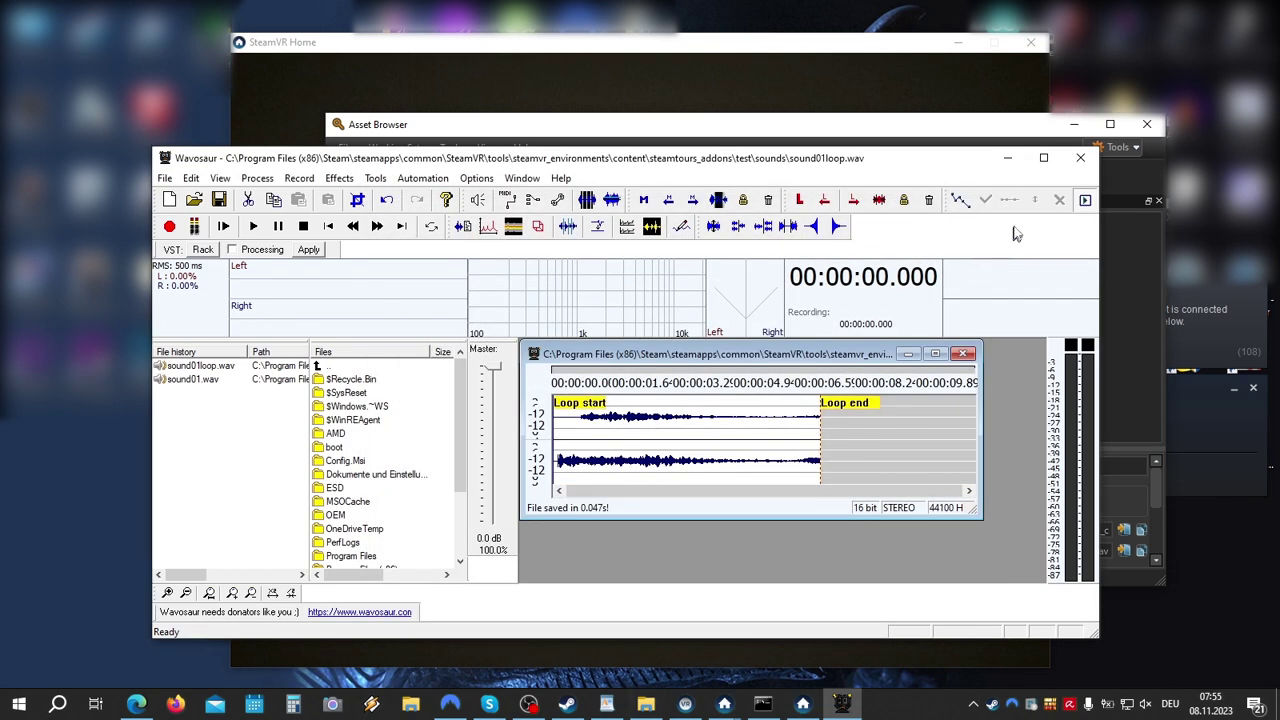
{"action": "left_click", "coordinate": [1080, 158]}
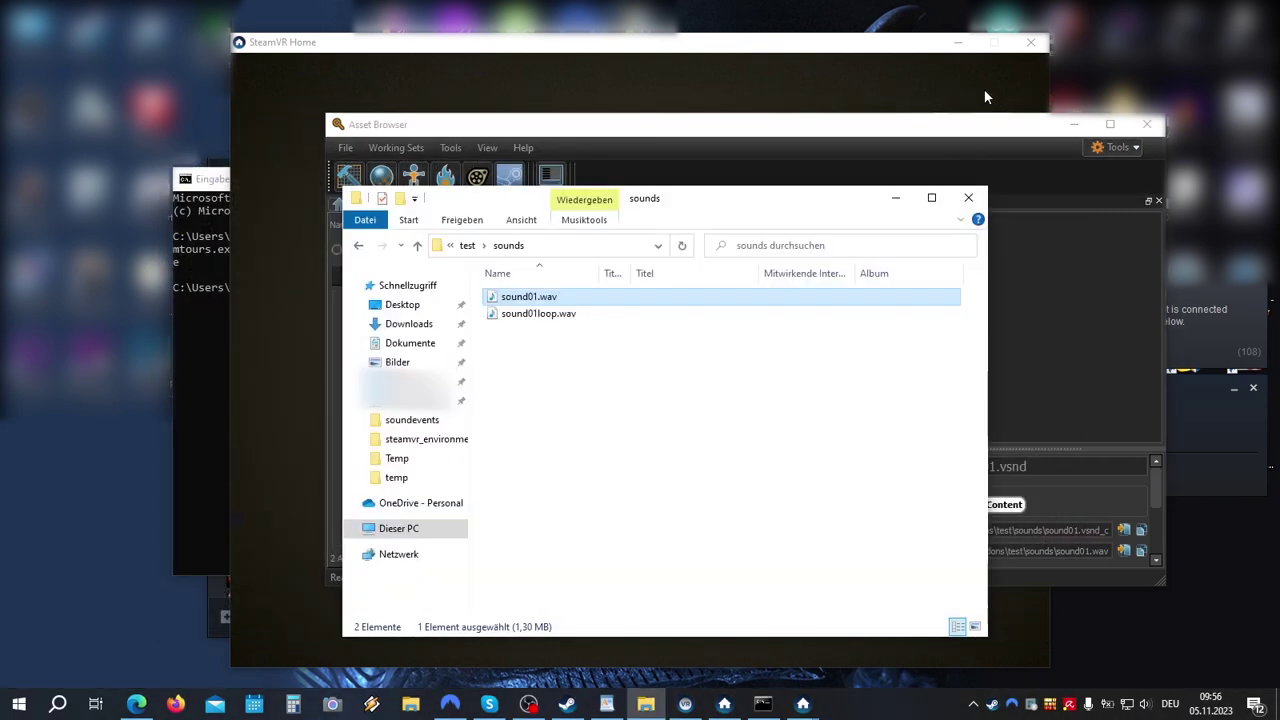
Step: Switch to the Asset Browser and inspect the details of the sound01loop.vsnd asset
{"action": "left_click", "coordinate": [663, 128]}
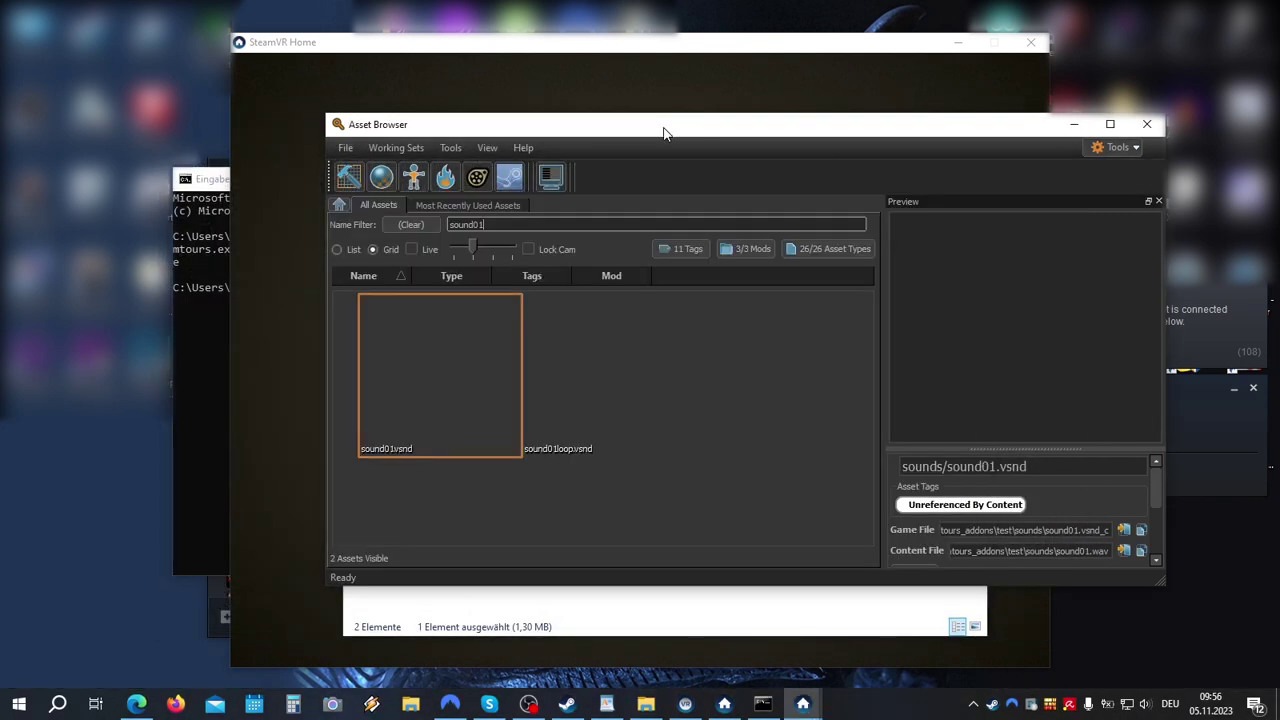
{"action": "left_click", "coordinate": [593, 375]}
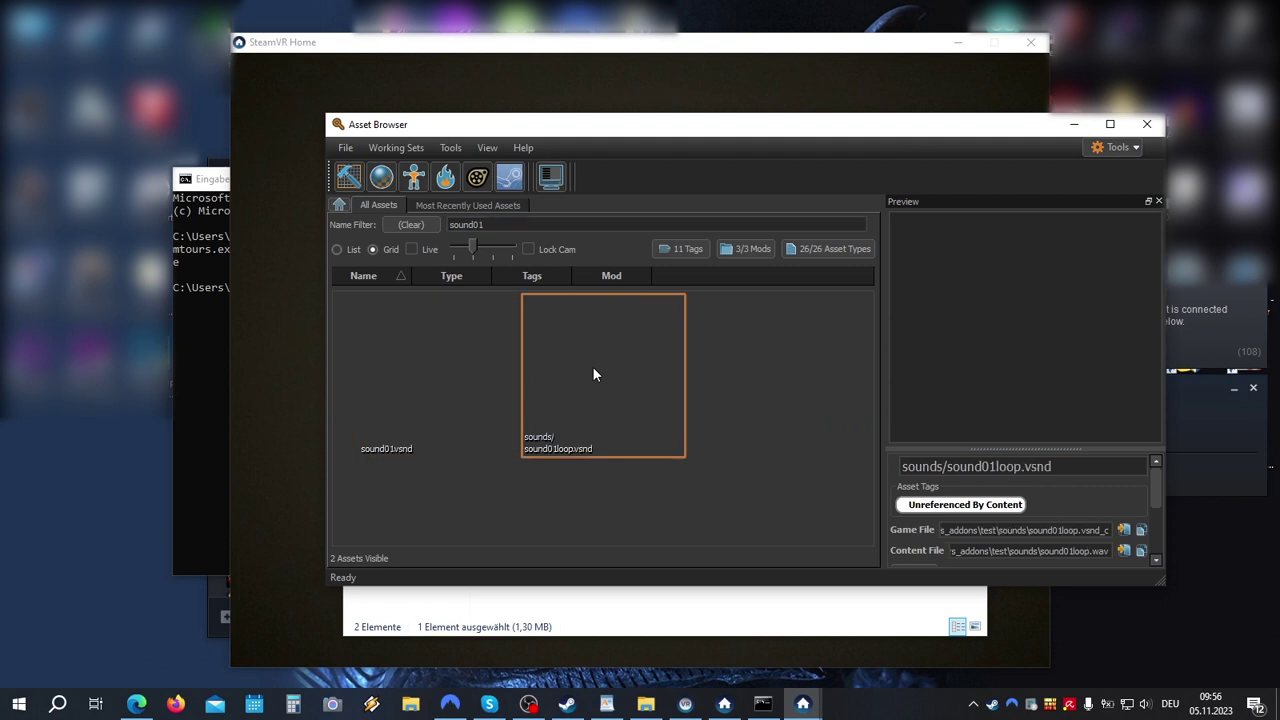
{"action": "left_click", "coordinate": [748, 372]}
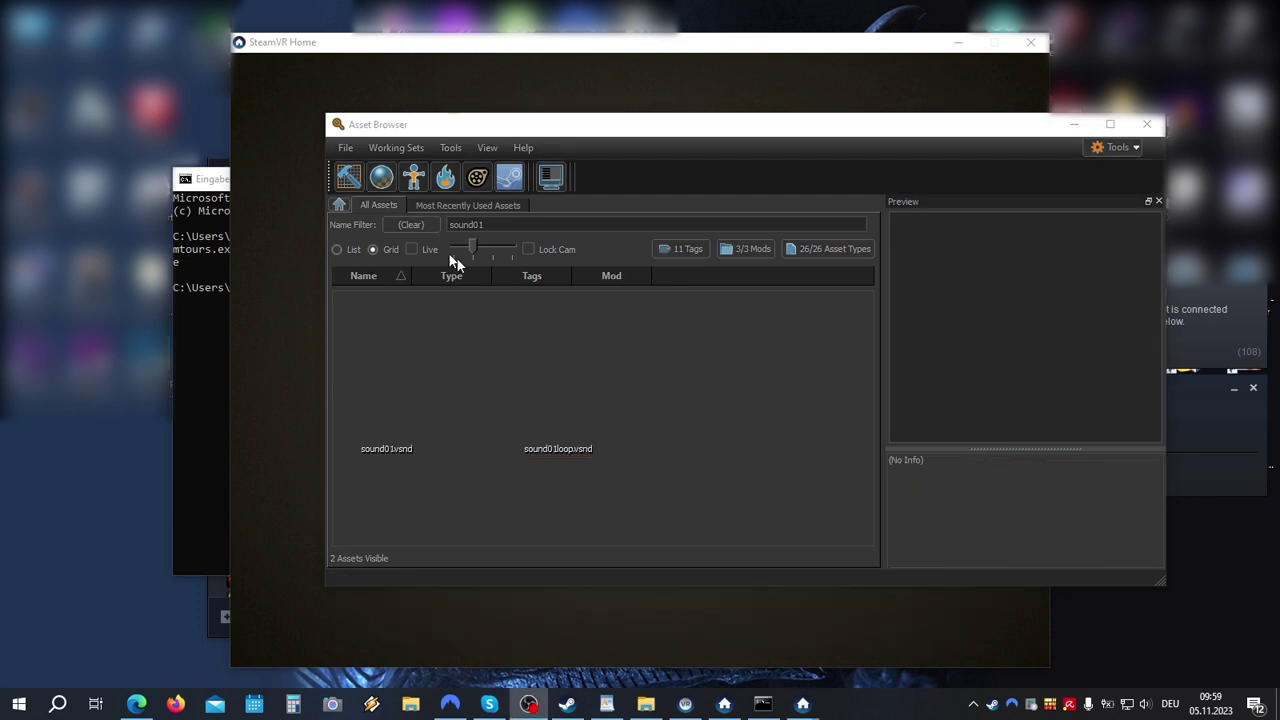
Step: Open the Hammer editor from the Asset Browser and create a new empty map
{"action": "left_click", "coordinate": [352, 180]}
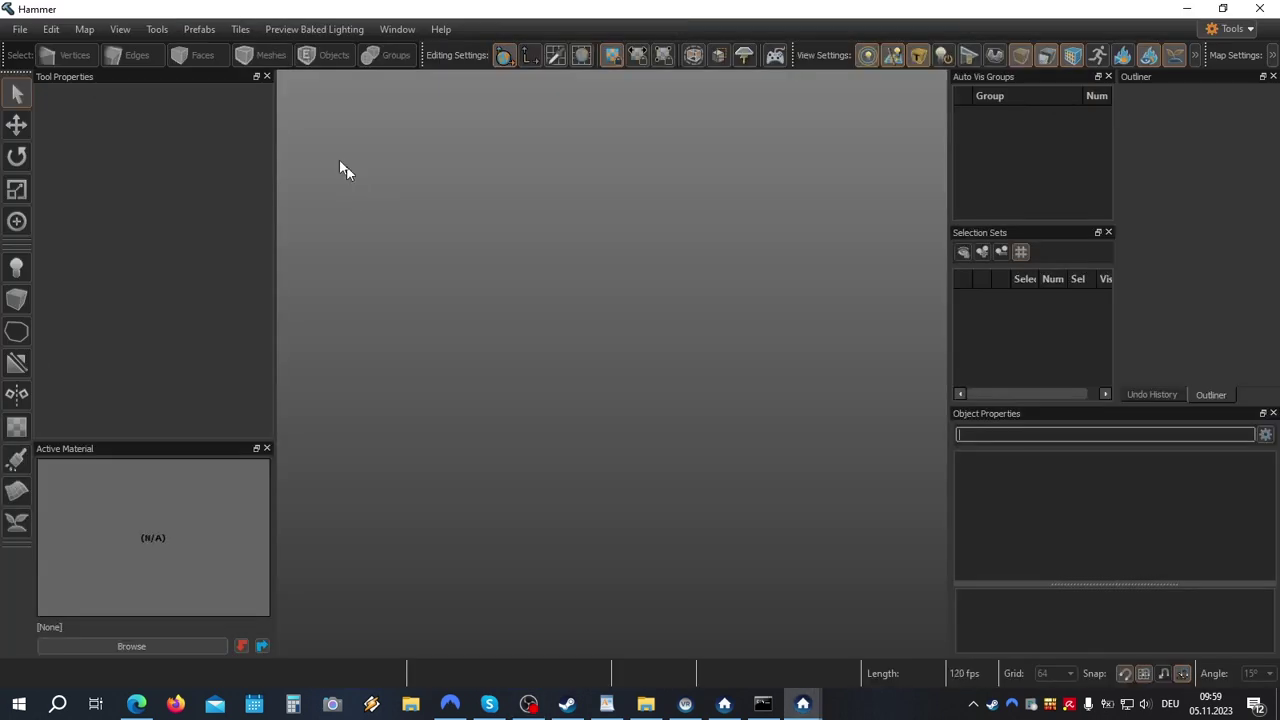
{"action": "left_click", "coordinate": [20, 29]}
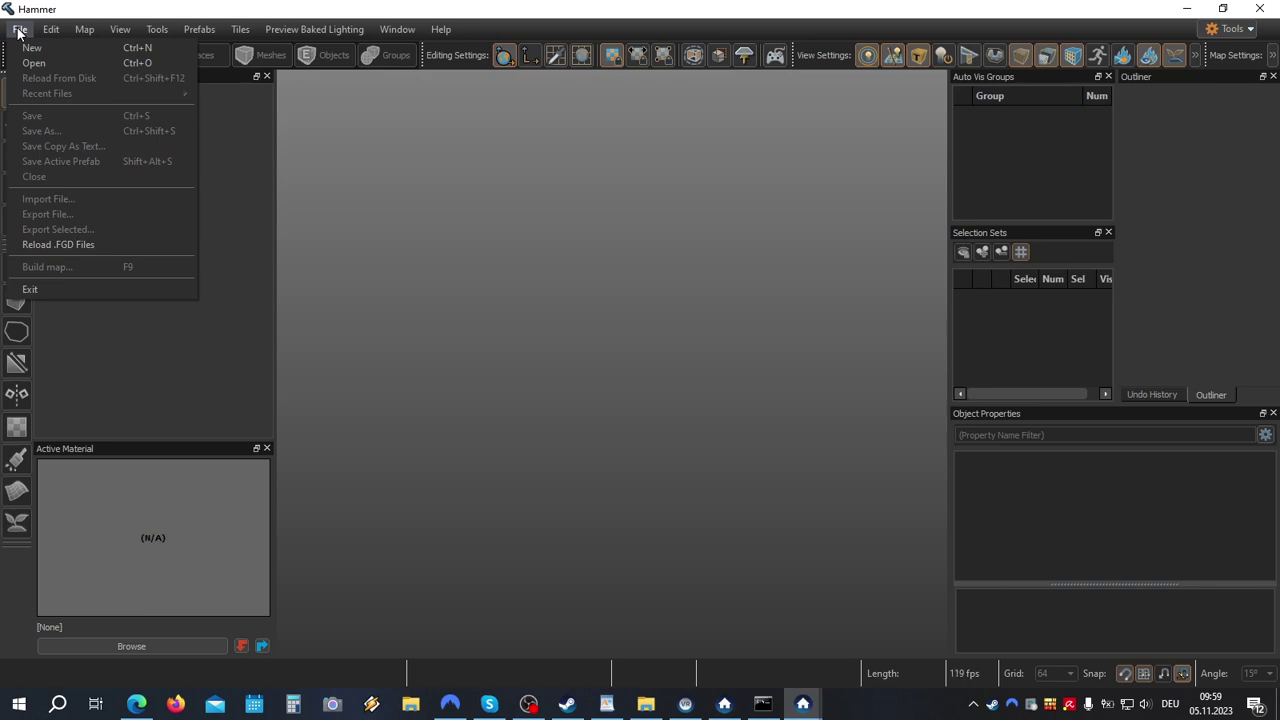
{"action": "left_click", "coordinate": [30, 48]}
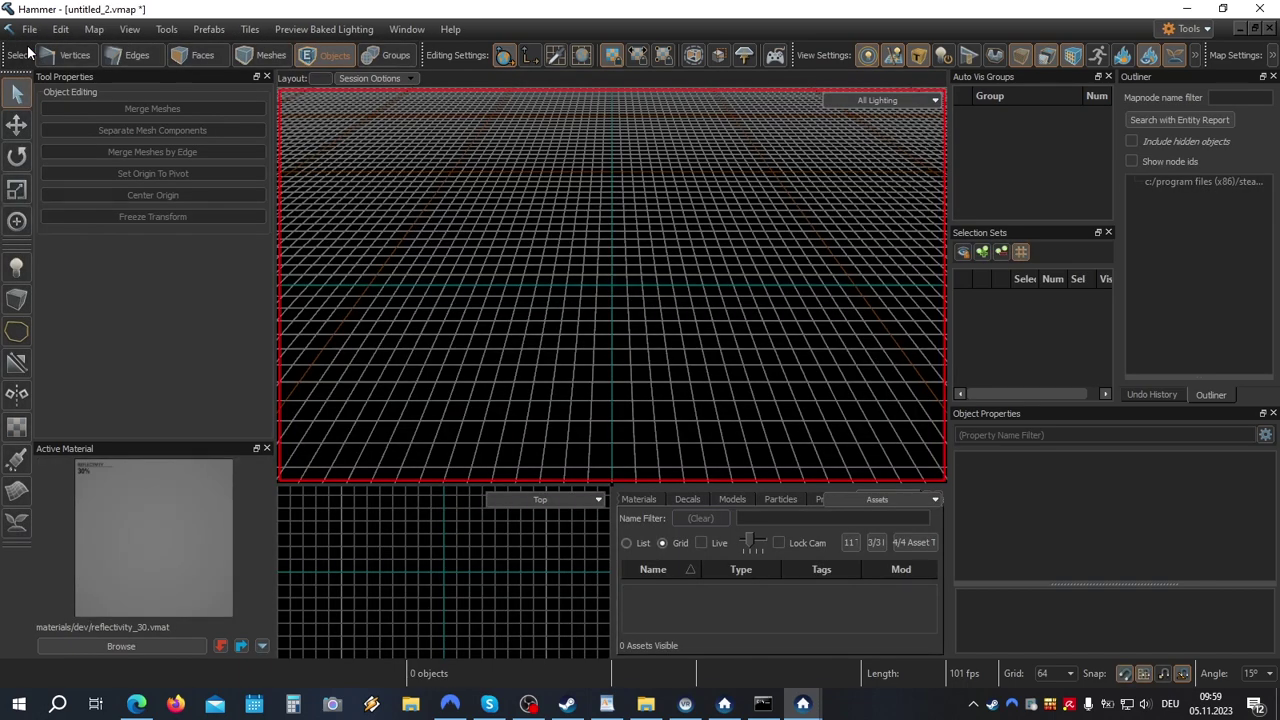
Step: Place an info_player_start entity on the grid near the map origin, at about x -255, y 128
{"action": "left_click", "coordinate": [24, 267]}
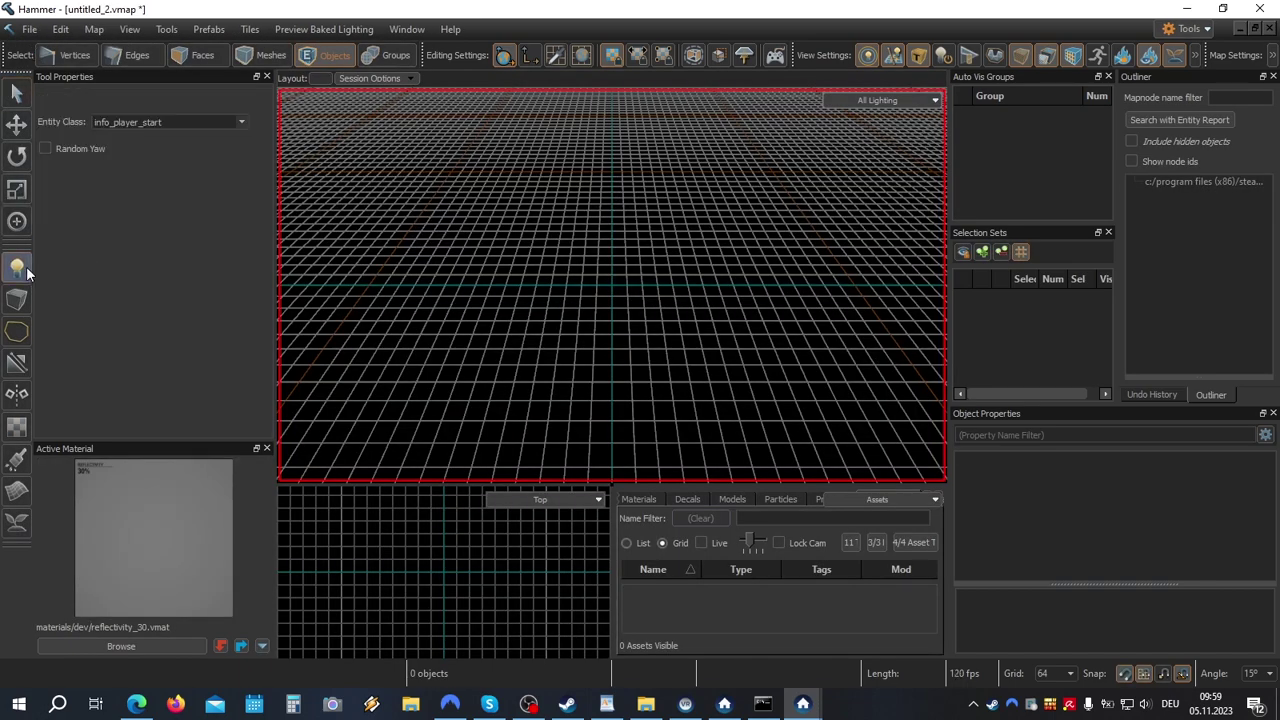
{"action": "left_click", "coordinate": [553, 262]}
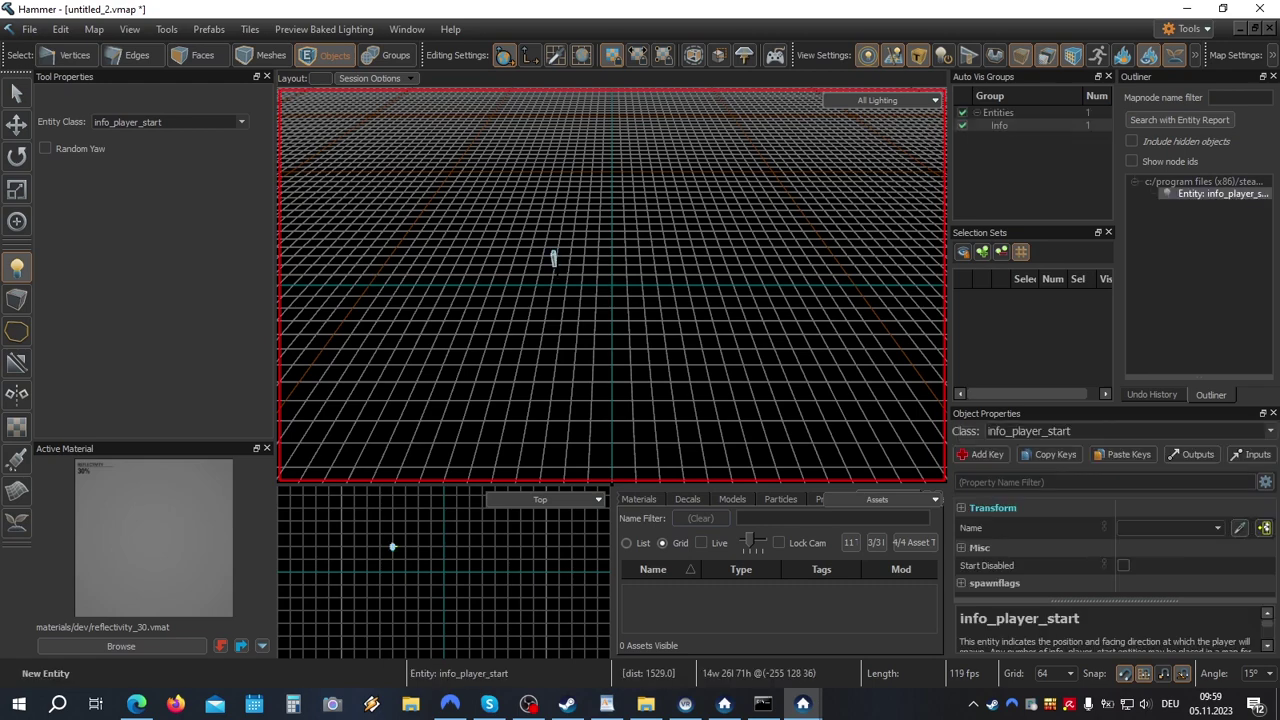
{"action": "scroll", "coordinate": [612, 285], "scroll_direction": "up", "scroll_amount": 4}
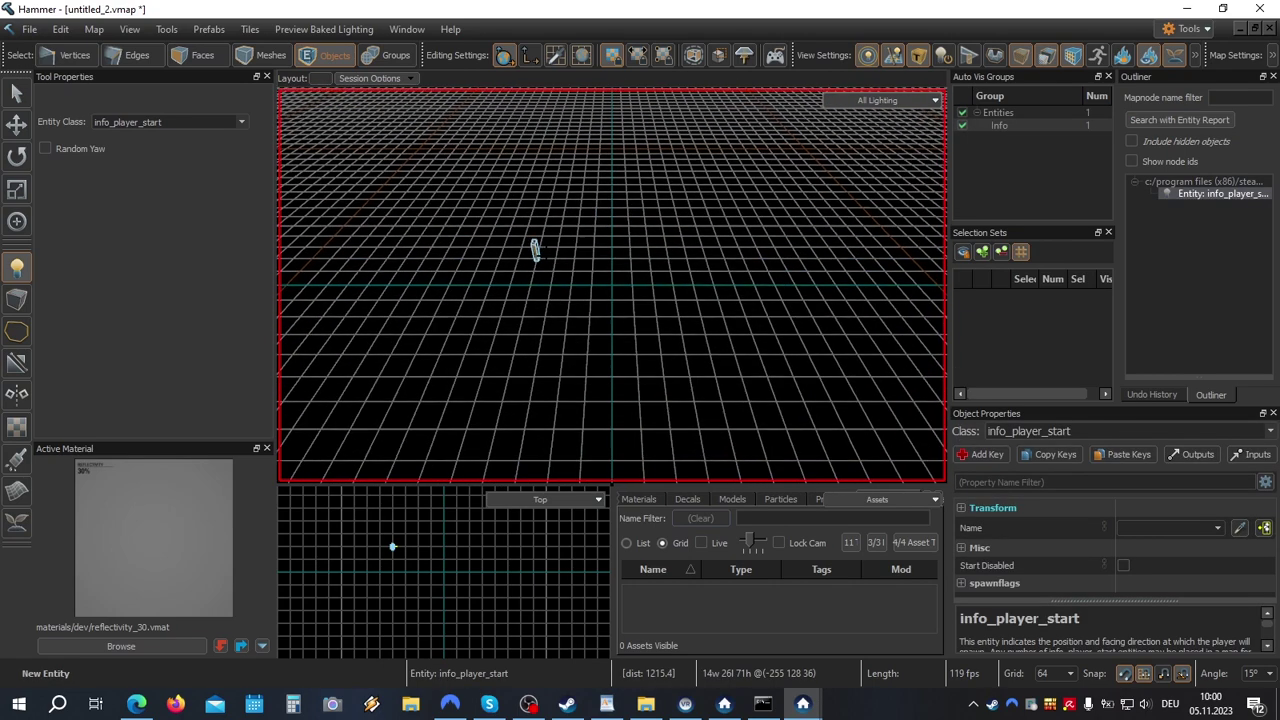
{"action": "right_click_drag", "start_coordinate": [612, 285], "coordinate": [590, 275]}
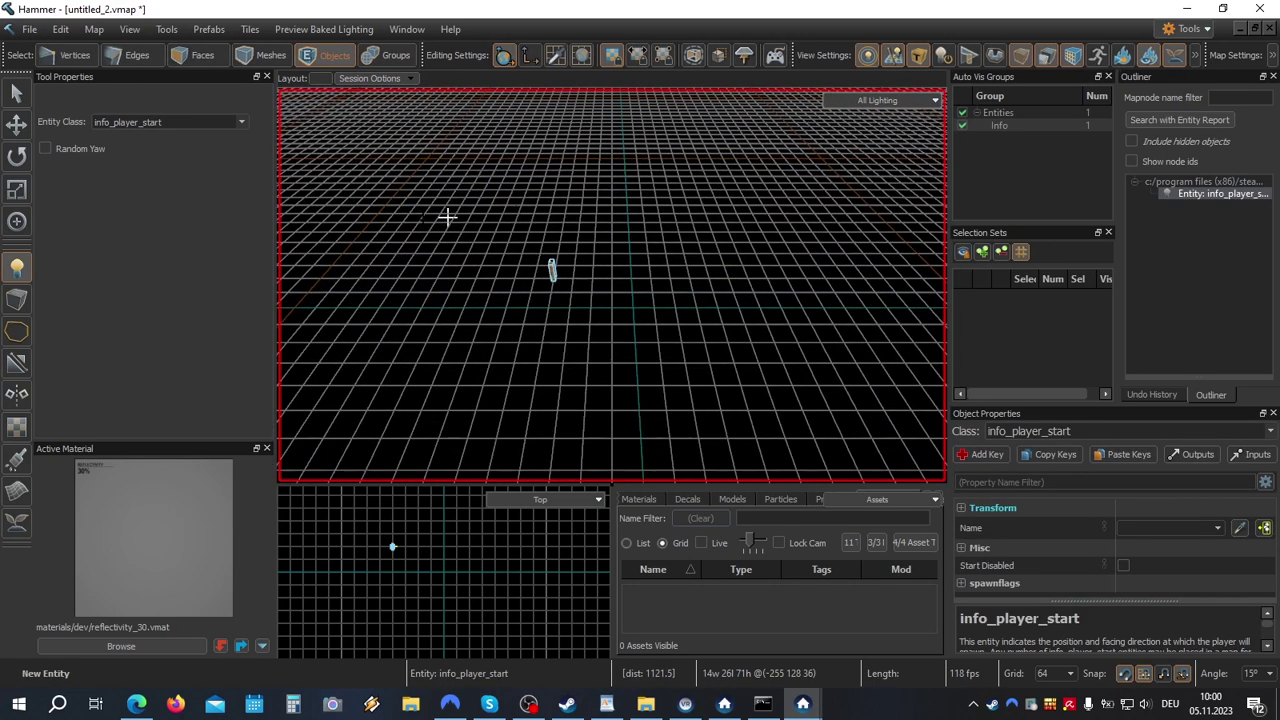
Step: Draw a block about 576 wide, 448 long and 64 high around the player start as a floor
{"action": "left_click", "coordinate": [18, 300]}
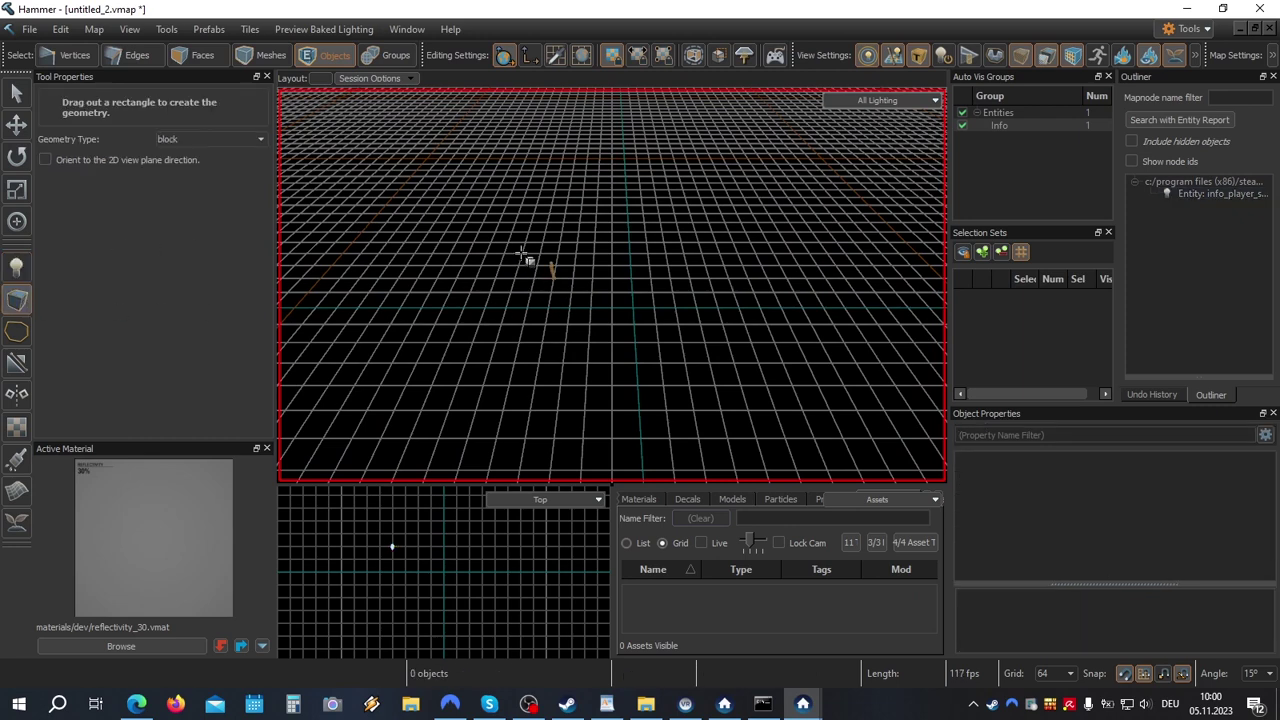
{"action": "left_click_drag", "start_coordinate": [530, 233], "coordinate": [706, 322]}
{"action": "scroll", "coordinate": [596, 257], "scroll_direction": "up", "scroll_amount": 4}
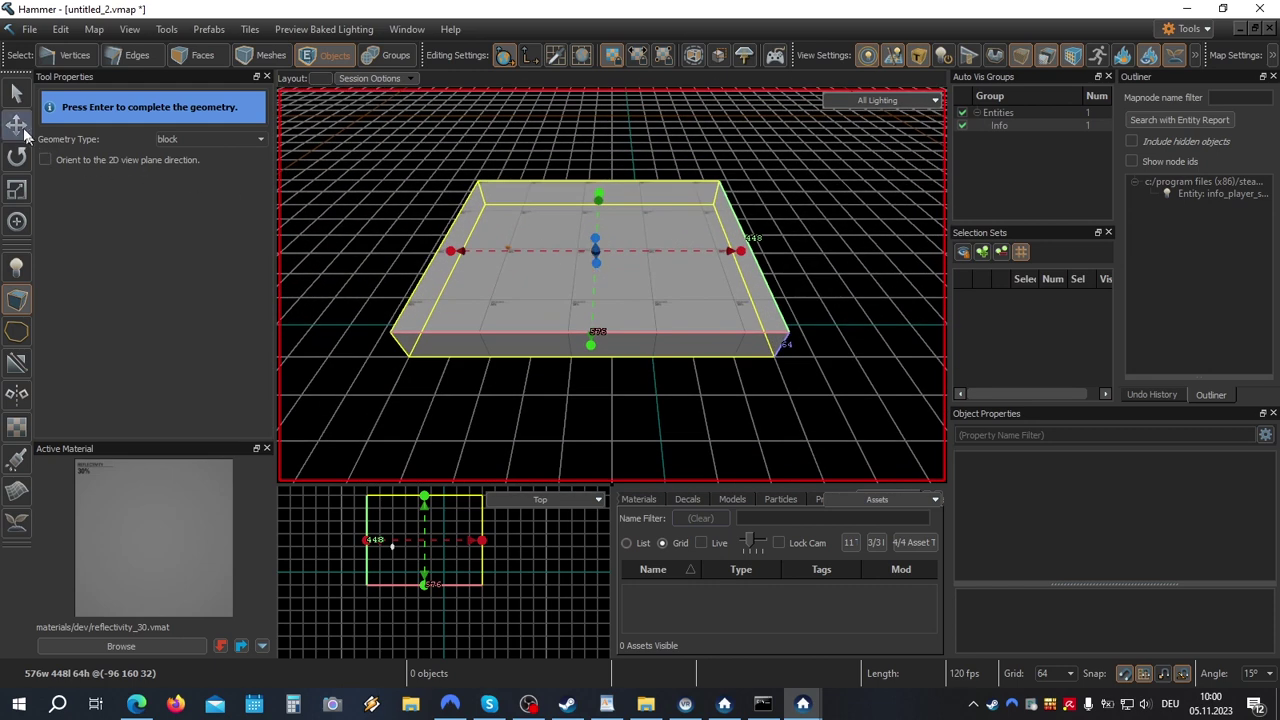
Step: Complete the block geometry, lower it by about 96 units beneath the player start, and clear the selection
{"action": "left_click", "coordinate": [17, 124]}
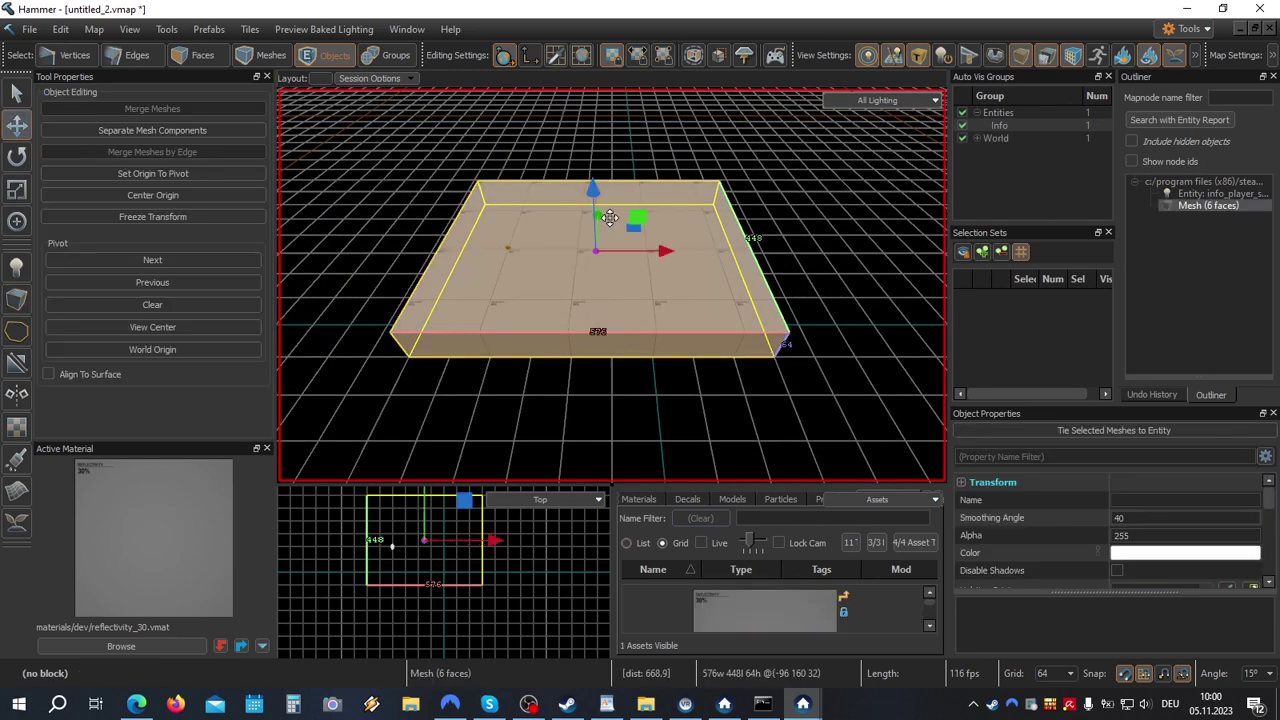
{"action": "left_click_drag", "start_coordinate": [590, 190], "coordinate": [603, 286]}
{"action": "scroll", "coordinate": [511, 257], "scroll_direction": "up", "scroll_amount": 2}
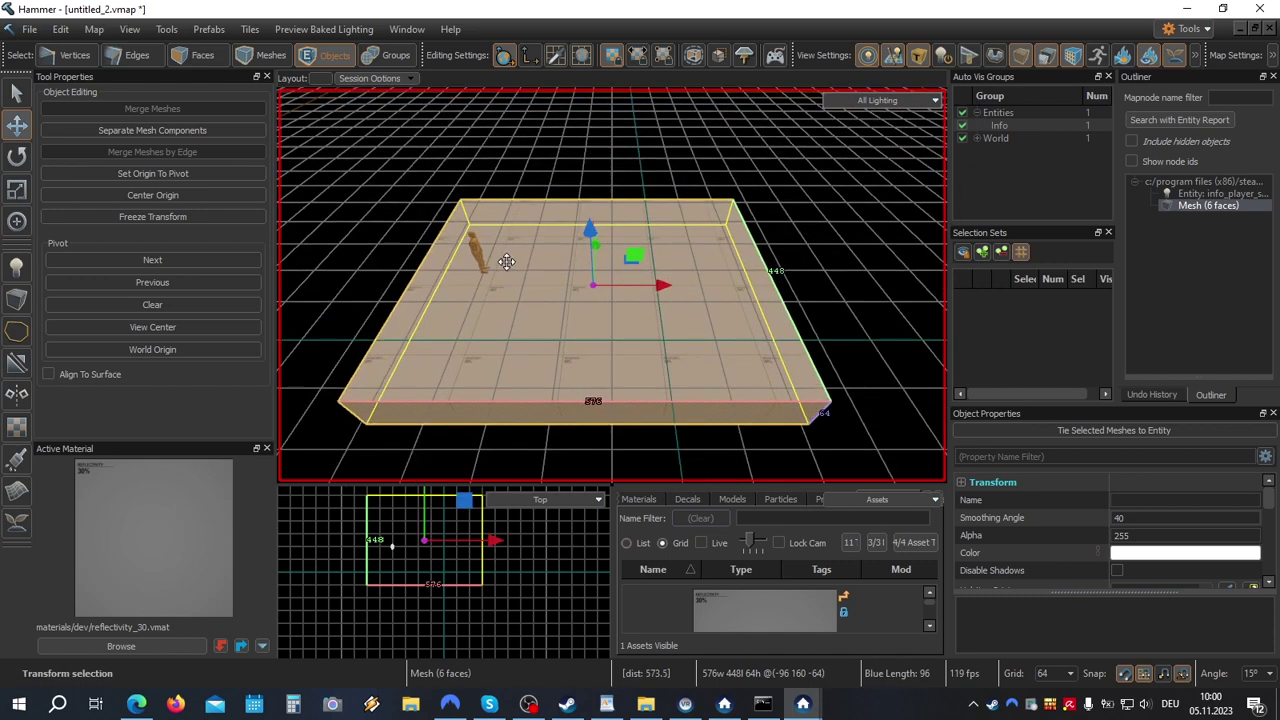
{"action": "left_click", "coordinate": [17, 92]}
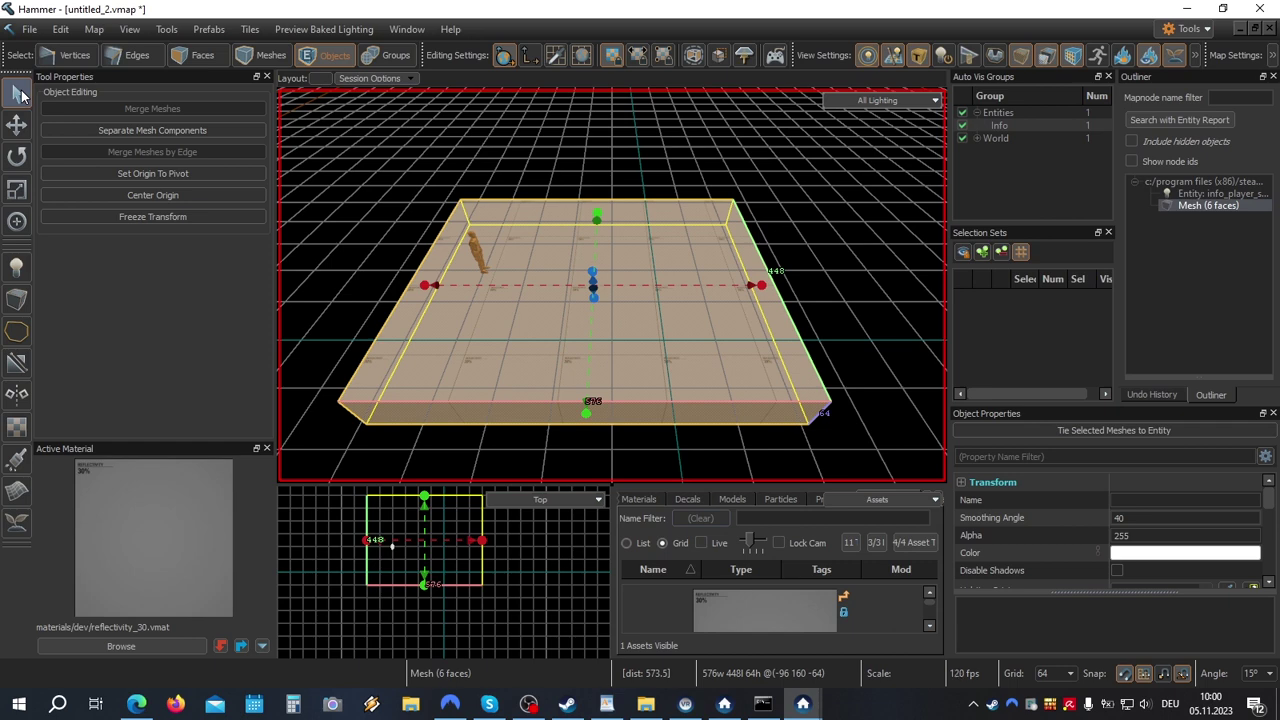
{"action": "left_click", "coordinate": [364, 249]}
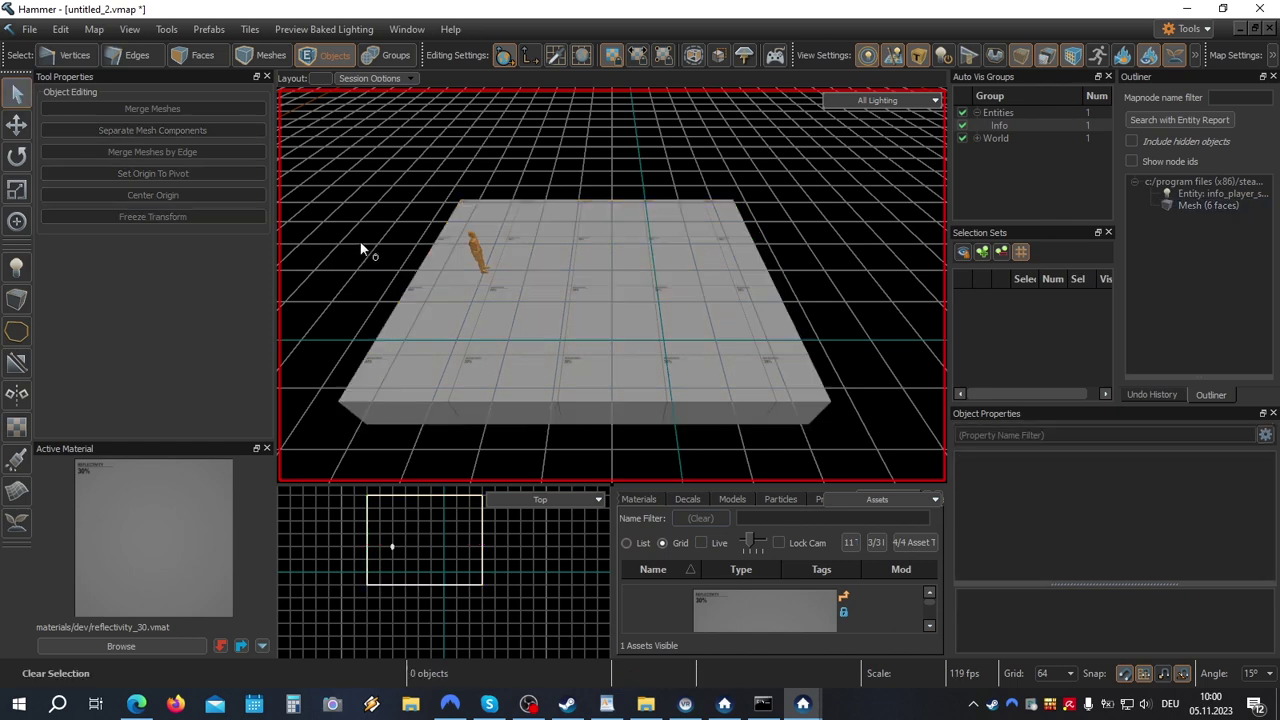
Step: Place an env_soundscape entity near the middle of the floor block and enlarge its radius to 256
{"action": "left_click", "coordinate": [17, 268]}
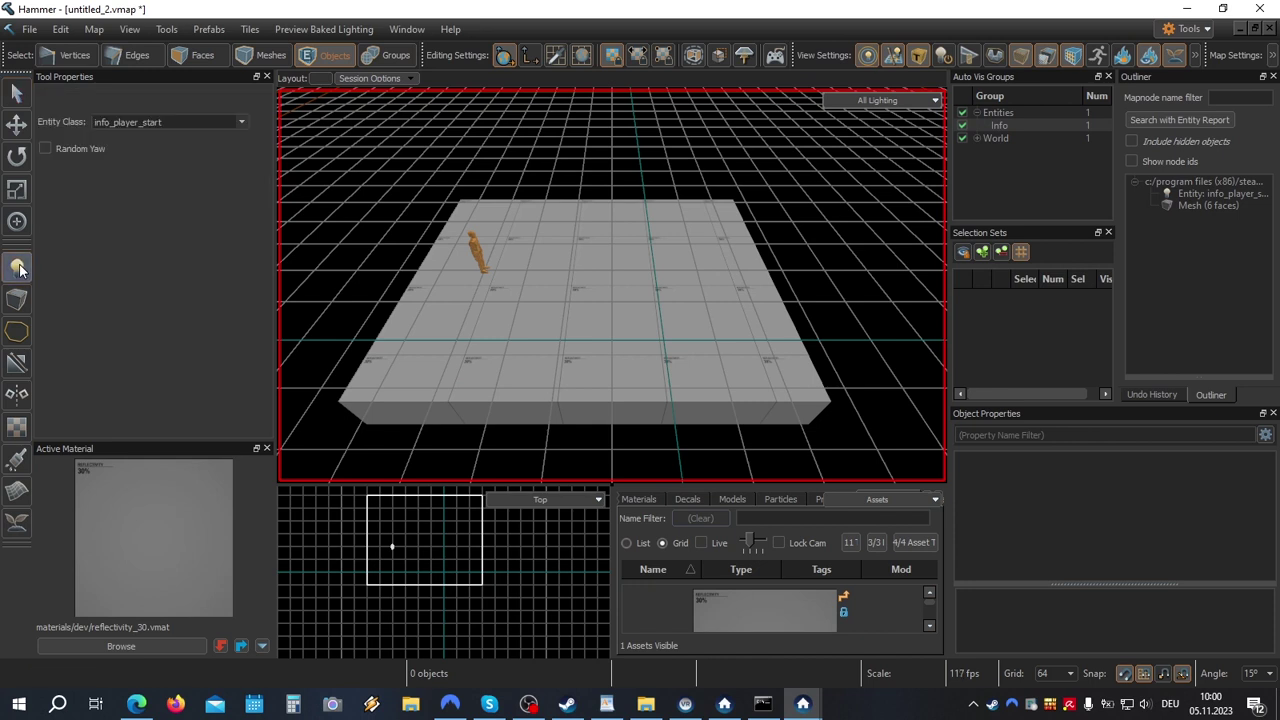
{"action": "left_click", "coordinate": [100, 124]}
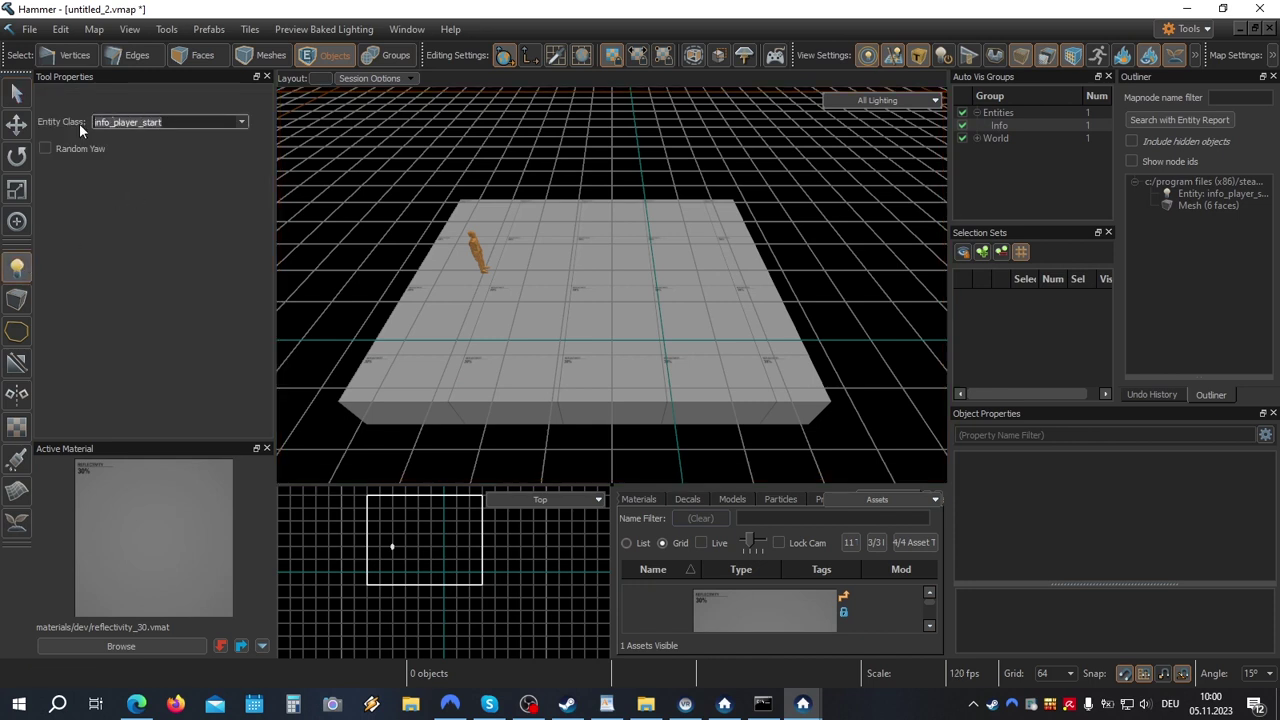
{"action": "type", "text": "env_soundscape"}
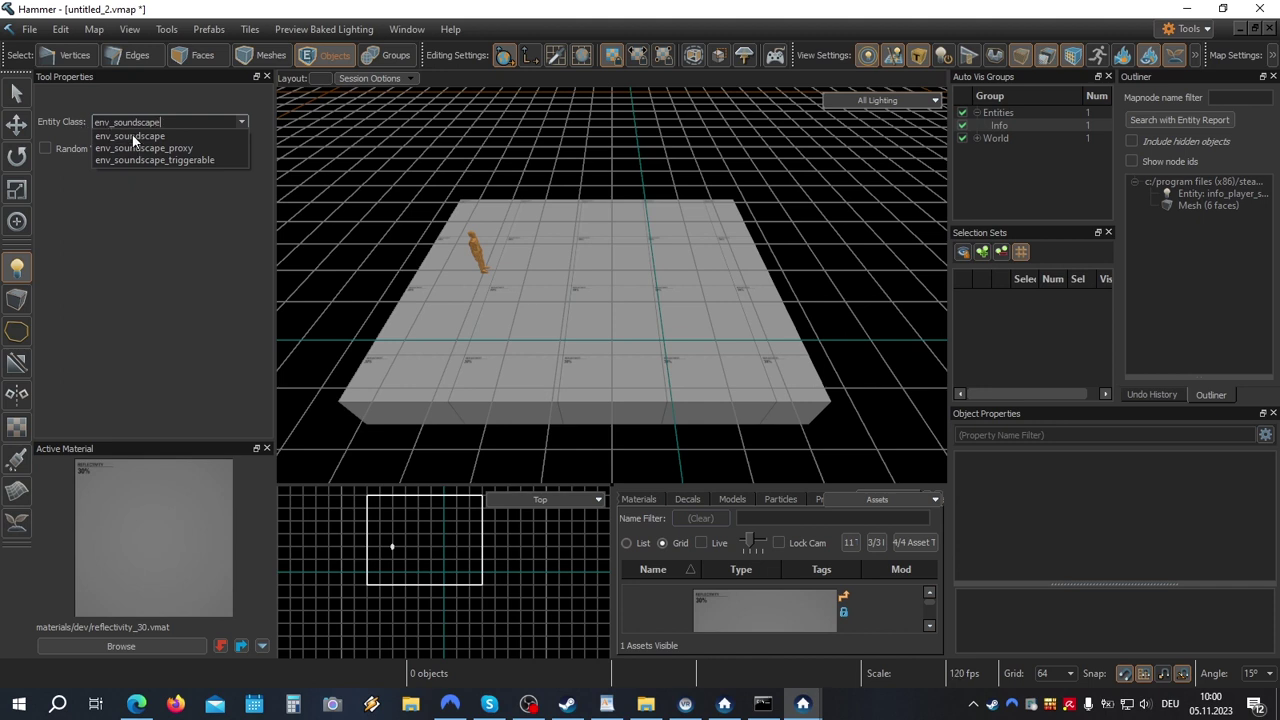
{"action": "left_click", "coordinate": [132, 134]}
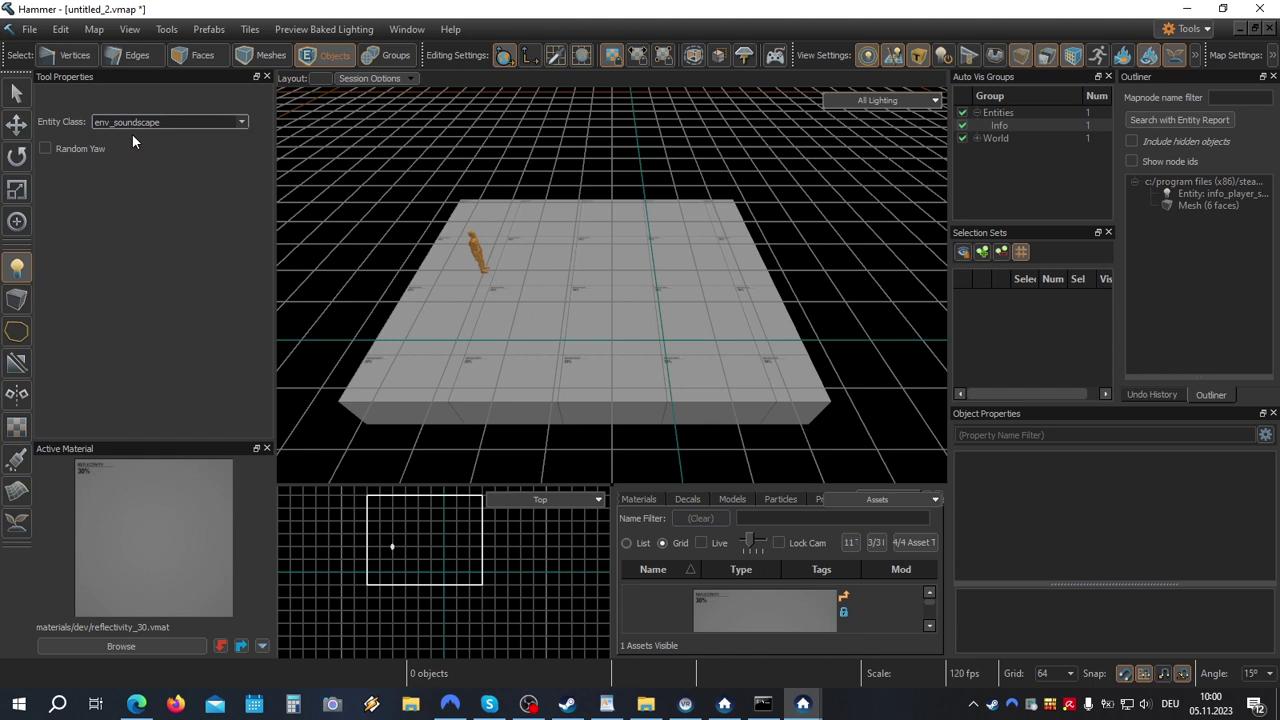
{"action": "left_click", "coordinate": [602, 260]}
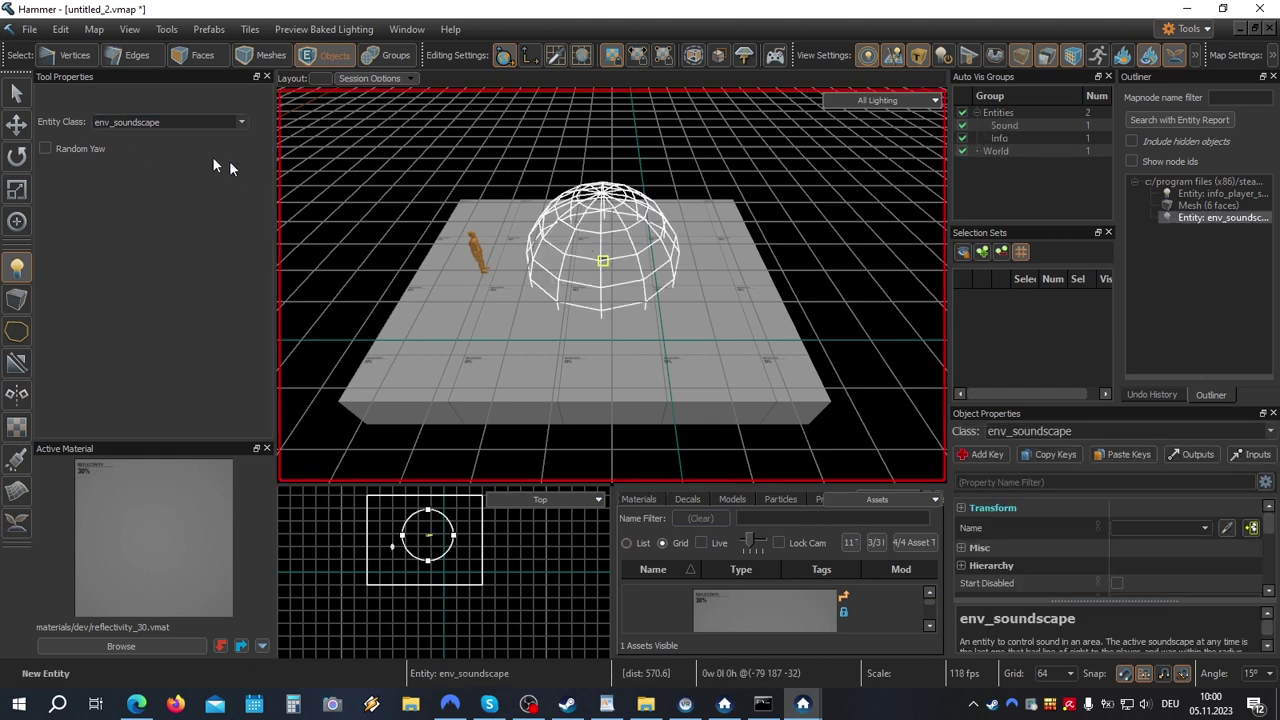
{"action": "left_click", "coordinate": [16, 92]}
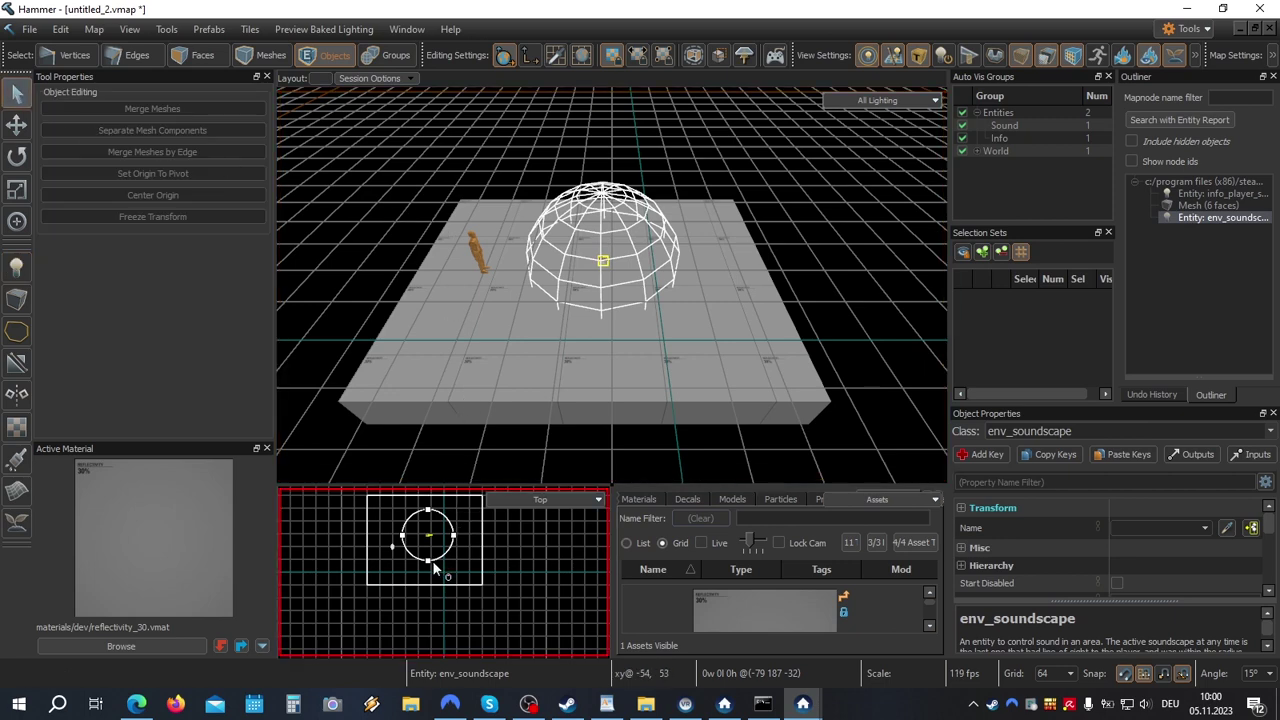
{"action": "left_click_drag", "start_coordinate": [428, 563], "coordinate": [425, 596]}
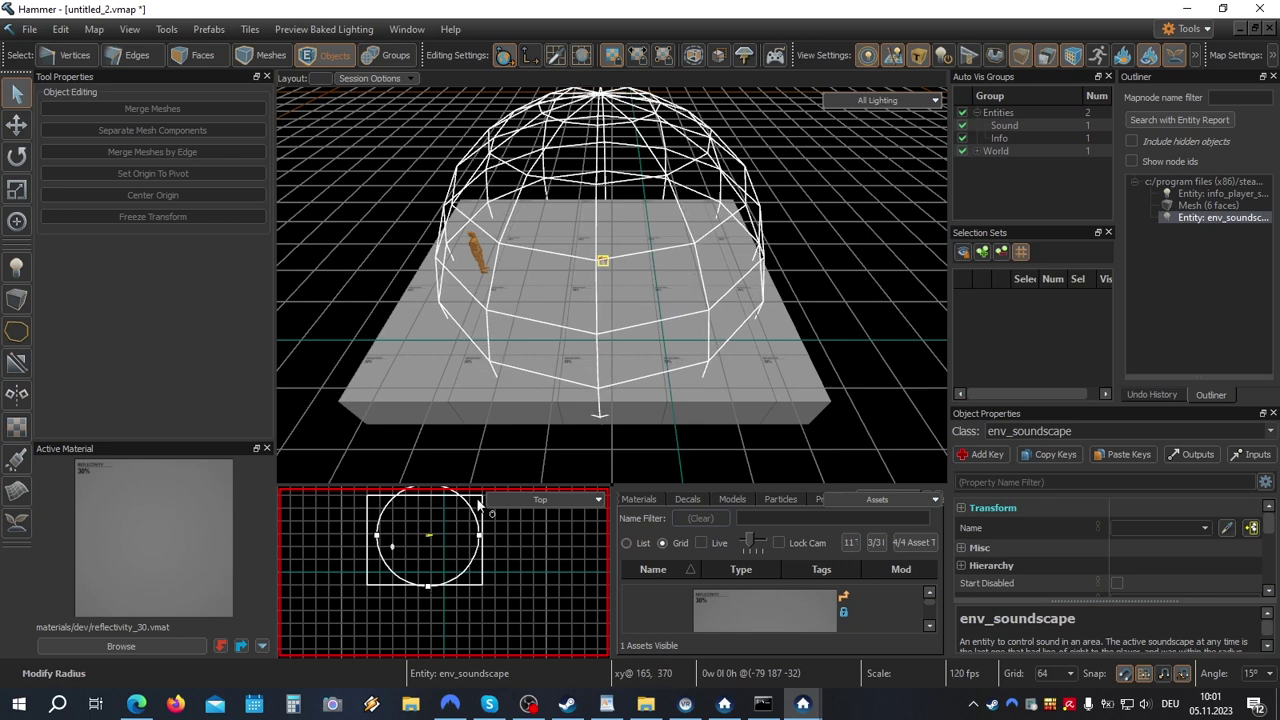
Step: Open the env_soundscape entity's properties and set its Soundscape name to testsound
{"action": "left_click", "coordinate": [601, 260]}
{"action": "double_click", "coordinate": [601, 260]}
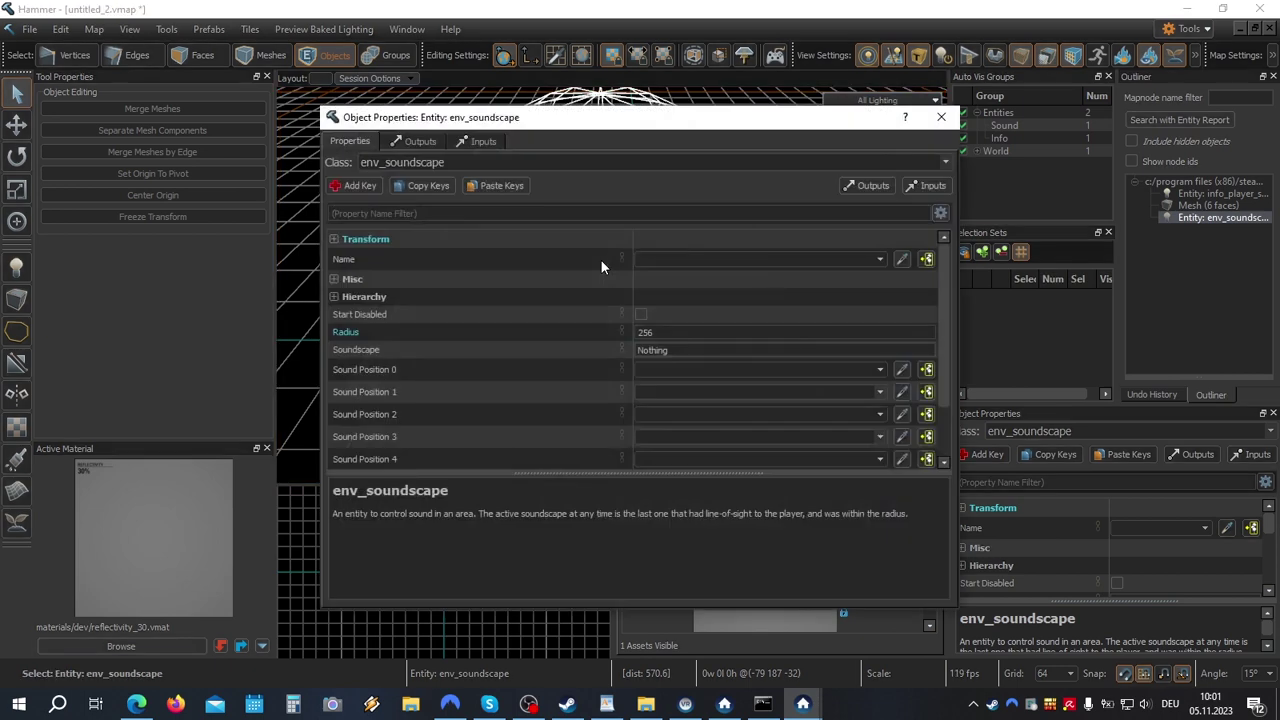
{"action": "left_click", "coordinate": [692, 351]}
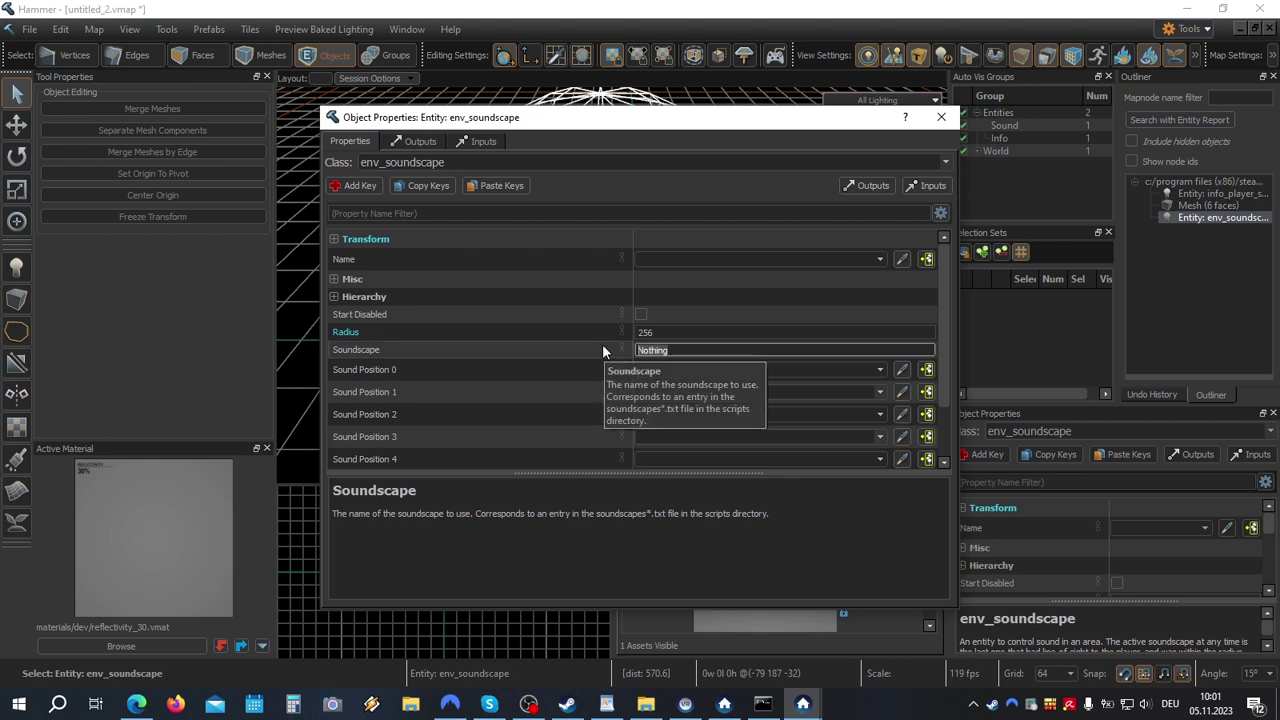
{"action": "type", "text": "testsound"}
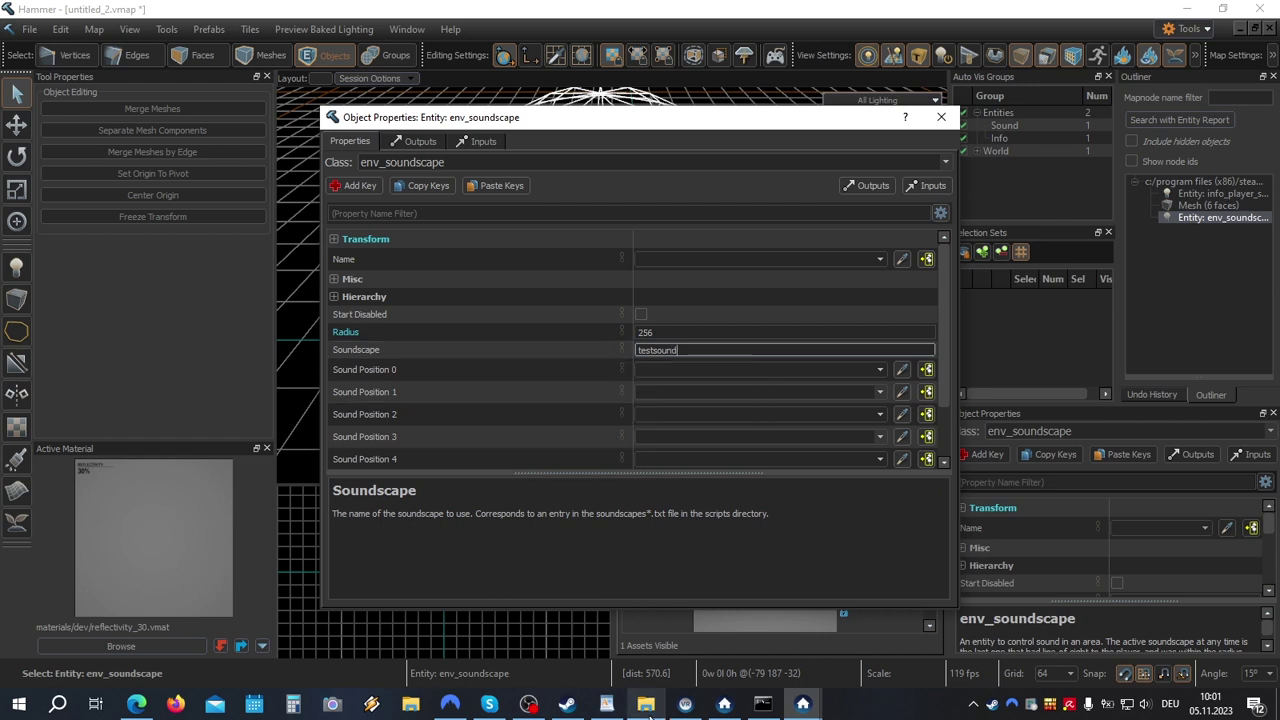
Step: Switch to File Explorer and open soundscapes_template.txt from the scripts folder of the test addon under game\steamtours_addons
{"action": "mouse_move", "coordinate": [650, 705]}
{"action": "left_click", "coordinate": [662, 662]}
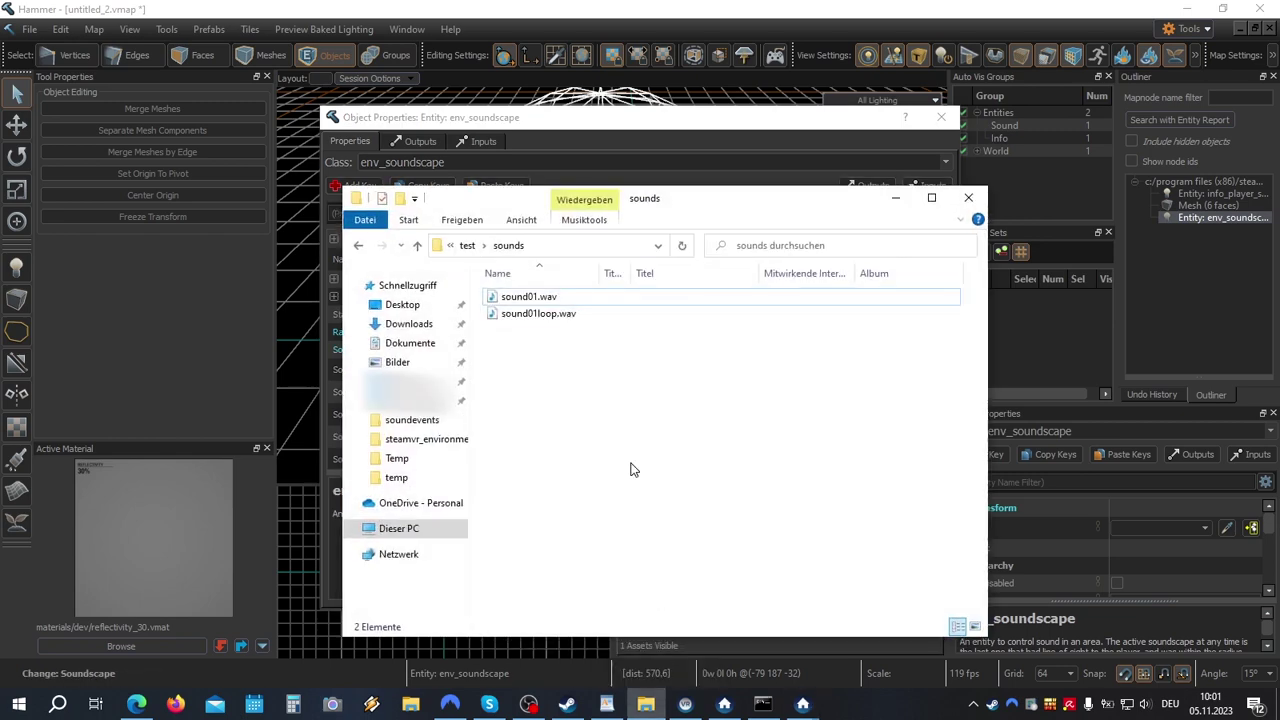
{"action": "left_click", "coordinate": [466, 246]}
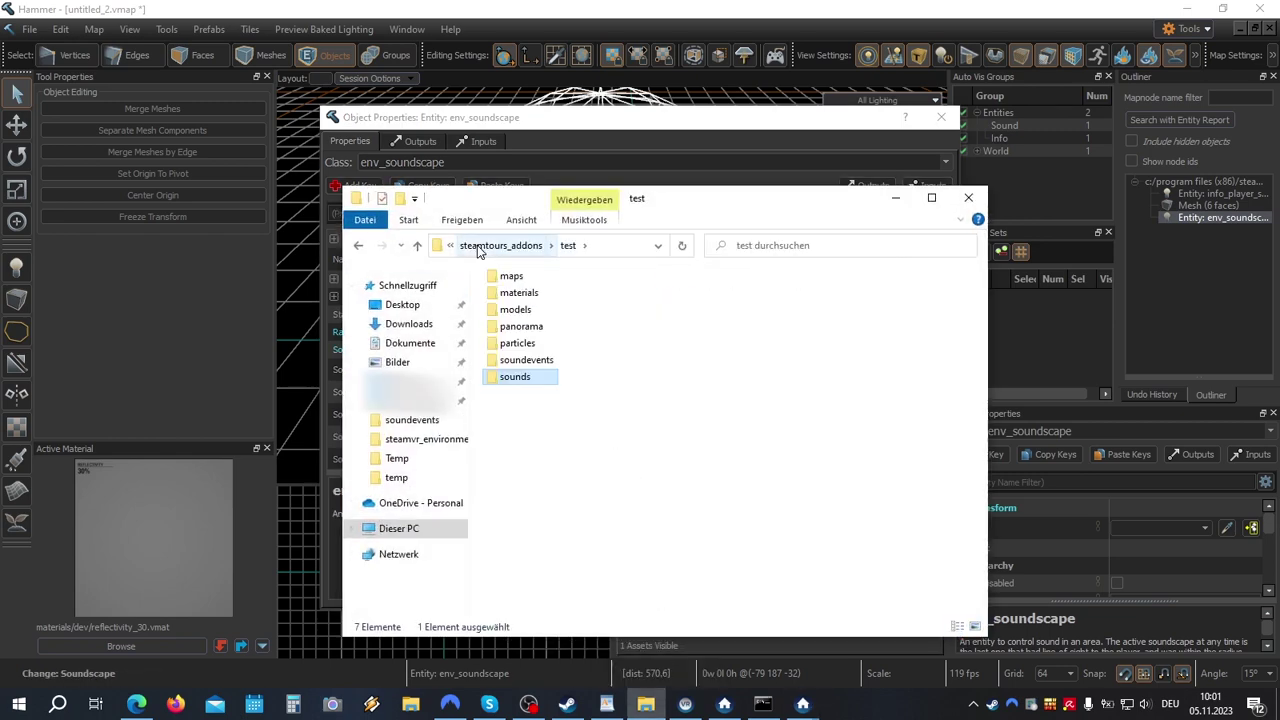
{"action": "left_click", "coordinate": [500, 246]}
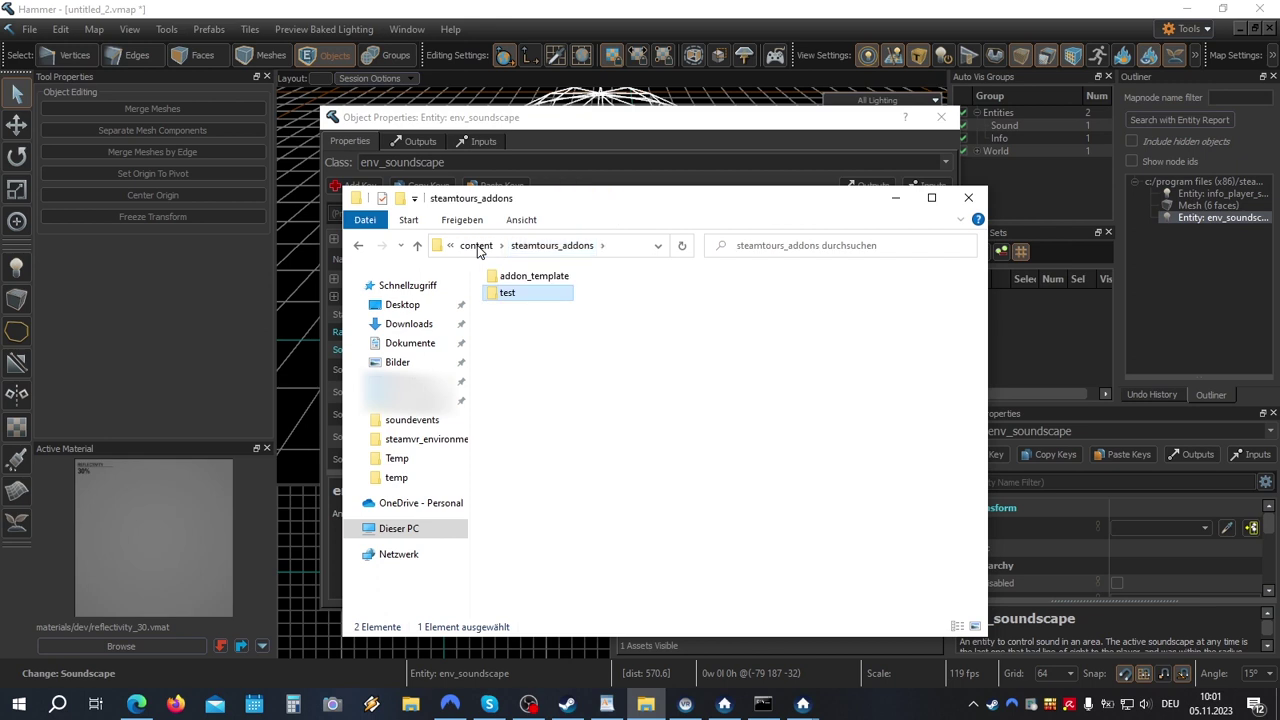
{"action": "left_click", "coordinate": [476, 246]}
{"action": "left_click", "coordinate": [478, 246]}
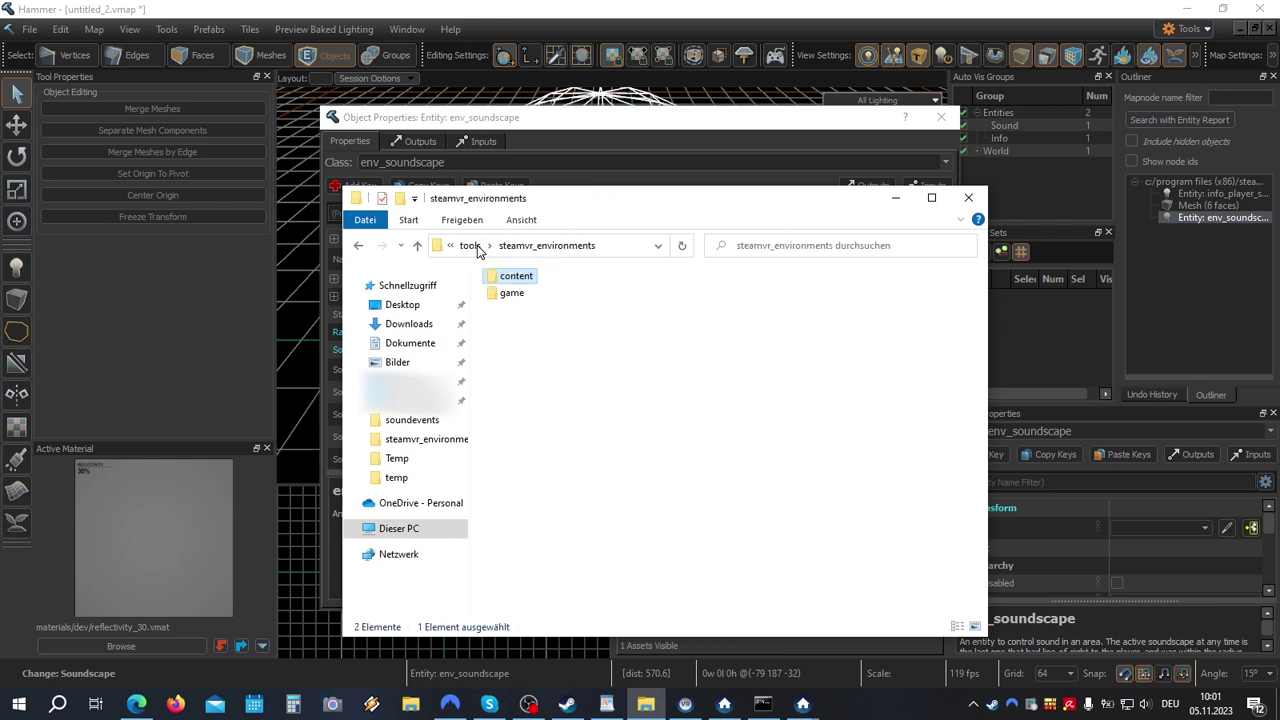
{"action": "double_click", "coordinate": [511, 292]}
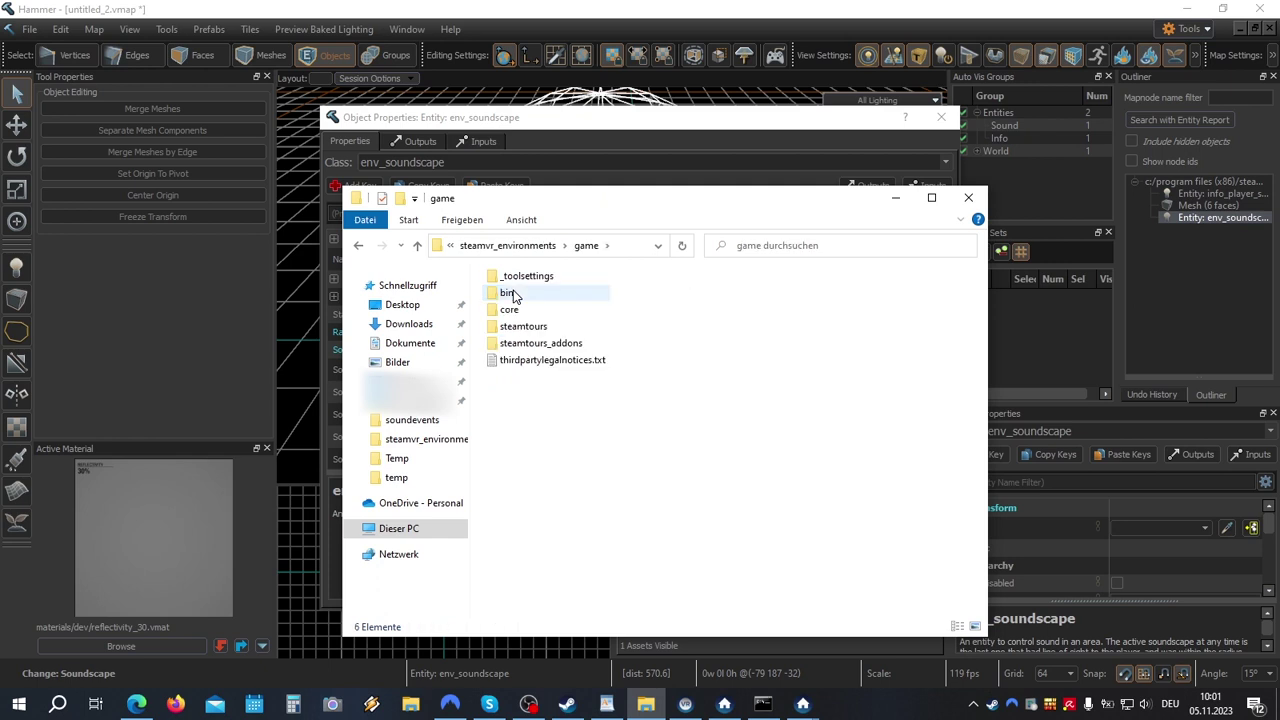
{"action": "double_click", "coordinate": [536, 343]}
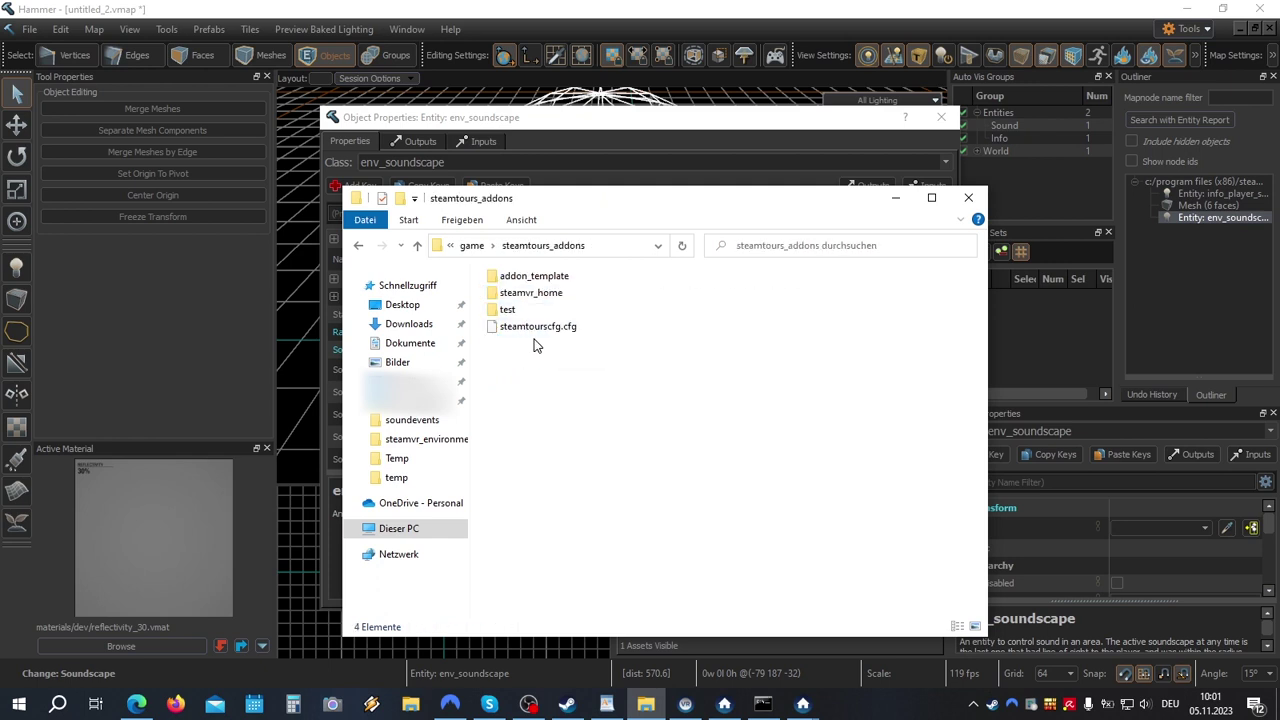
{"action": "double_click", "coordinate": [507, 310]}
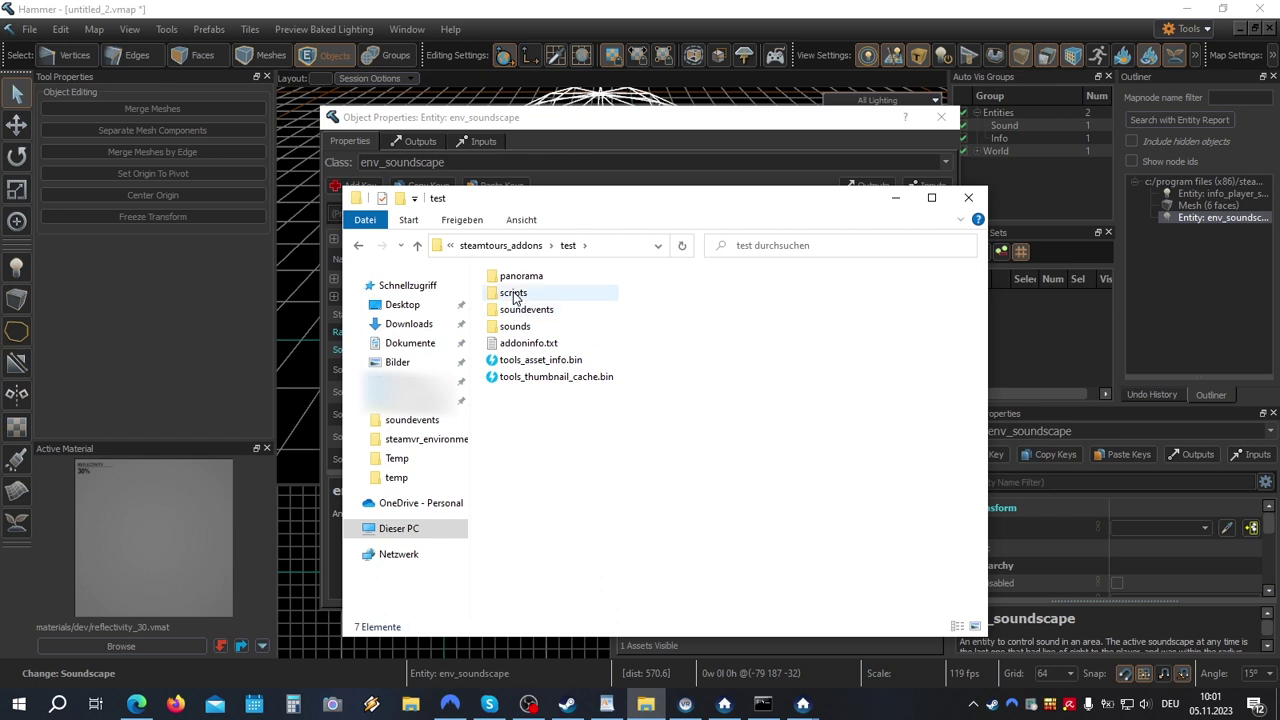
{"action": "double_click", "coordinate": [513, 293]}
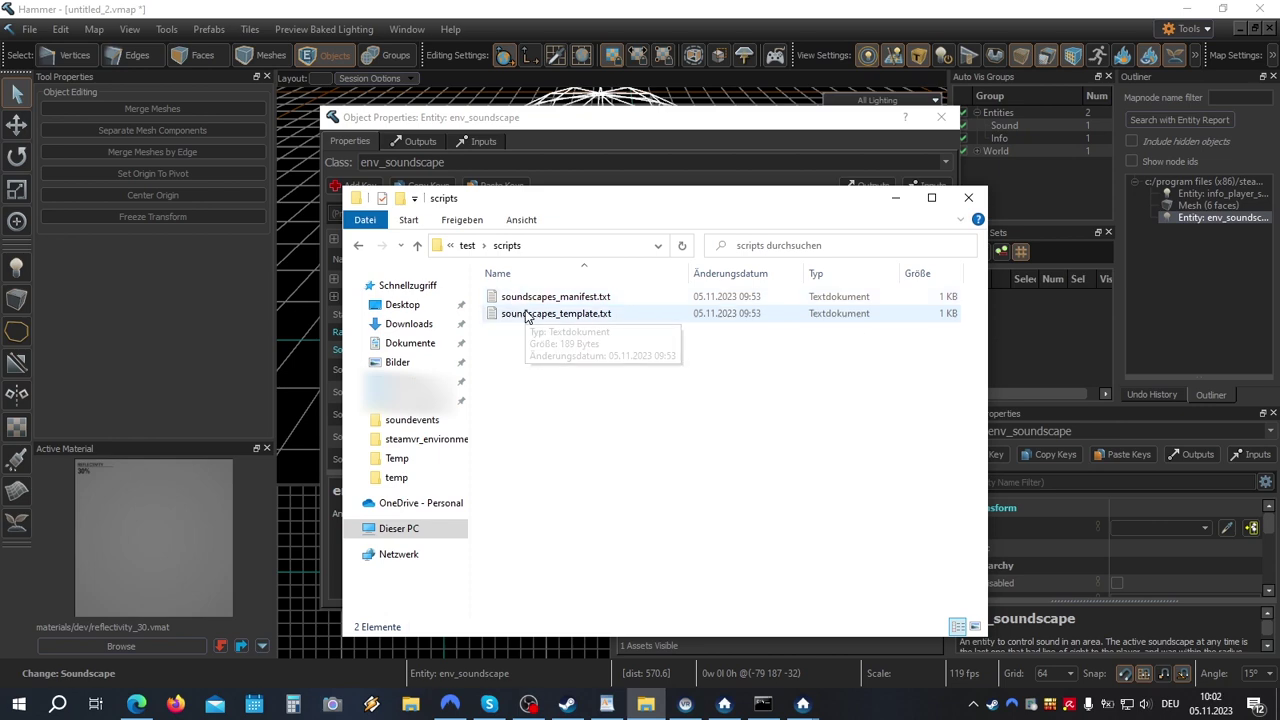
{"action": "double_click", "coordinate": [527, 314]}
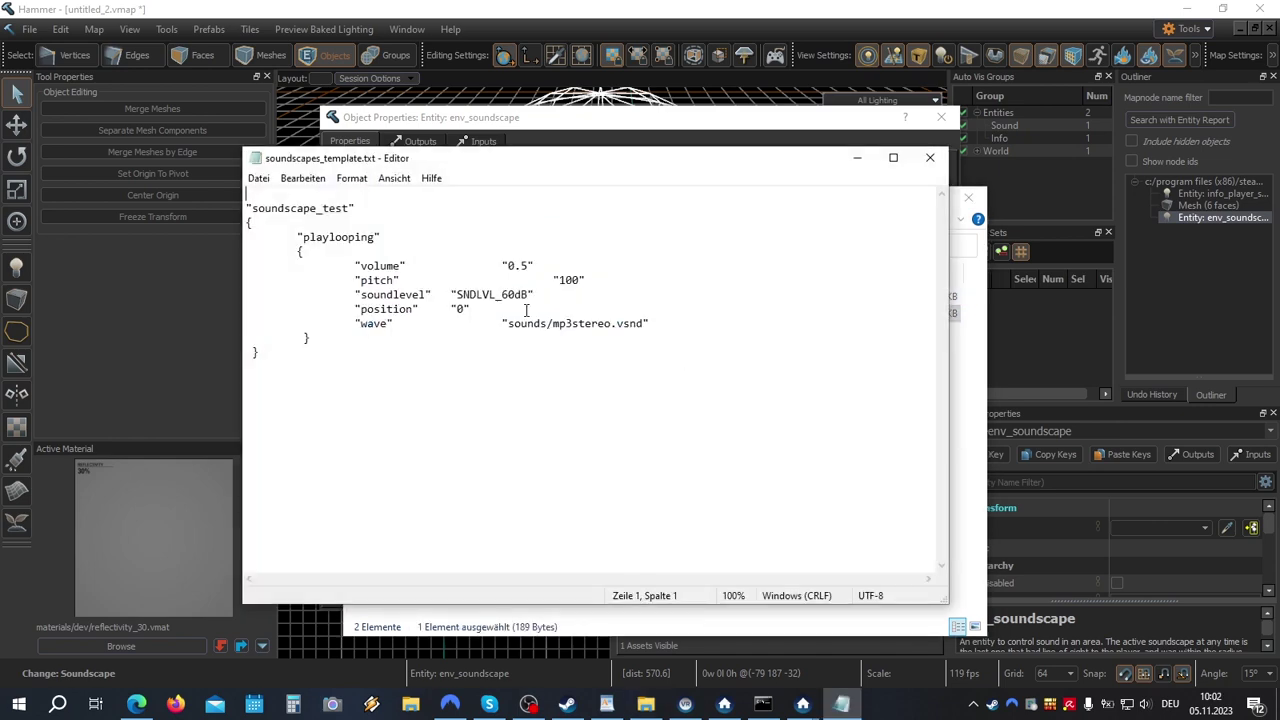
Step: Rename the soundscape_test entry to testsound and delete its position line
{"action": "left_click_drag", "start_coordinate": [350, 207], "coordinate": [252, 208]}
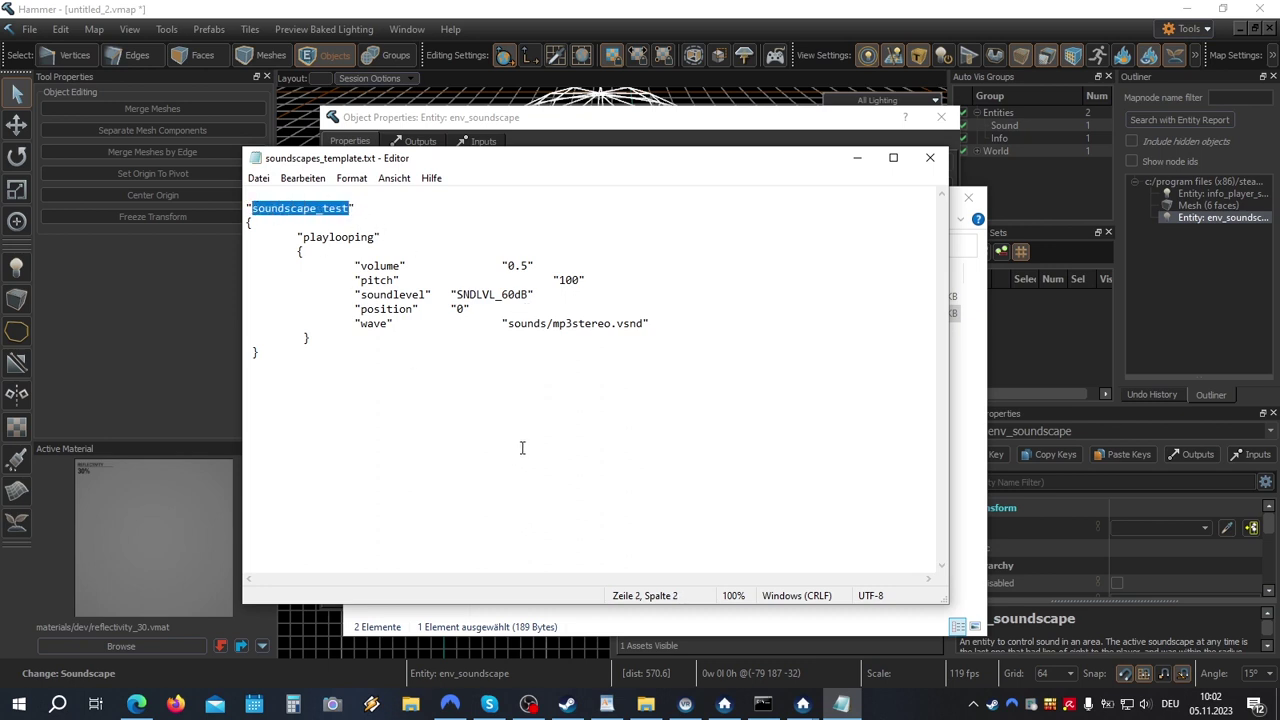
{"action": "type", "text": "testsound"}
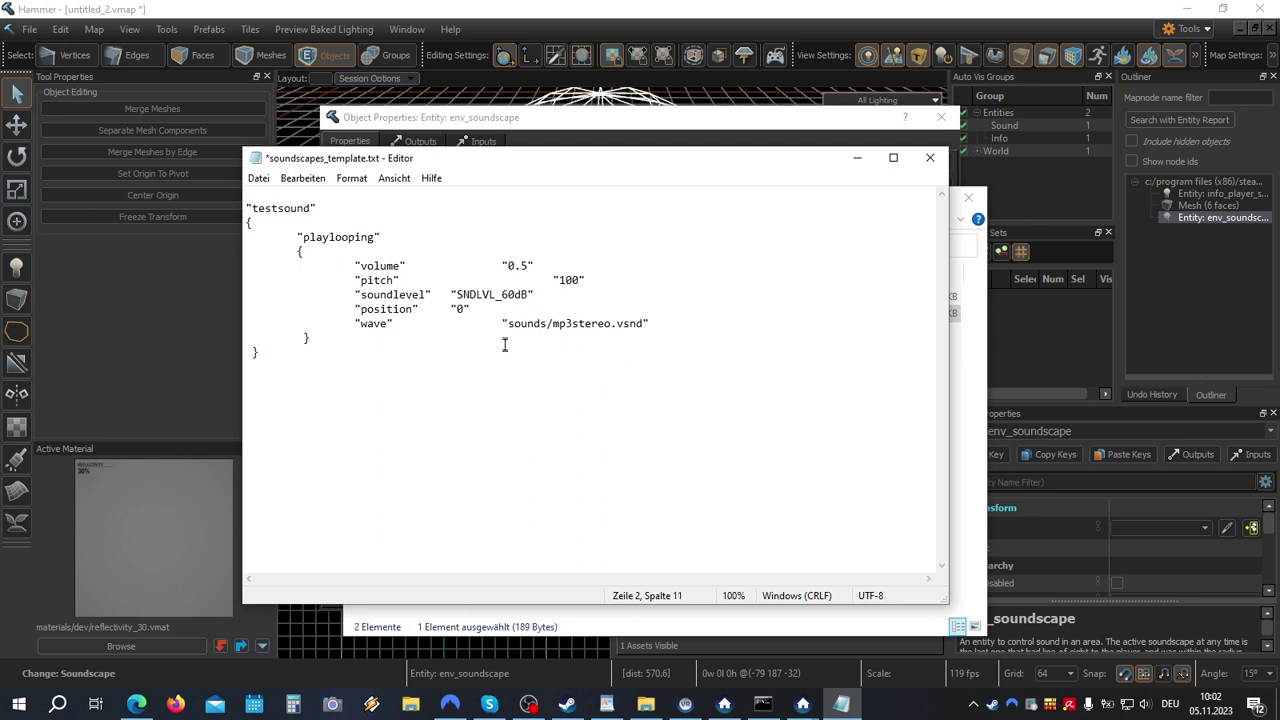
{"action": "left_click_drag", "start_coordinate": [471, 311], "coordinate": [332, 313]}
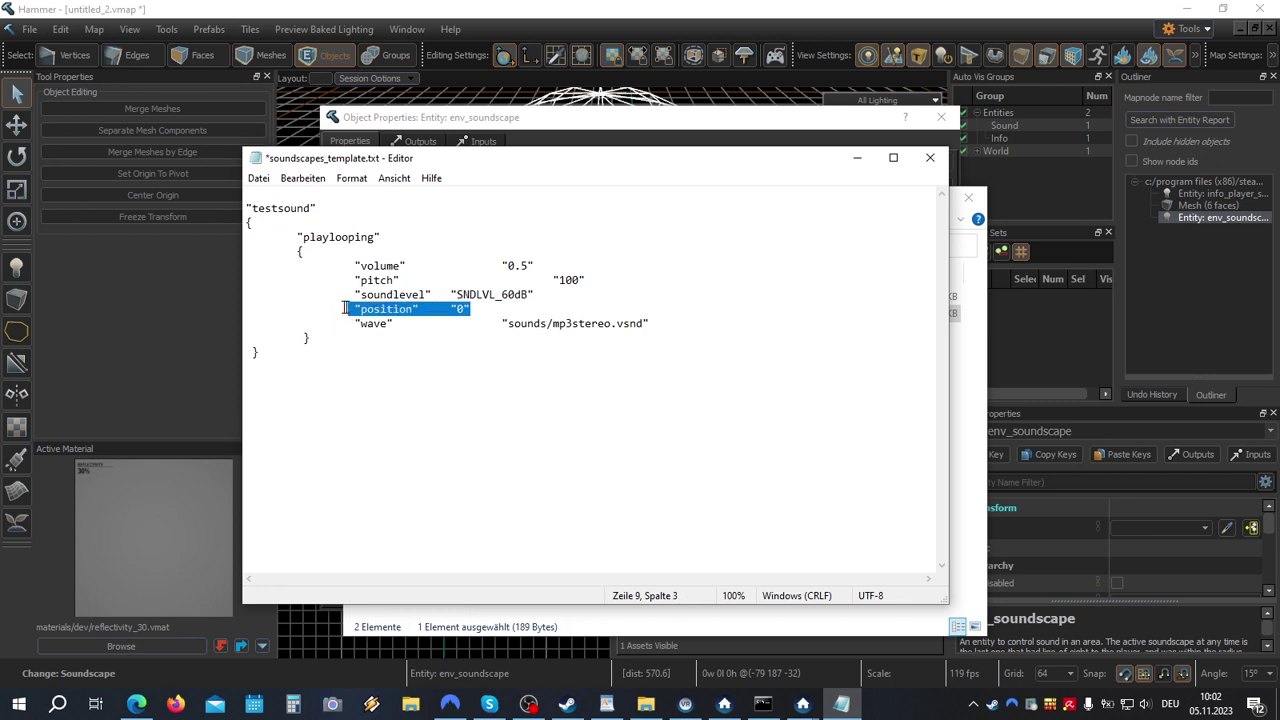
{"action": "key", "text": "BackSpace"}
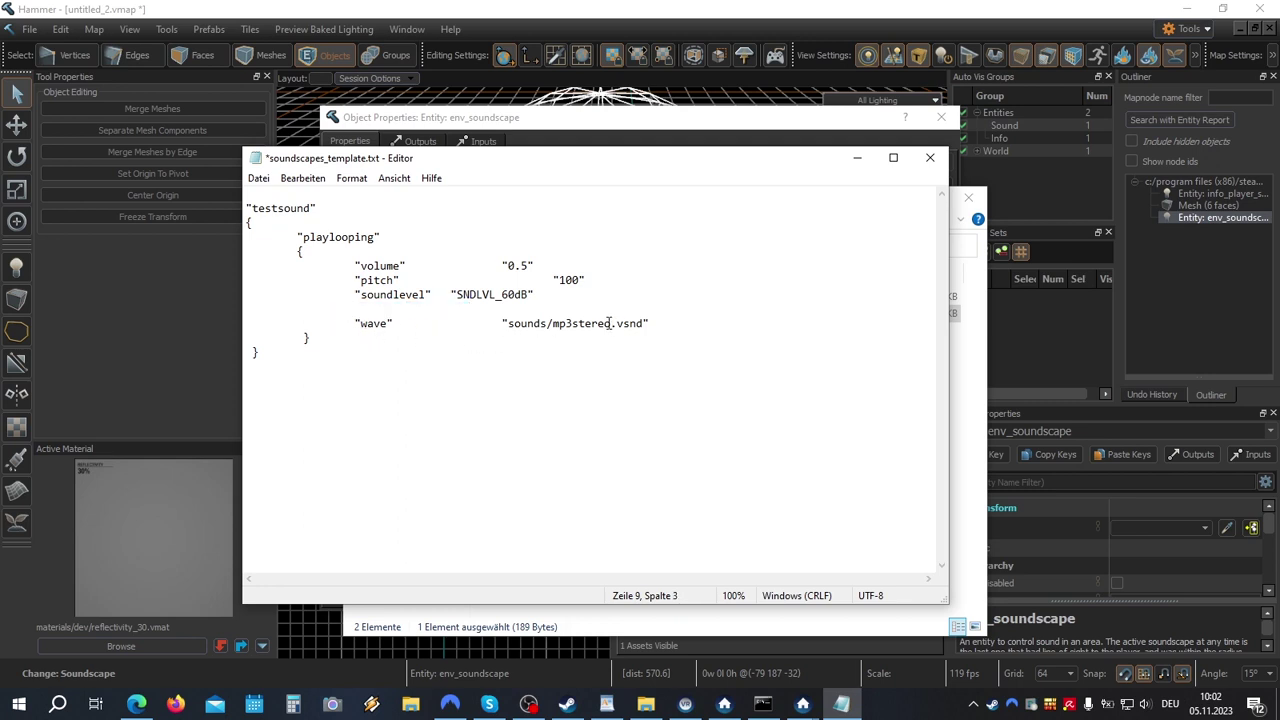
Step: Set the wave path to sounds/sound01loop.vsnd, then save and close the soundscape file
{"action": "left_click_drag", "start_coordinate": [611, 323], "coordinate": [552, 323]}
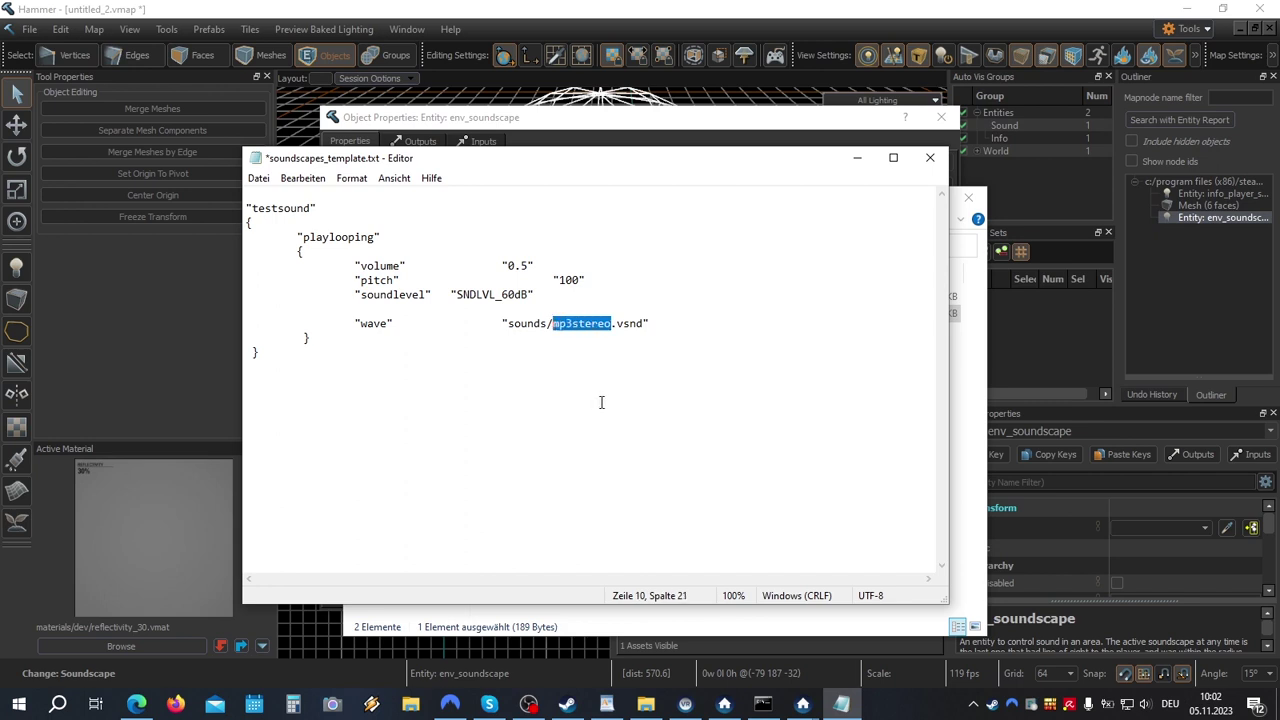
{"action": "type", "text": "sound01"}
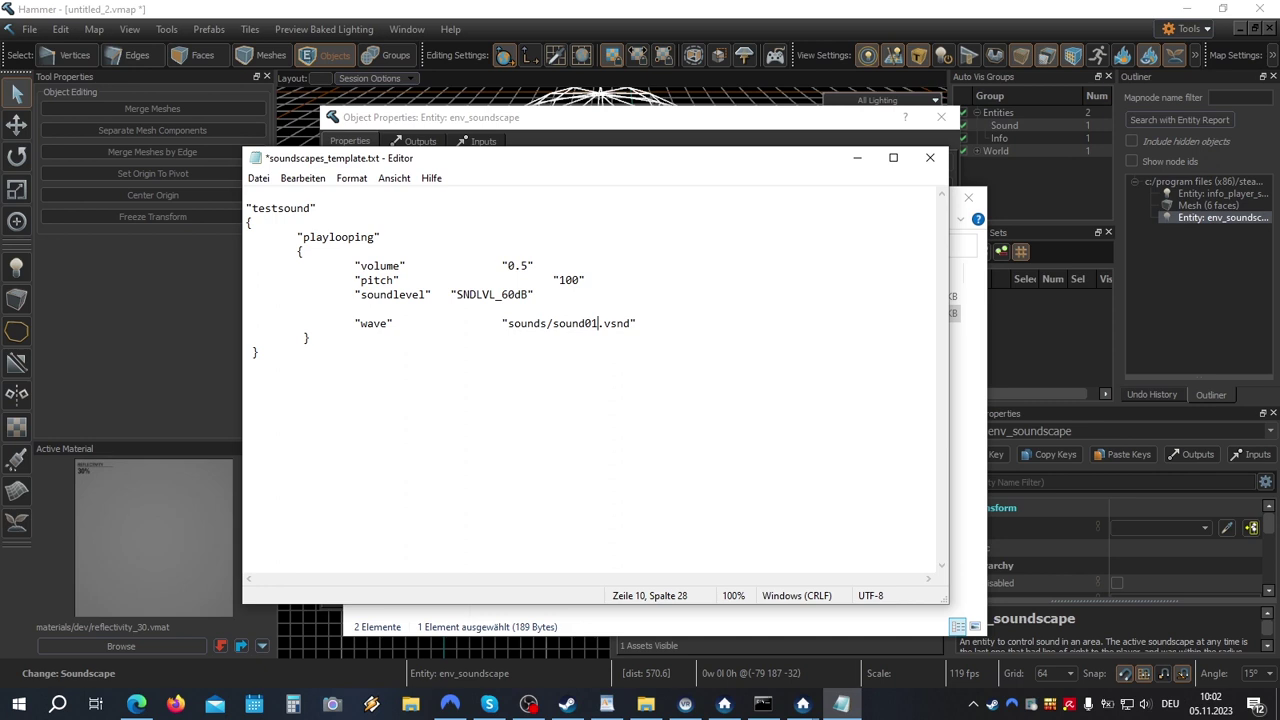
{"action": "type", "text": "loop"}
{"action": "left_click", "coordinate": [259, 178]}
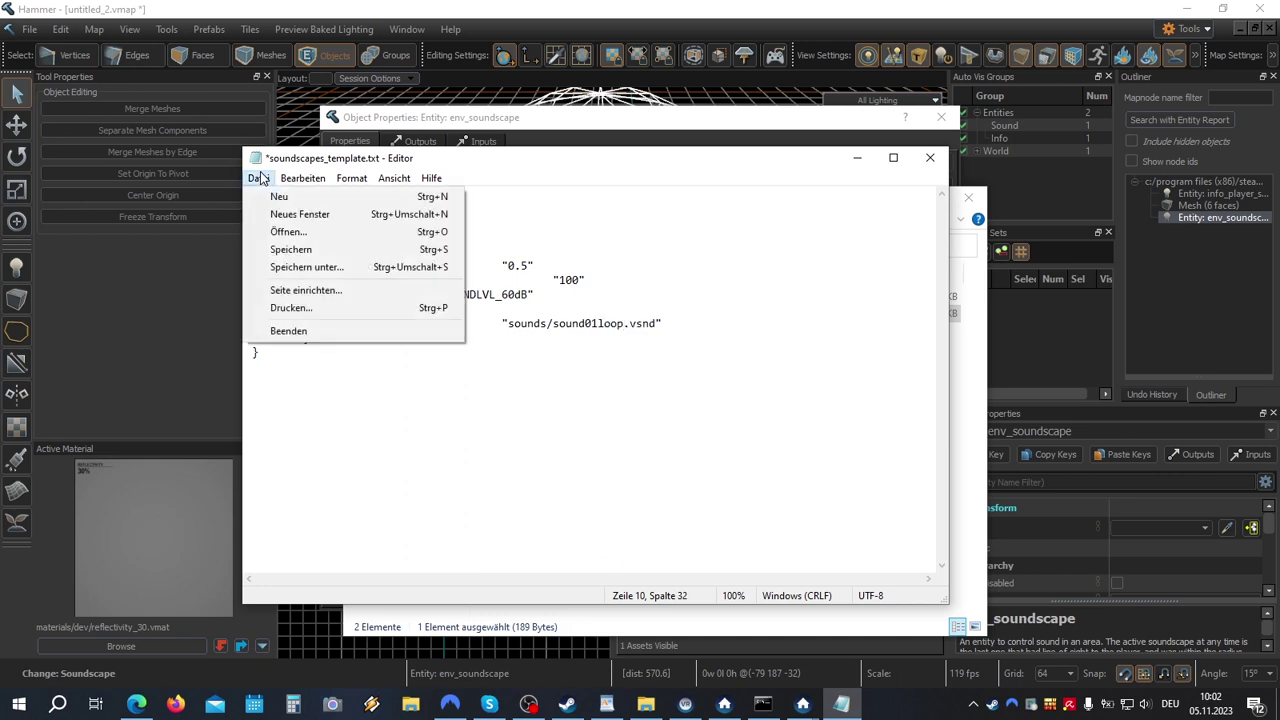
{"action": "left_click", "coordinate": [290, 249]}
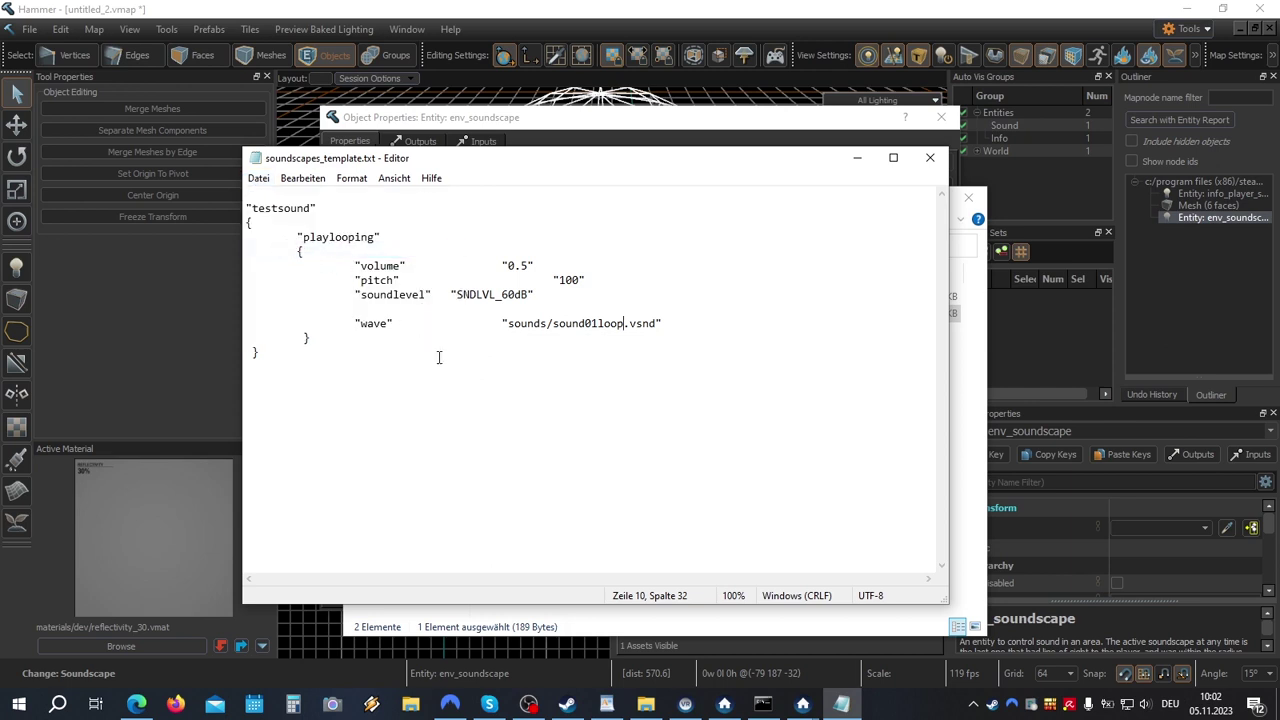
{"action": "left_click", "coordinate": [930, 157]}
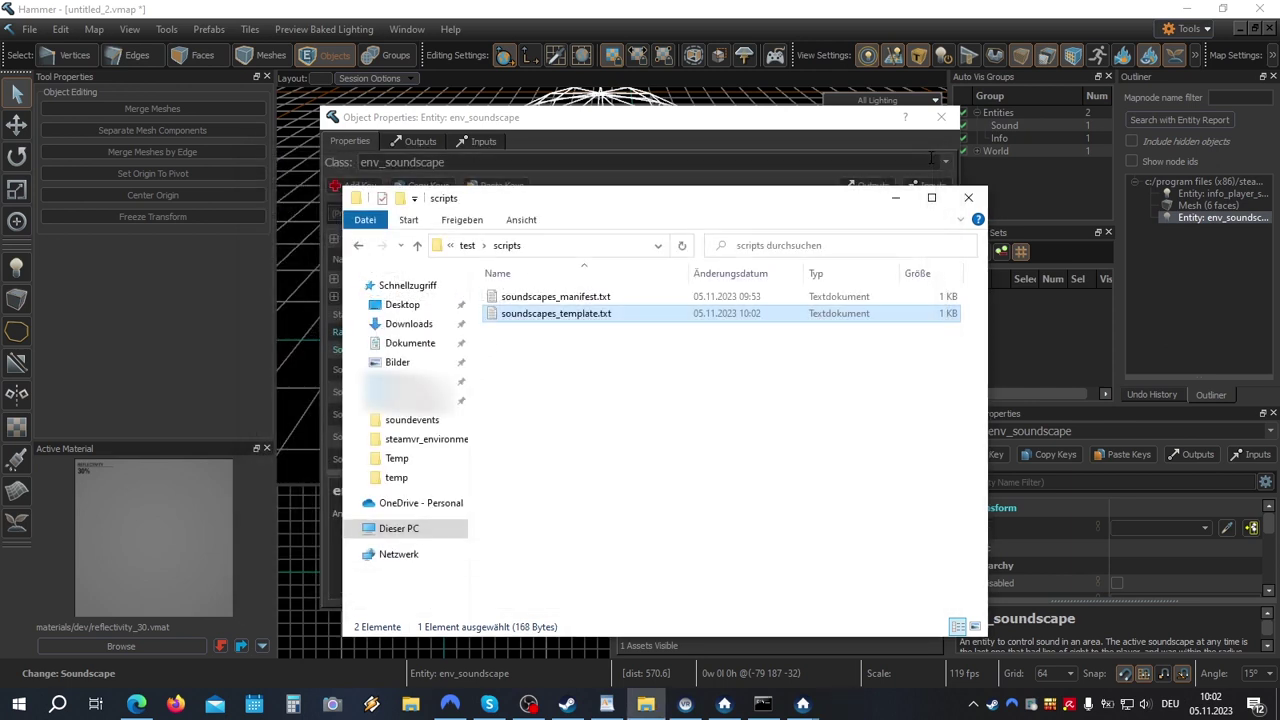
Step: Return to Hammer, close the entity properties, and save the map as testmap in the test addon's maps folder
{"action": "left_click", "coordinate": [897, 201]}
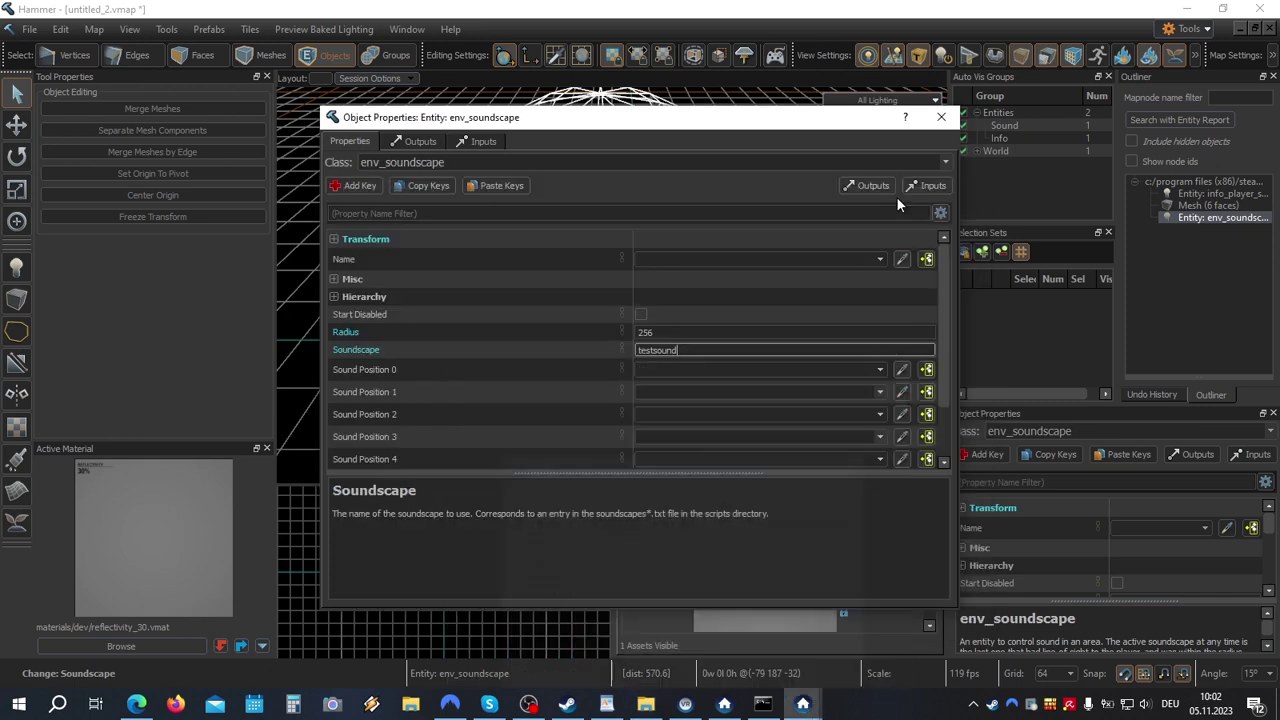
{"action": "left_click", "coordinate": [941, 117]}
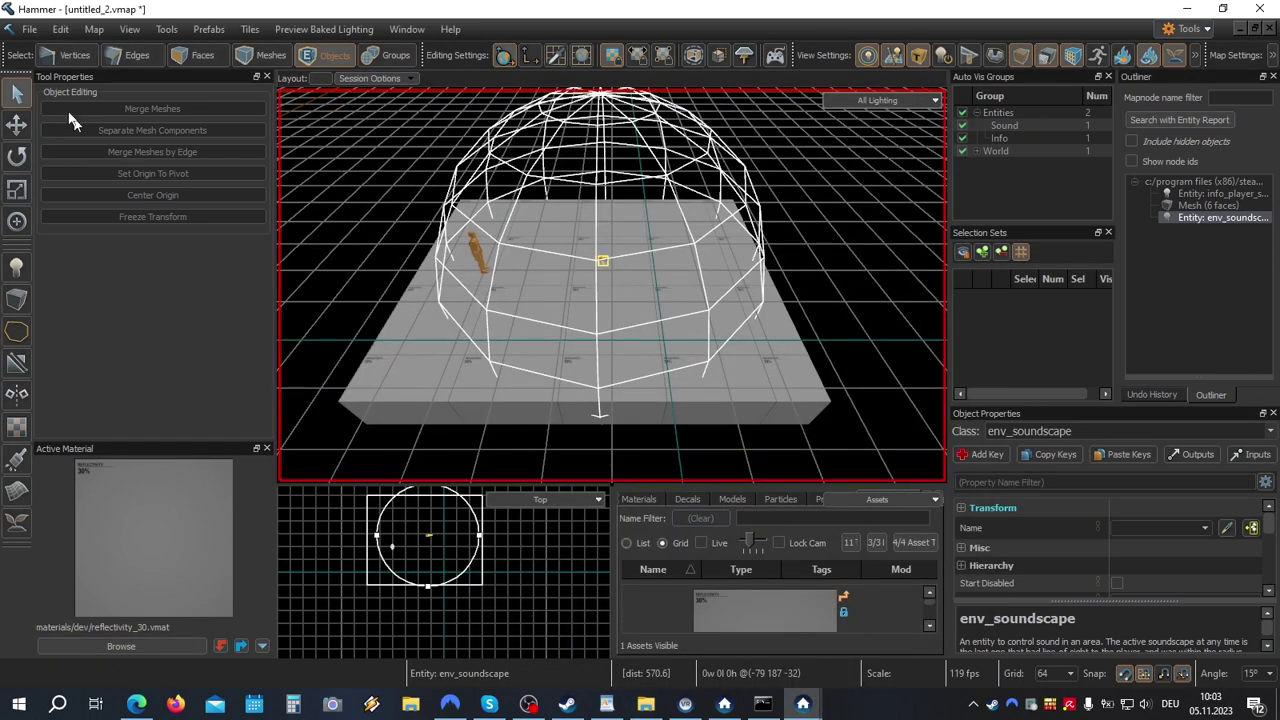
{"action": "left_click", "coordinate": [30, 29]}
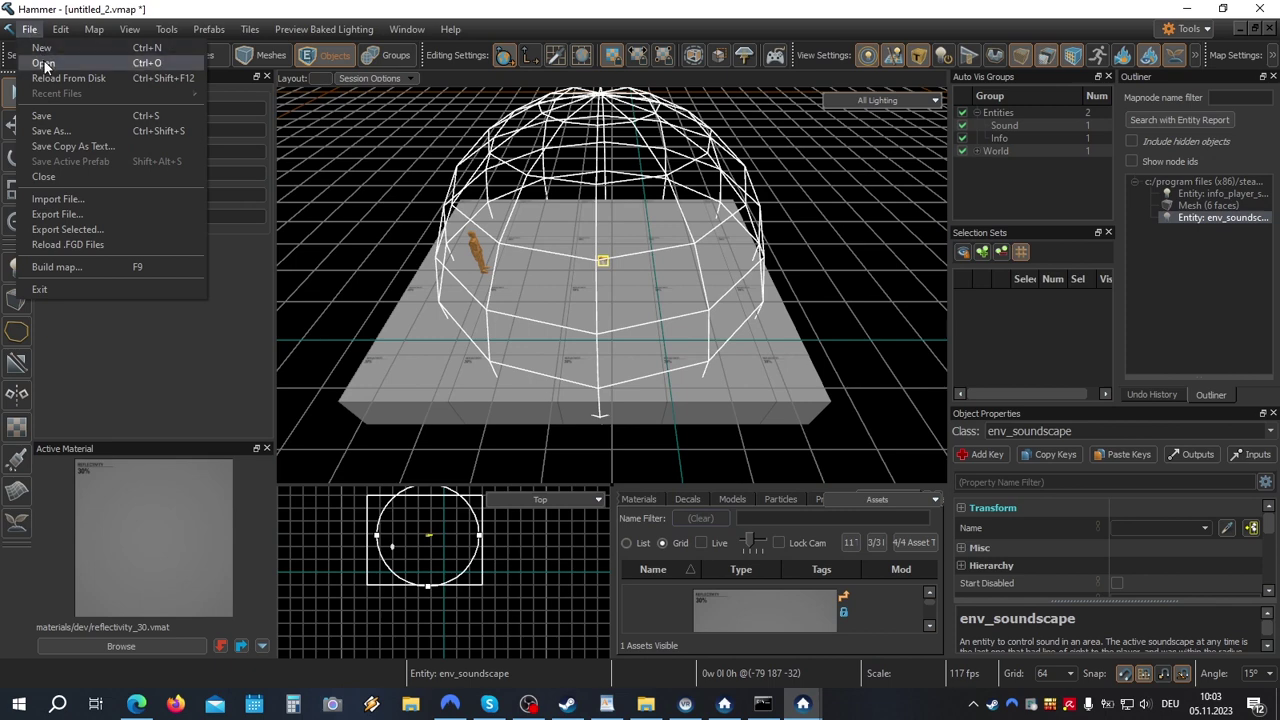
{"action": "left_click", "coordinate": [56, 114]}
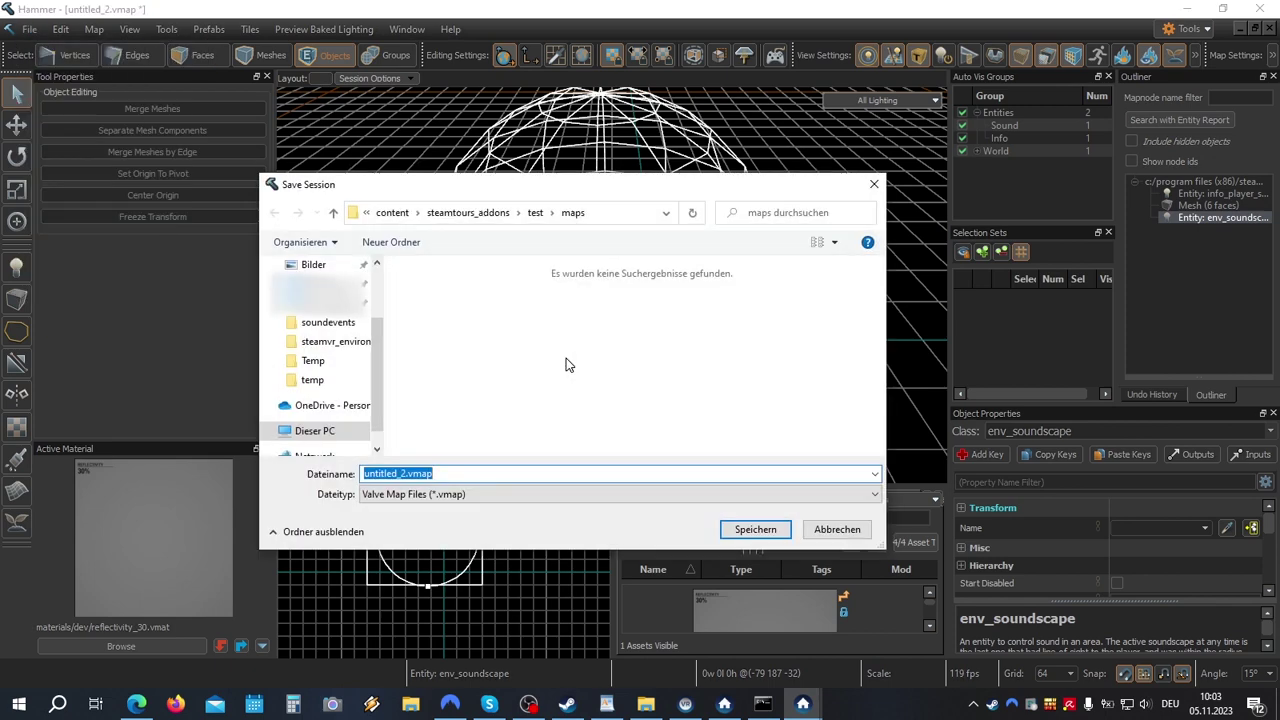
{"action": "type", "text": "testmap"}
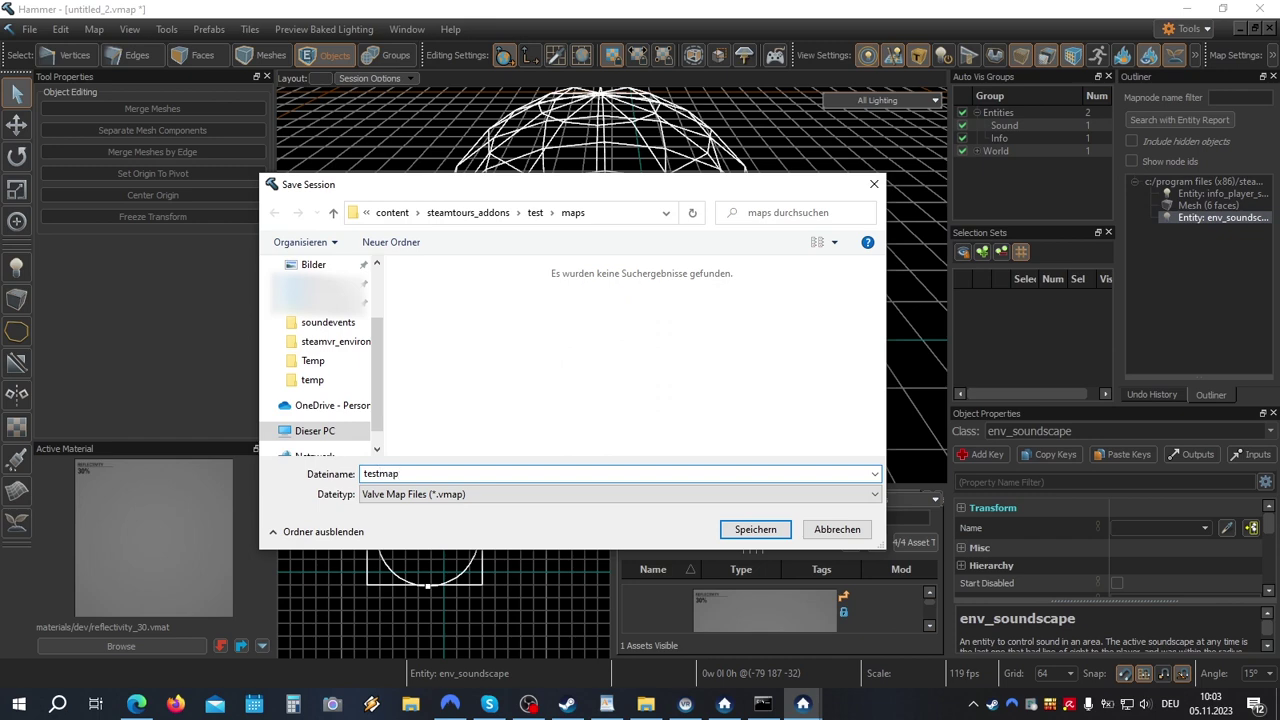
{"action": "left_click", "coordinate": [758, 529]}
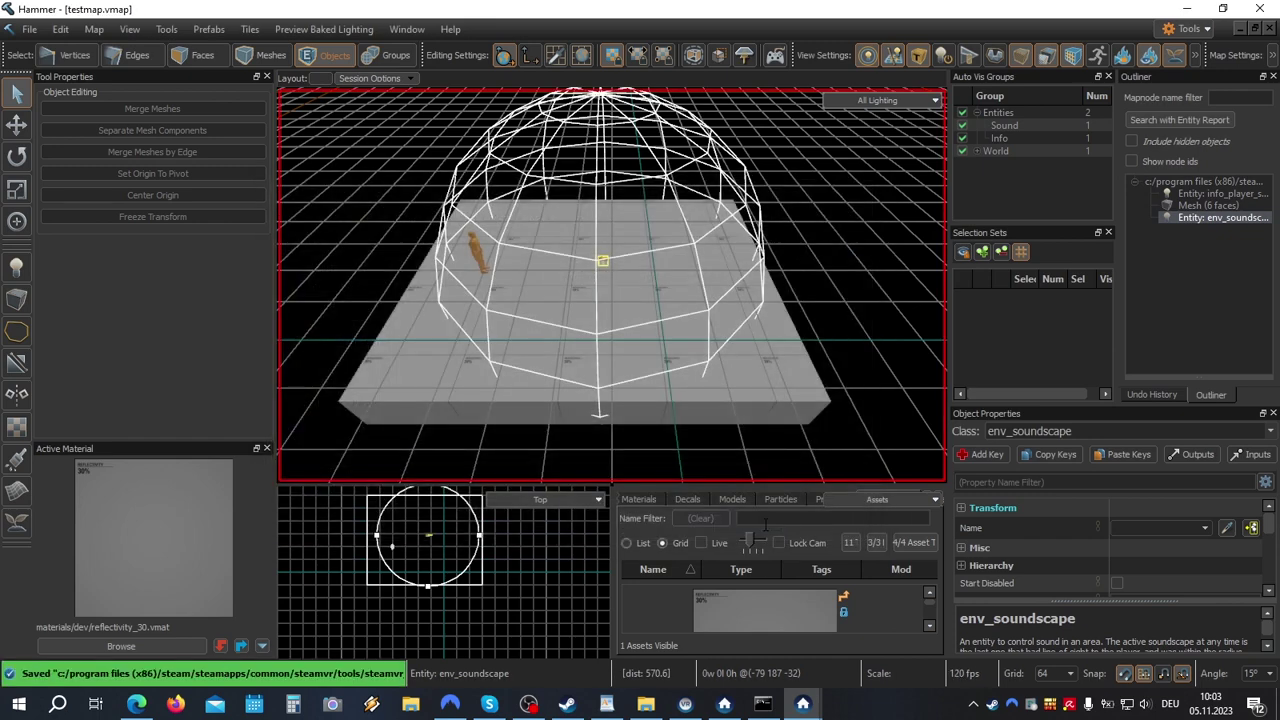
Step: Build the map with the Full Compile preset, view it in SteamVR Home, and close the build dialog
{"action": "key", "text": "F9"}
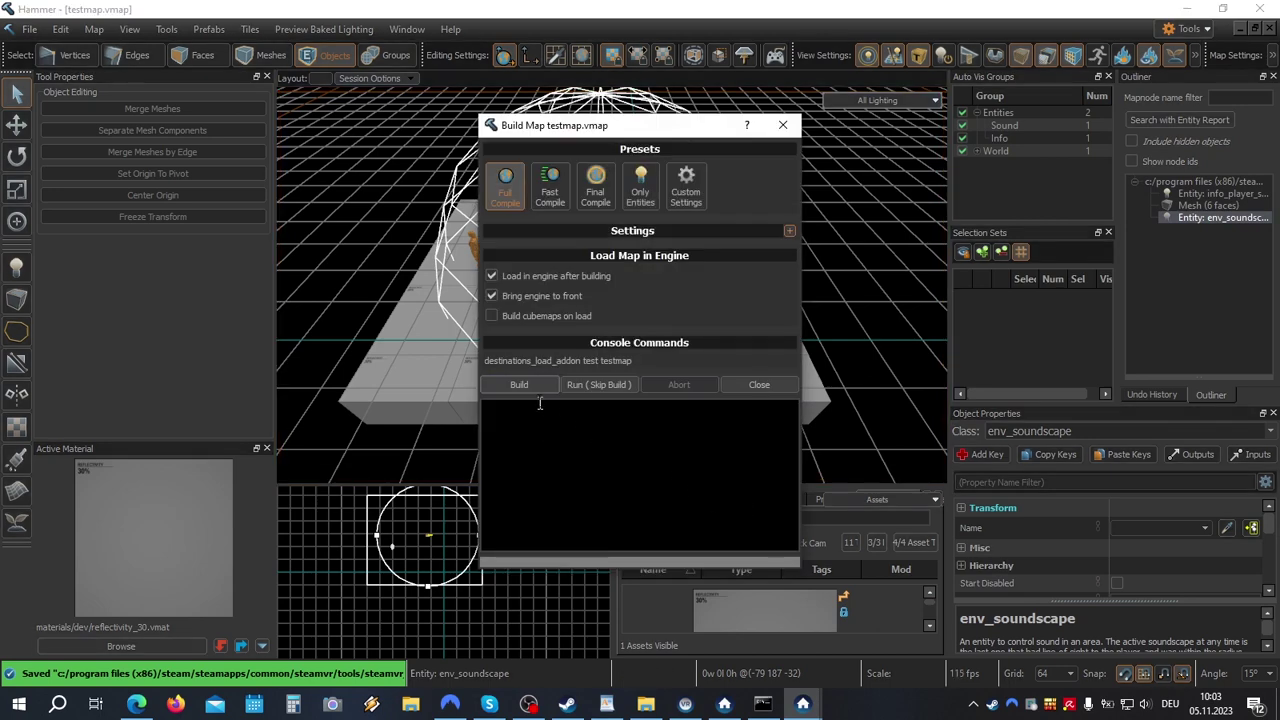
{"action": "left_click", "coordinate": [529, 383]}
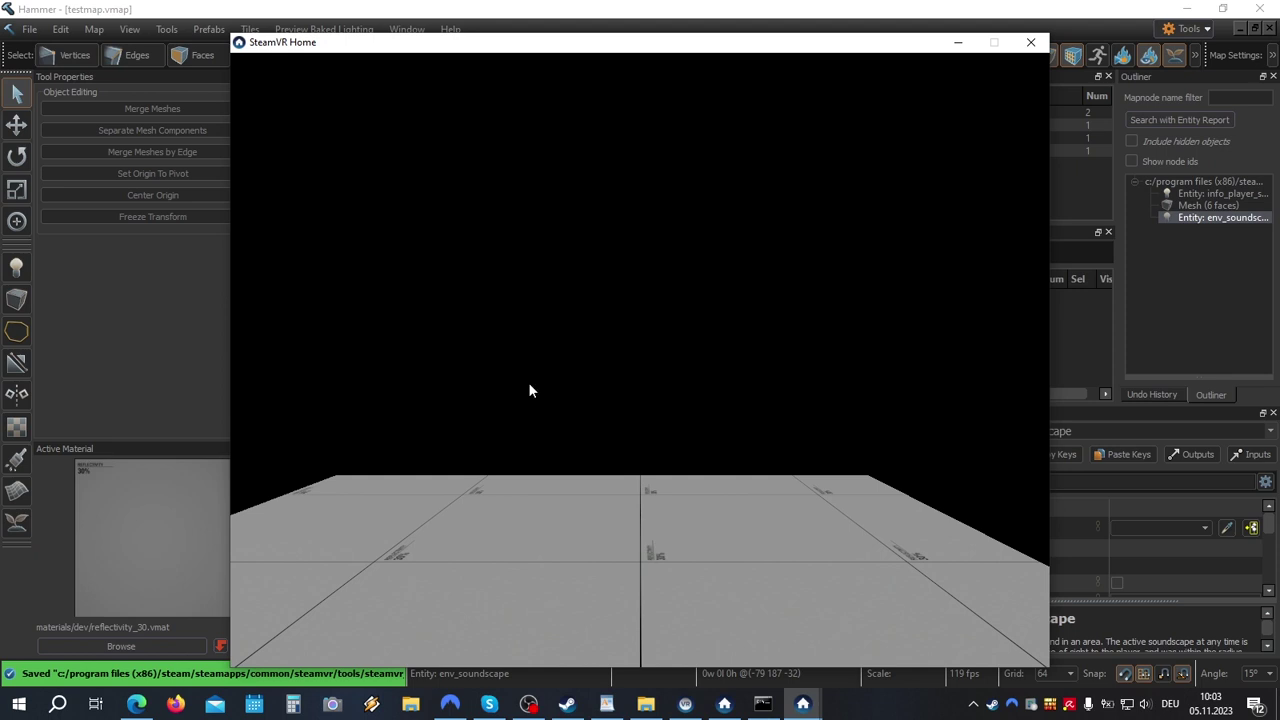
{"action": "left_click", "coordinate": [958, 42]}
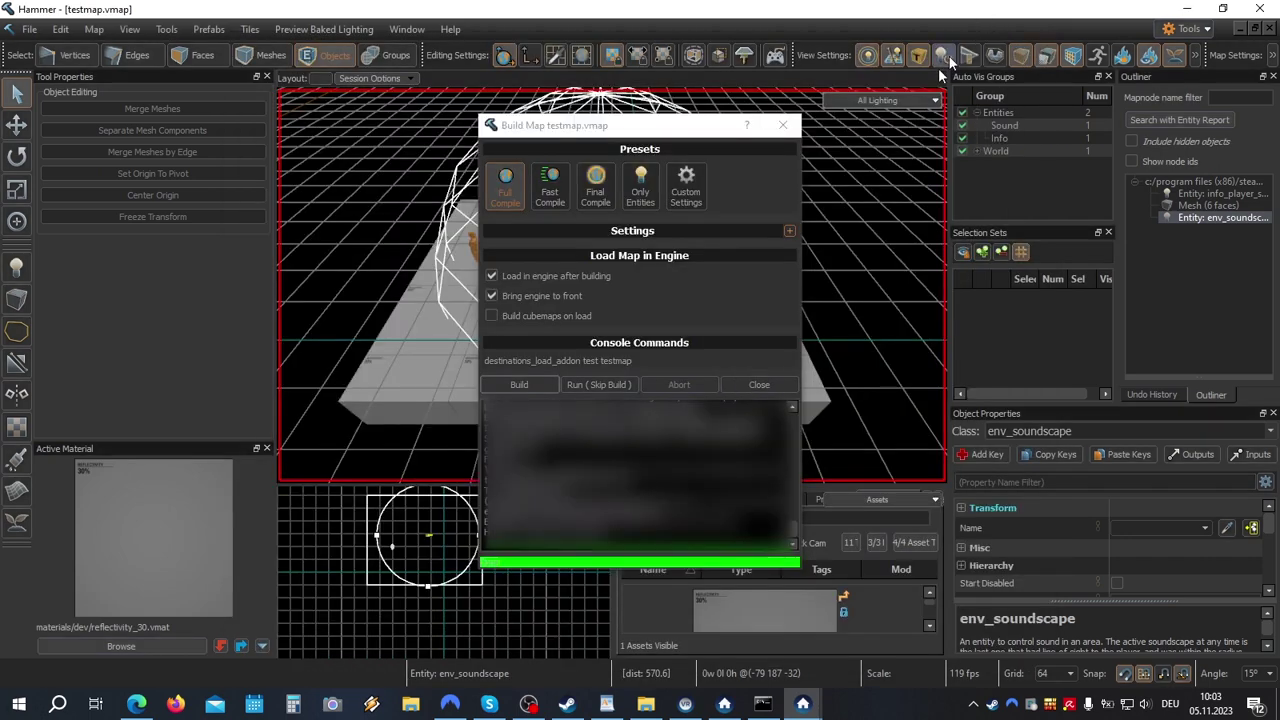
{"action": "left_click", "coordinate": [782, 125]}
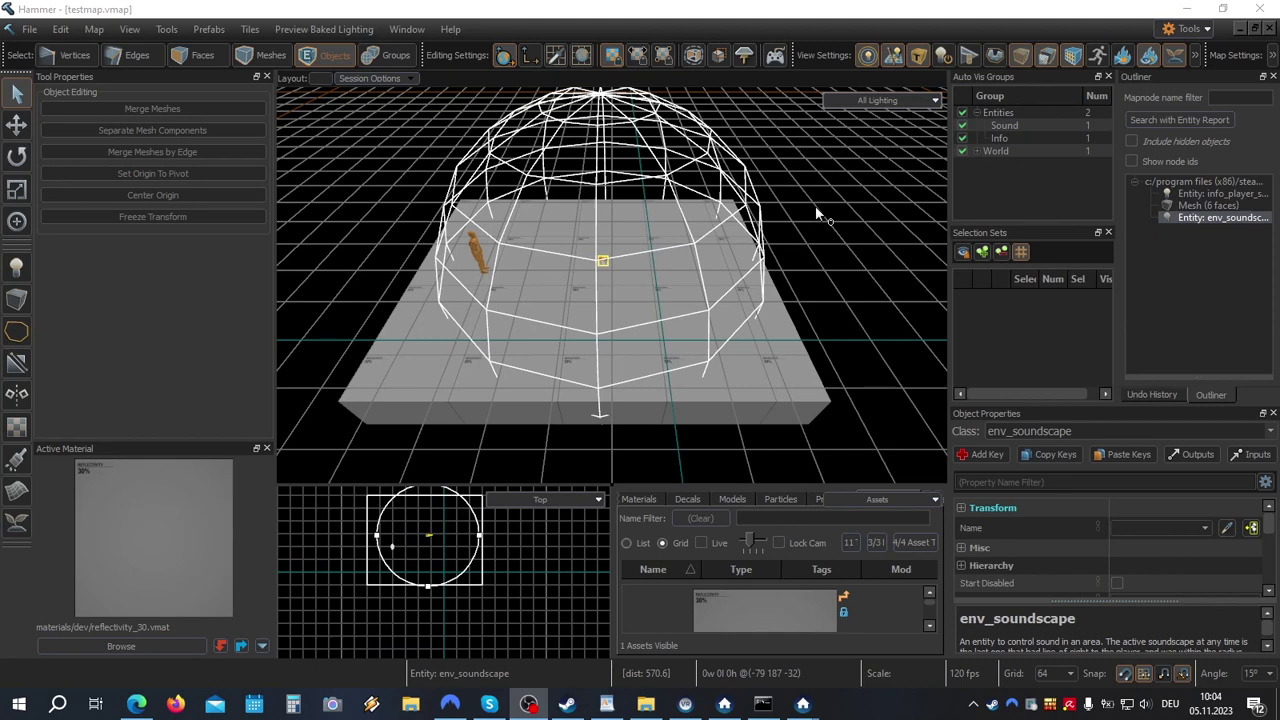
Step: Cut the env_soundscape entity from the map and place a point_soundevent entity just beyond the floor block's far edge
{"action": "right_click", "coordinate": [605, 258]}
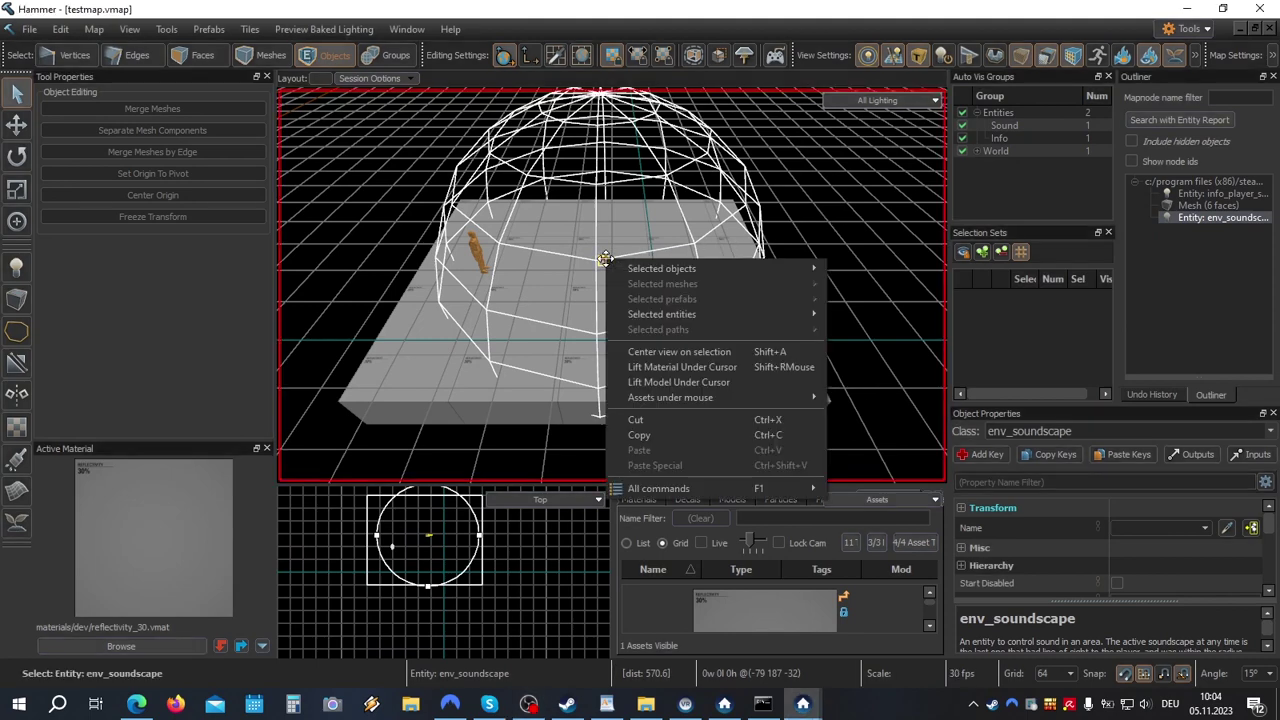
{"action": "left_click", "coordinate": [691, 422]}
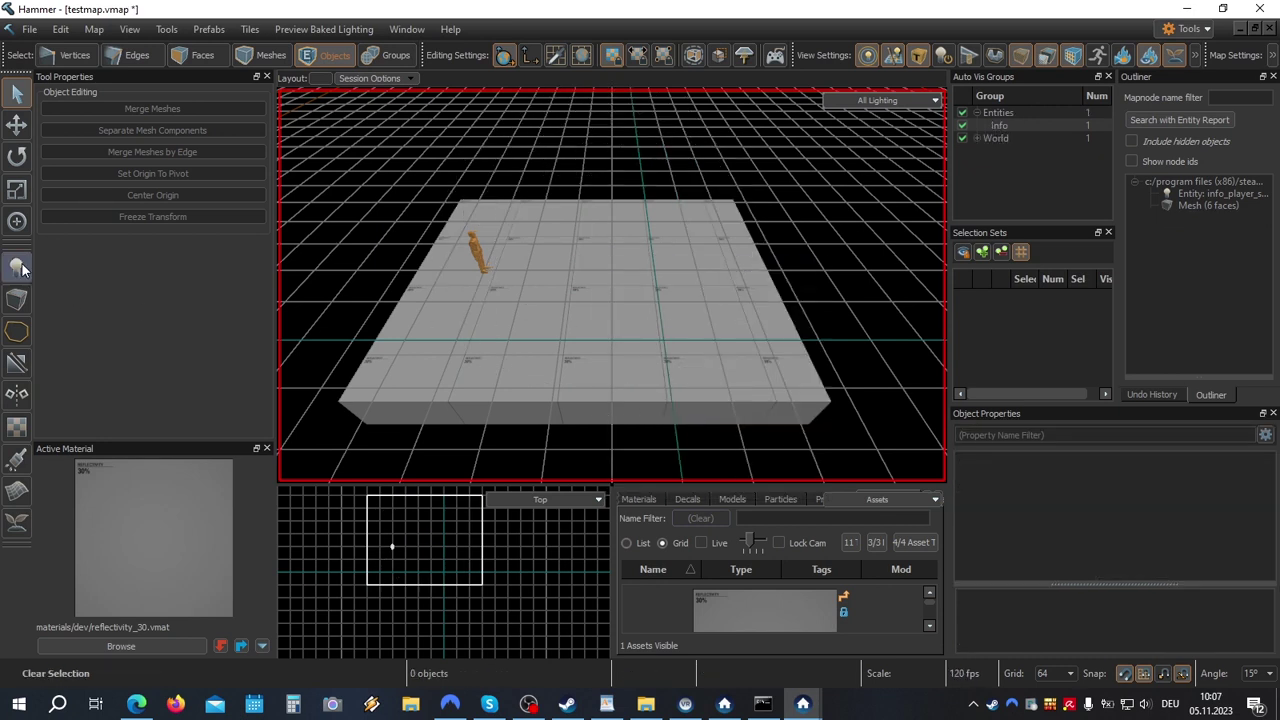
{"action": "left_click", "coordinate": [18, 267]}
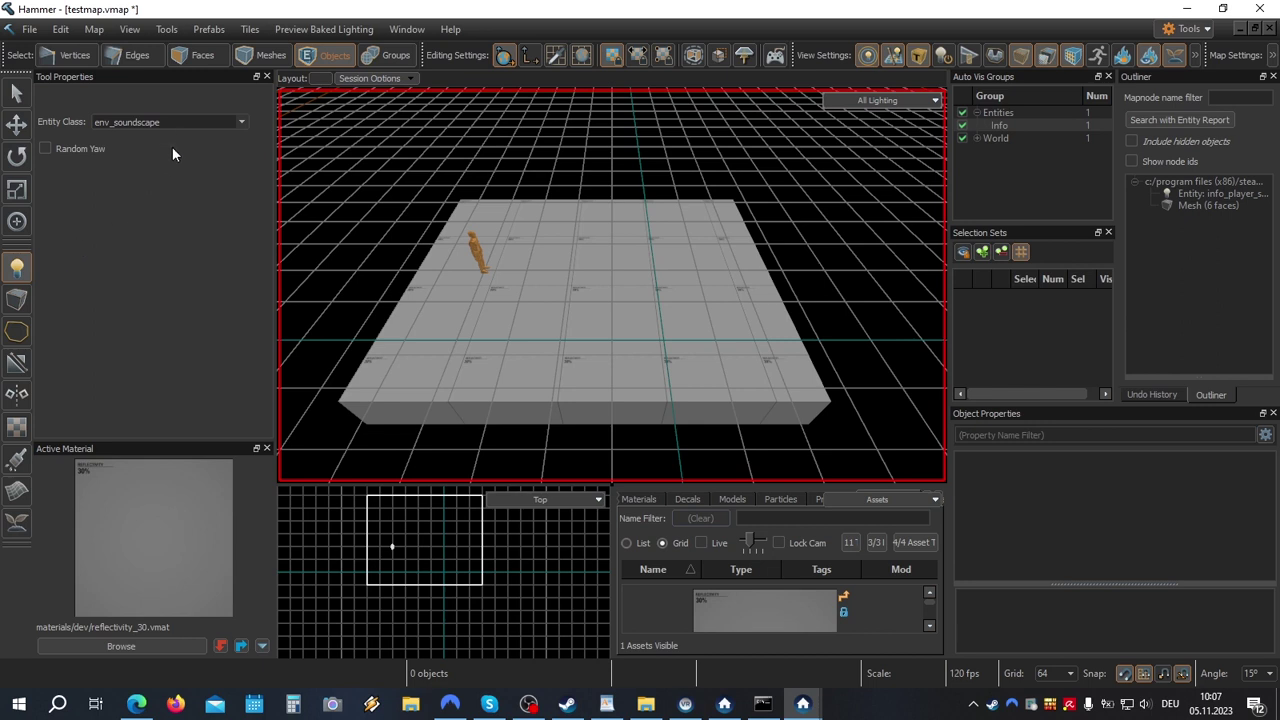
{"action": "left_click", "coordinate": [140, 122]}
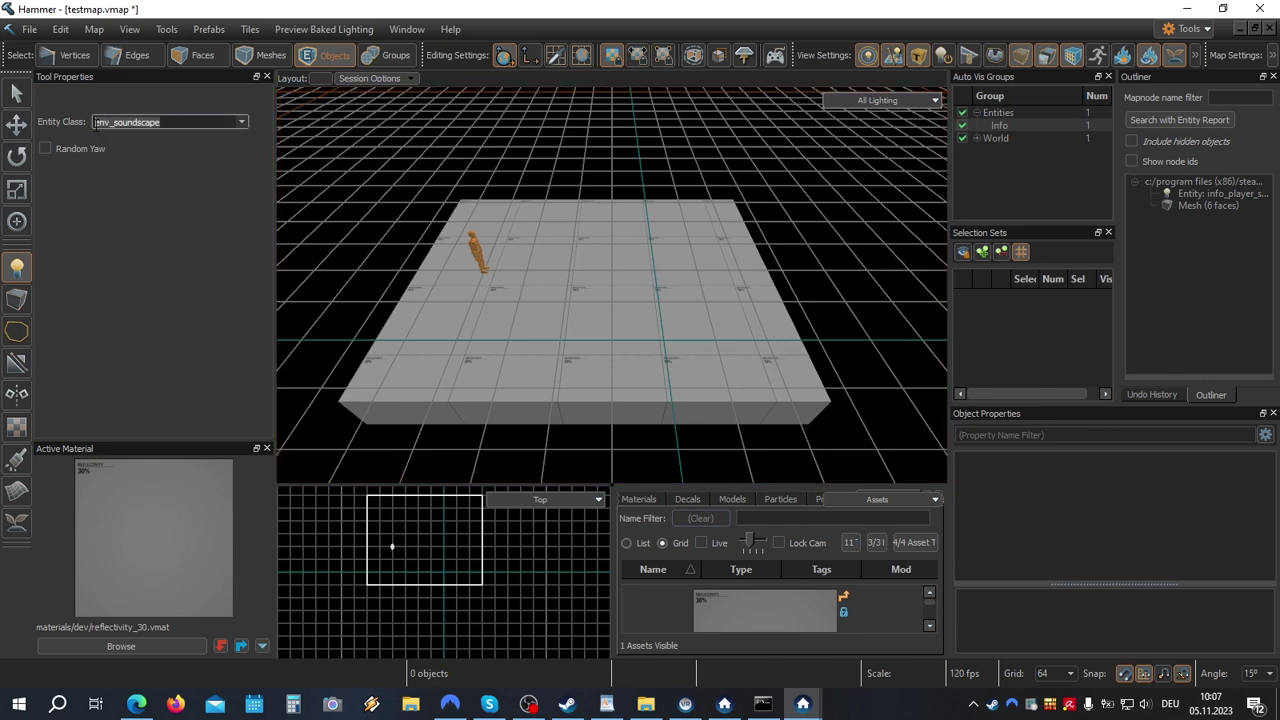
{"action": "type", "text": "point_soundevent"}
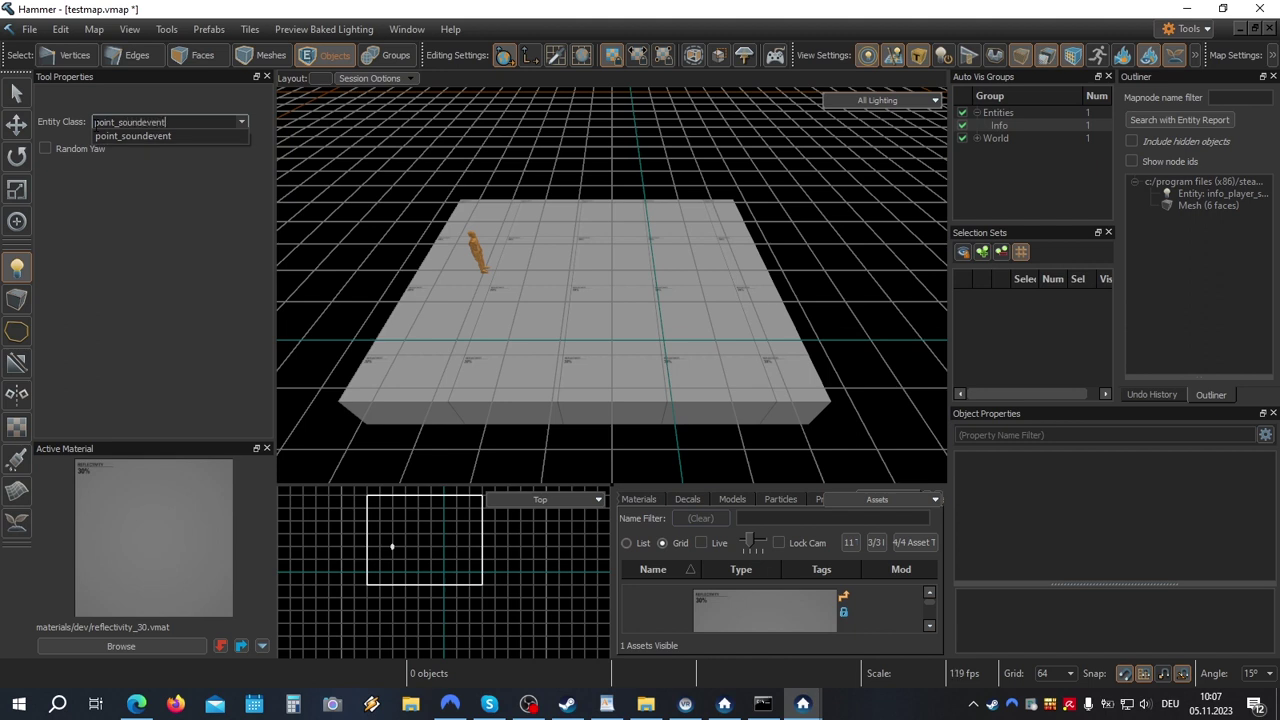
{"action": "left_click", "coordinate": [157, 134]}
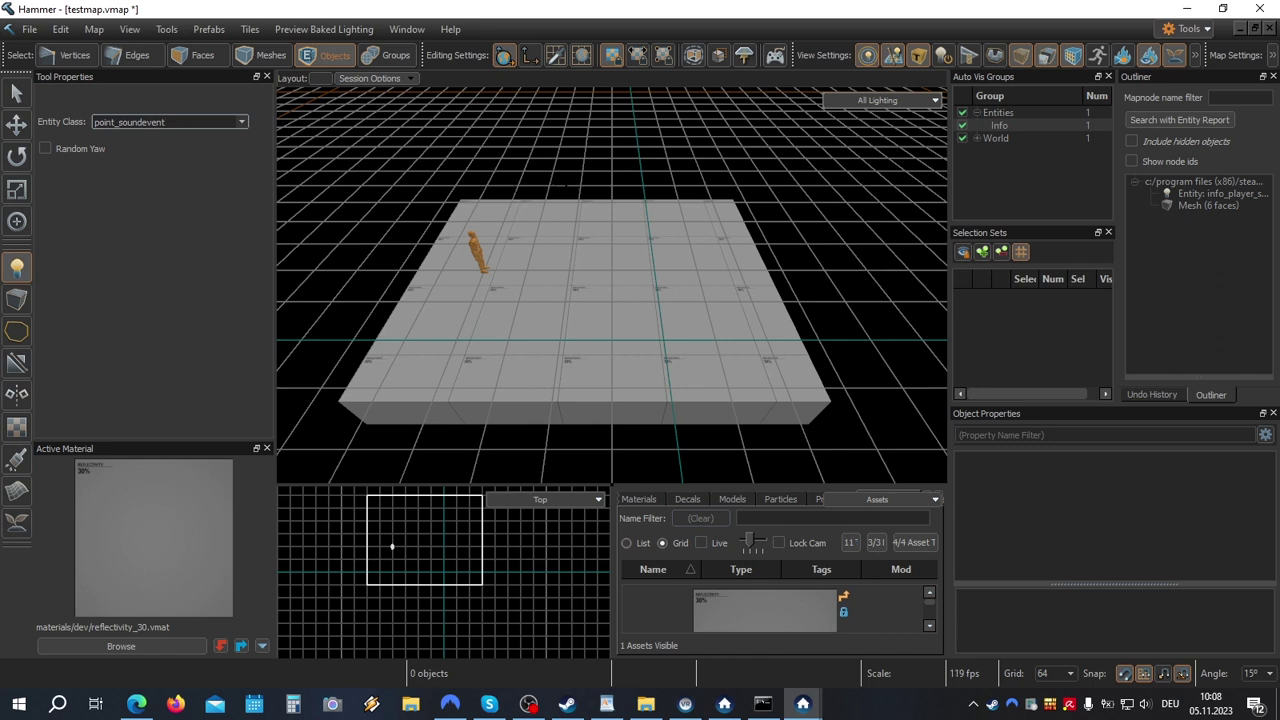
{"action": "left_click", "coordinate": [582, 171]}
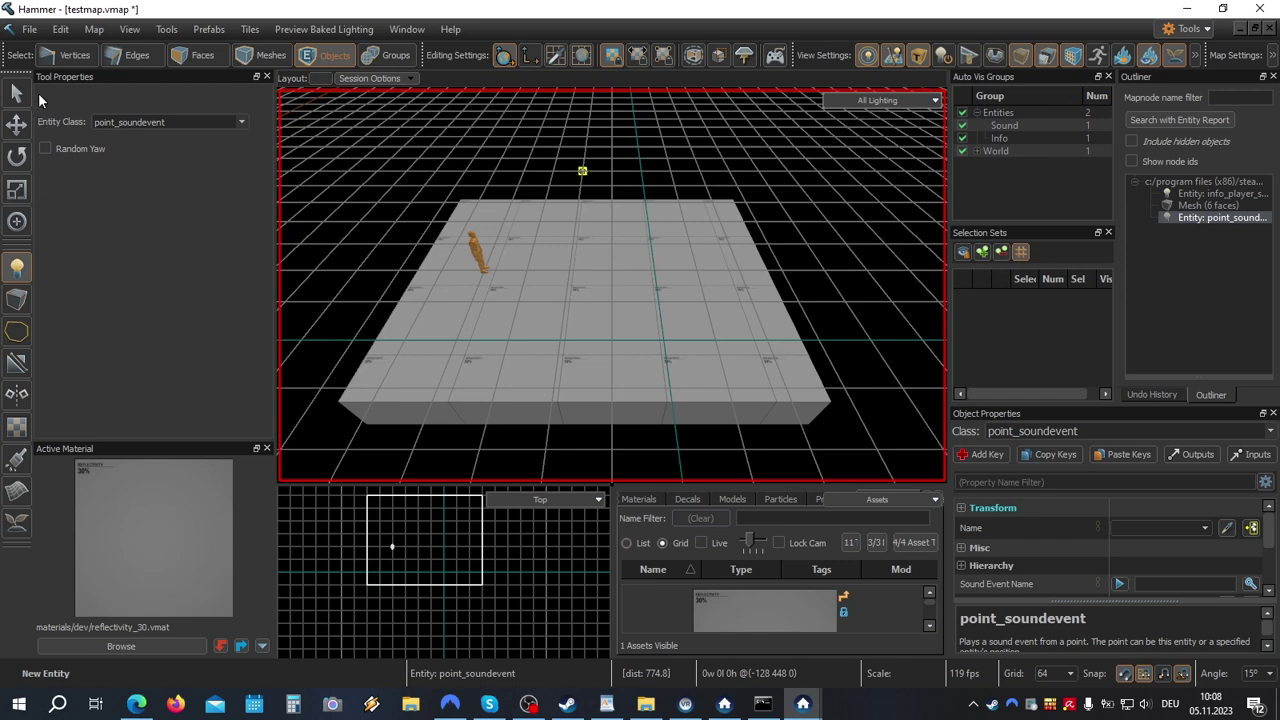
Step: Name the point_soundevent entity mysound, set its sound event name to testsound, and enable Start On Spawn
{"action": "left_click", "coordinate": [19, 96]}
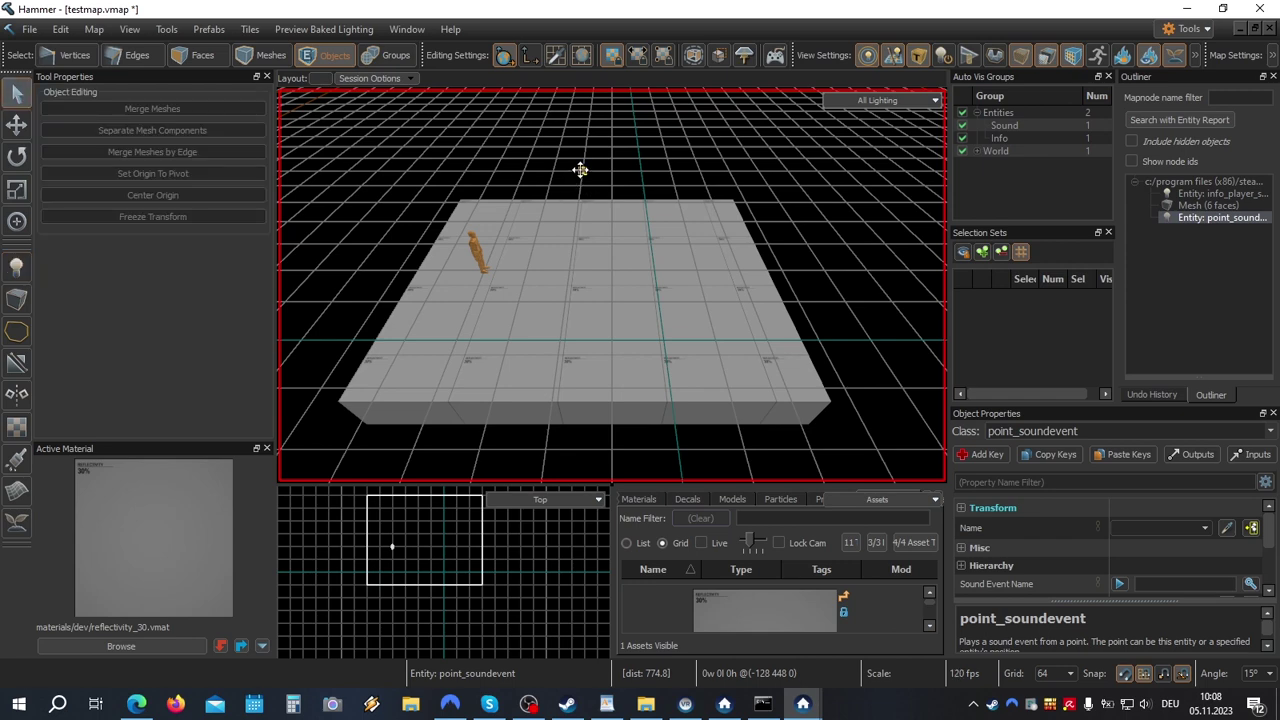
{"action": "left_click", "coordinate": [580, 170]}
{"action": "double_click", "coordinate": [580, 170]}
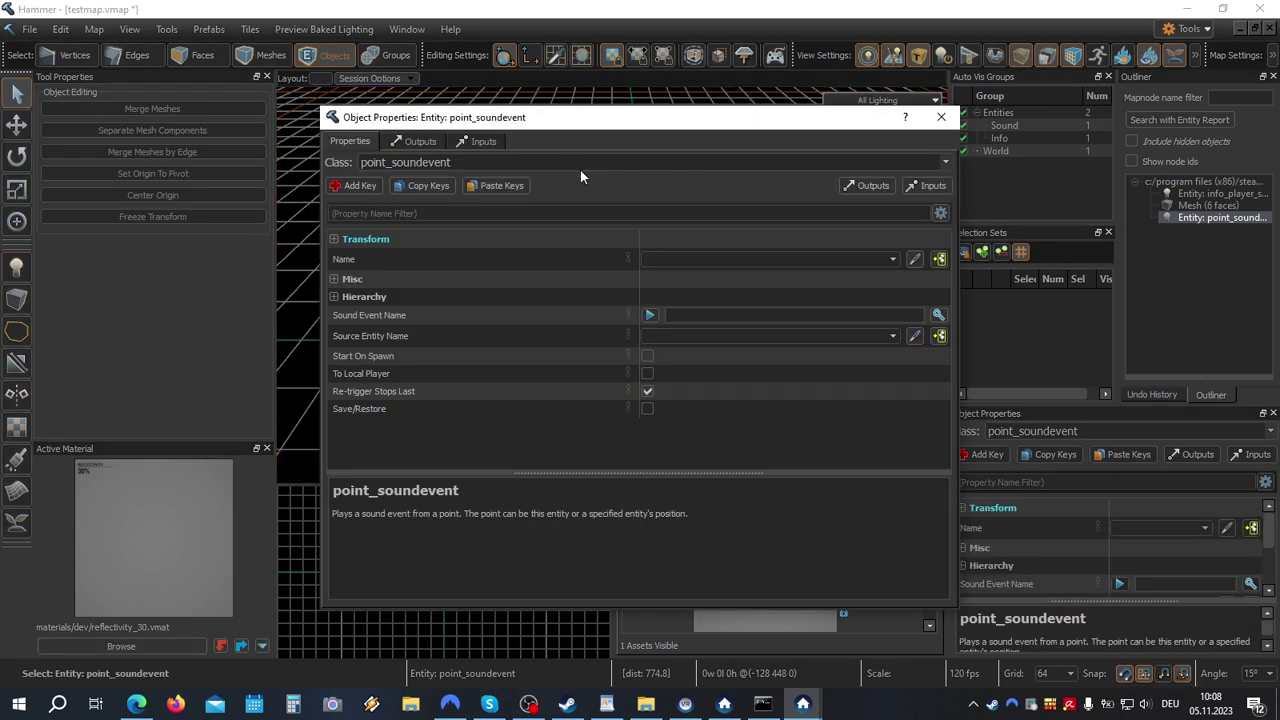
{"action": "left_click", "coordinate": [693, 259]}
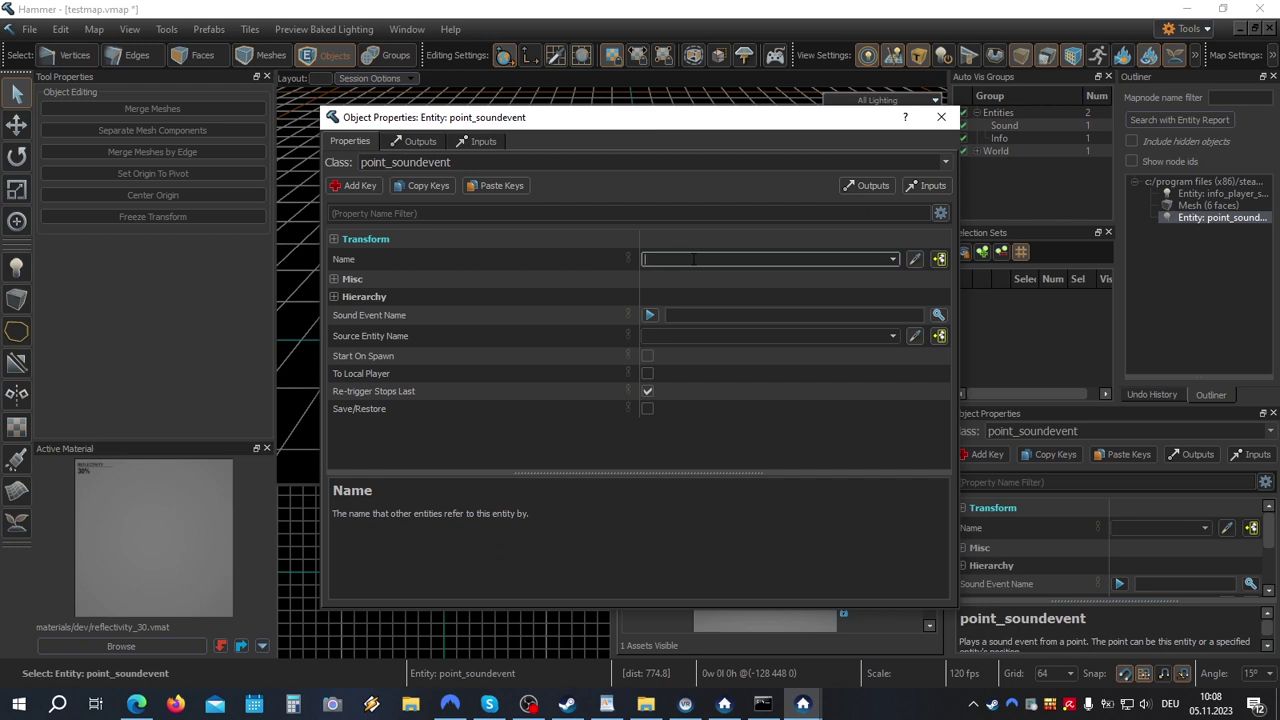
{"action": "type", "text": "snd"}
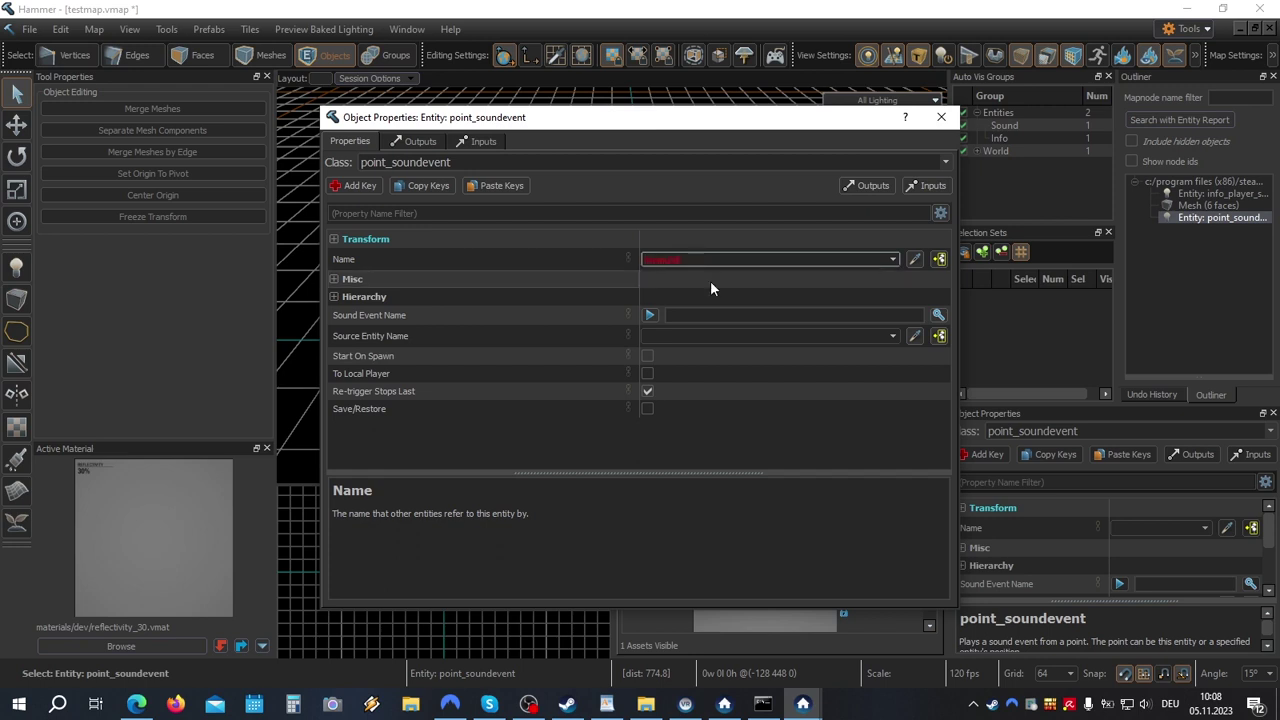
{"action": "left_click", "coordinate": [706, 314]}
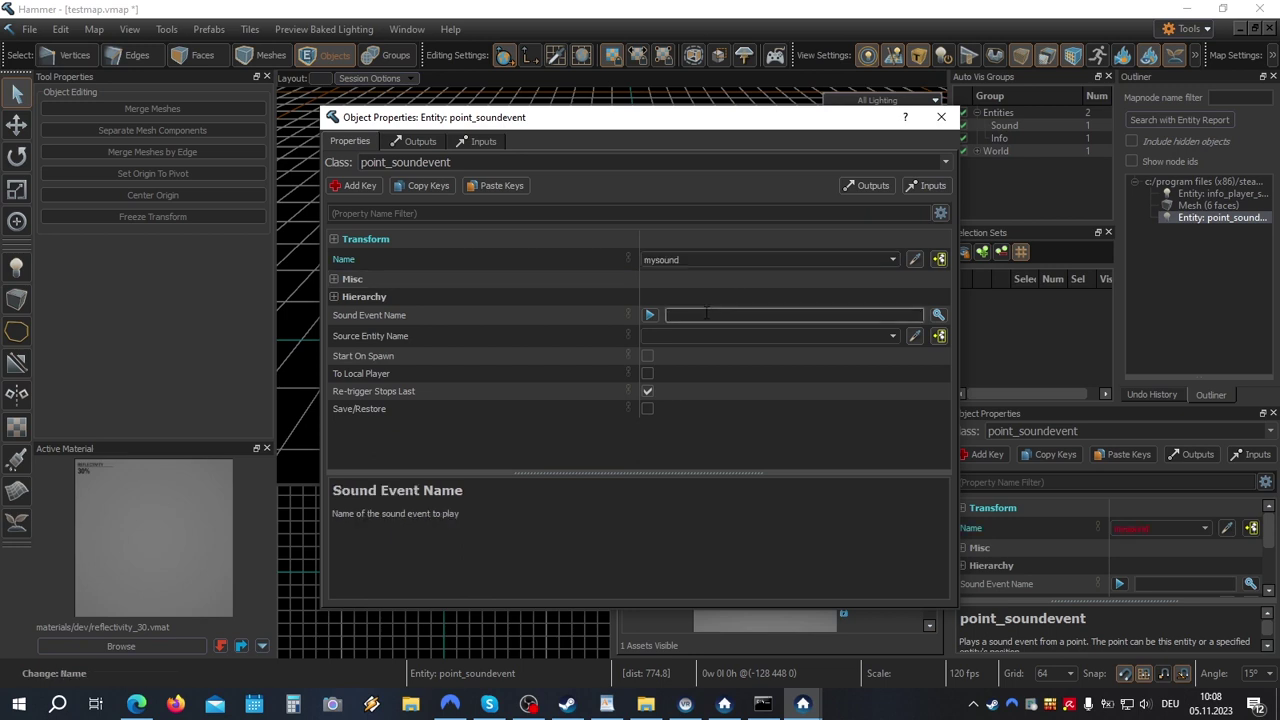
{"action": "type", "text": "testsound"}
{"action": "left_click", "coordinate": [697, 287]}
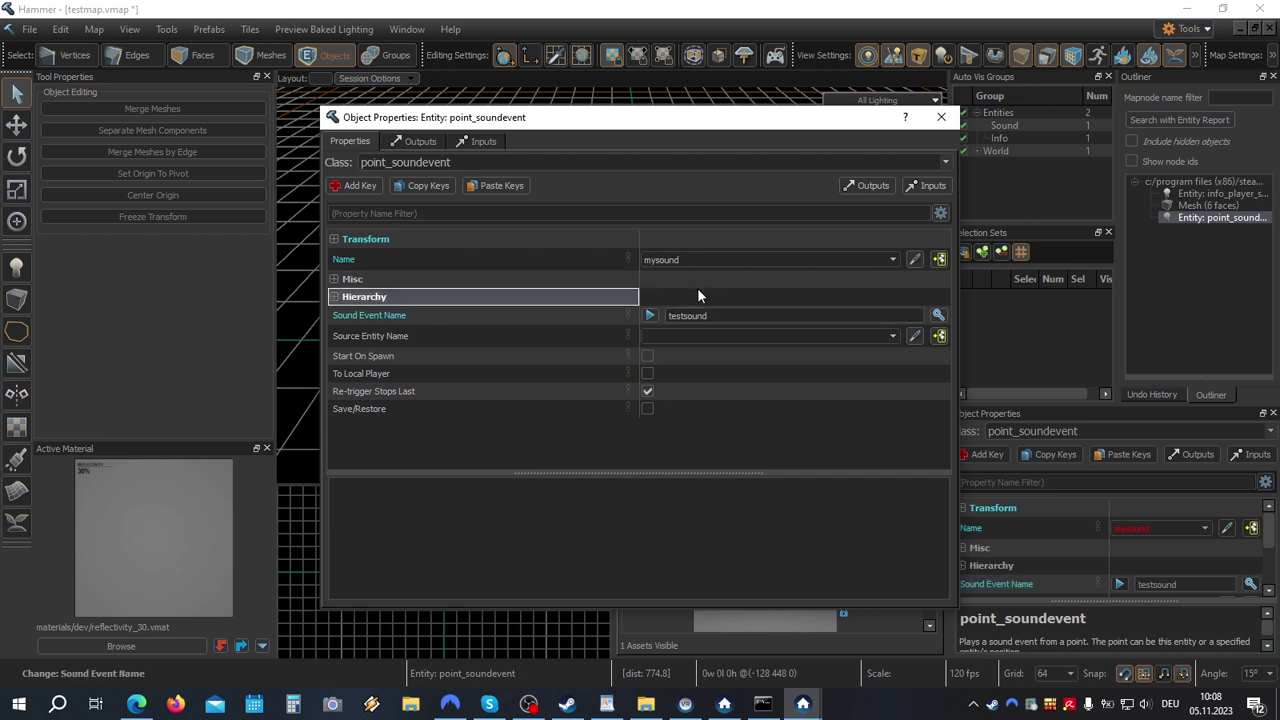
{"action": "left_click", "coordinate": [647, 356]}
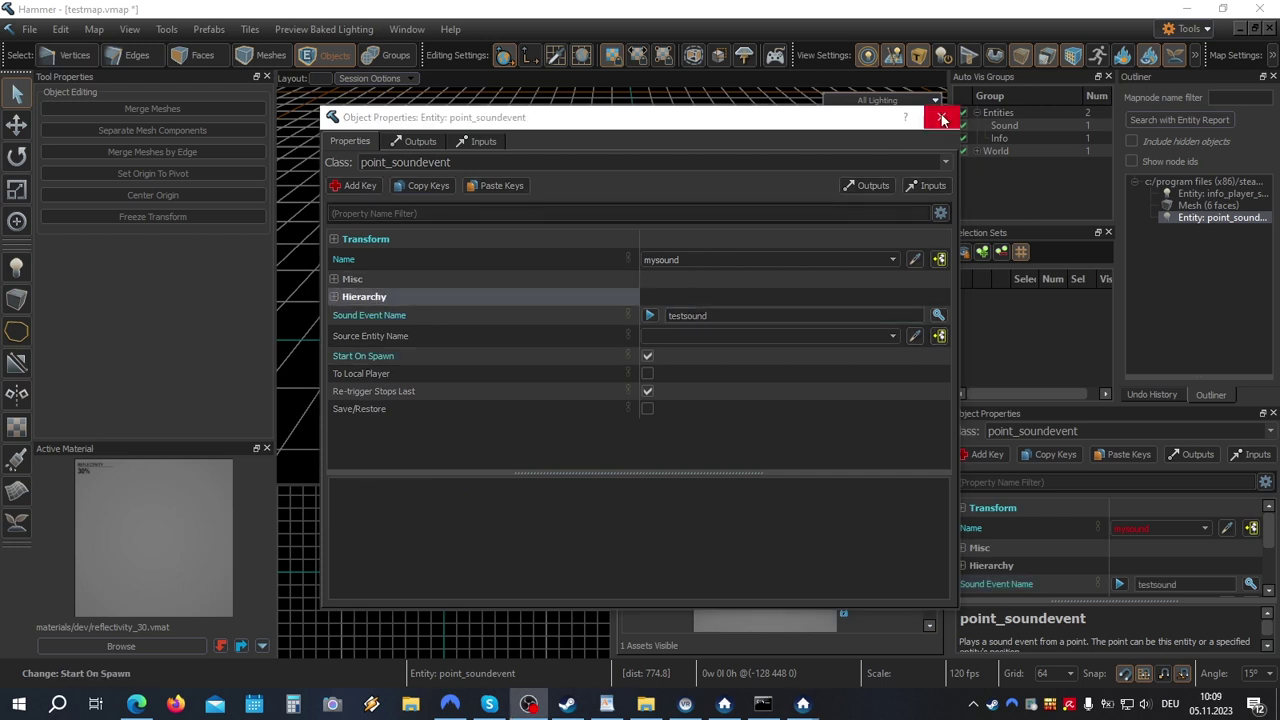
{"action": "left_click", "coordinate": [942, 119]}
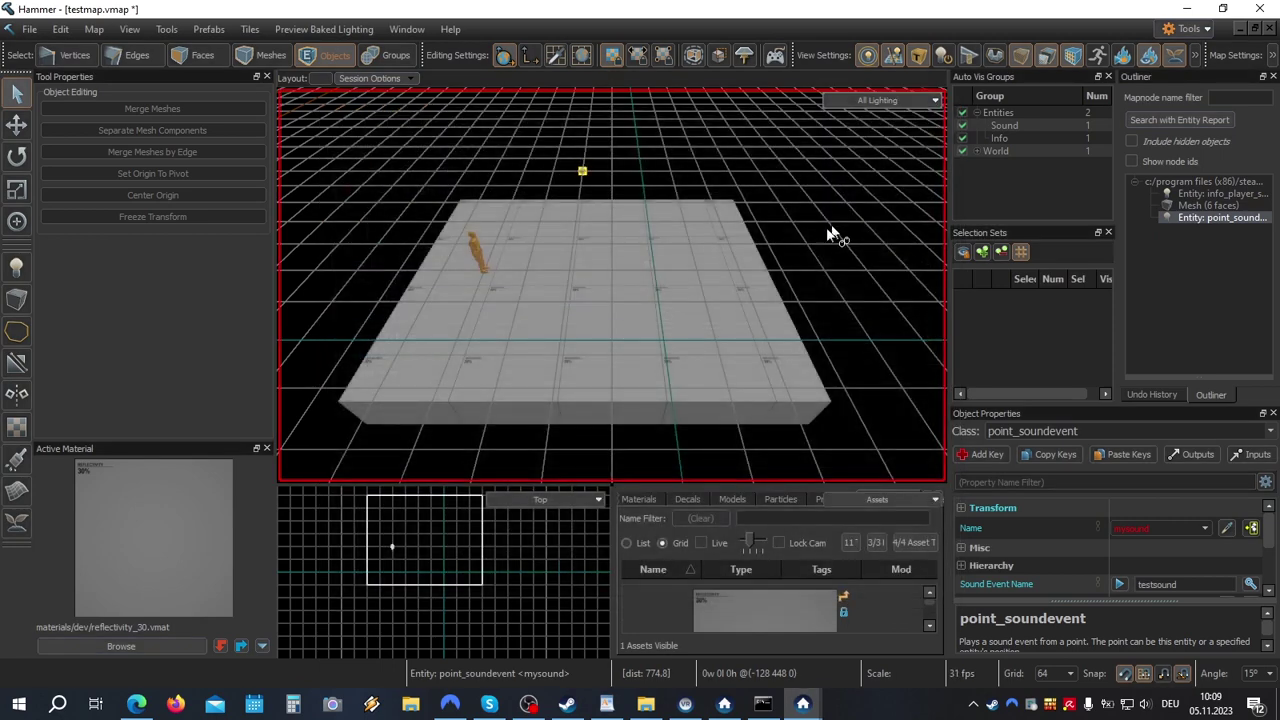
Step: Tie the floor block mesh to a trigger_multiple entity and add an OnTouching output to it
{"action": "left_click", "coordinate": [645, 308]}
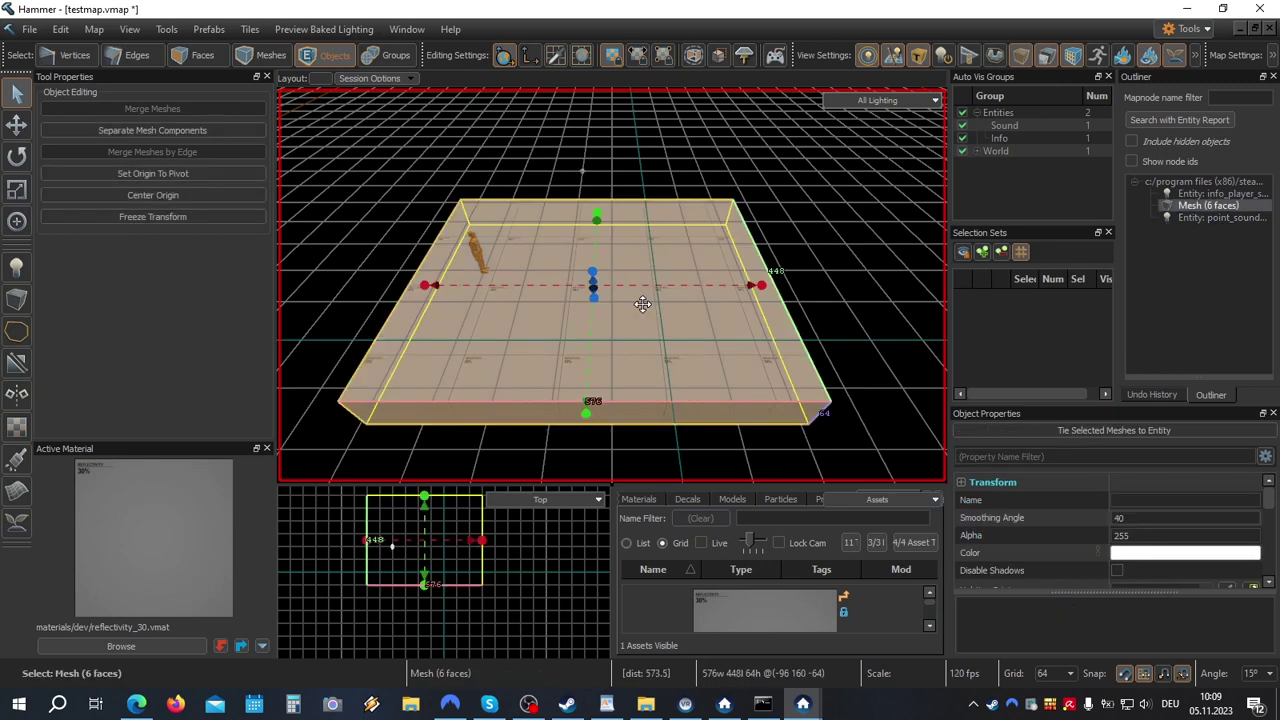
{"action": "key", "text": "ctrl+t"}
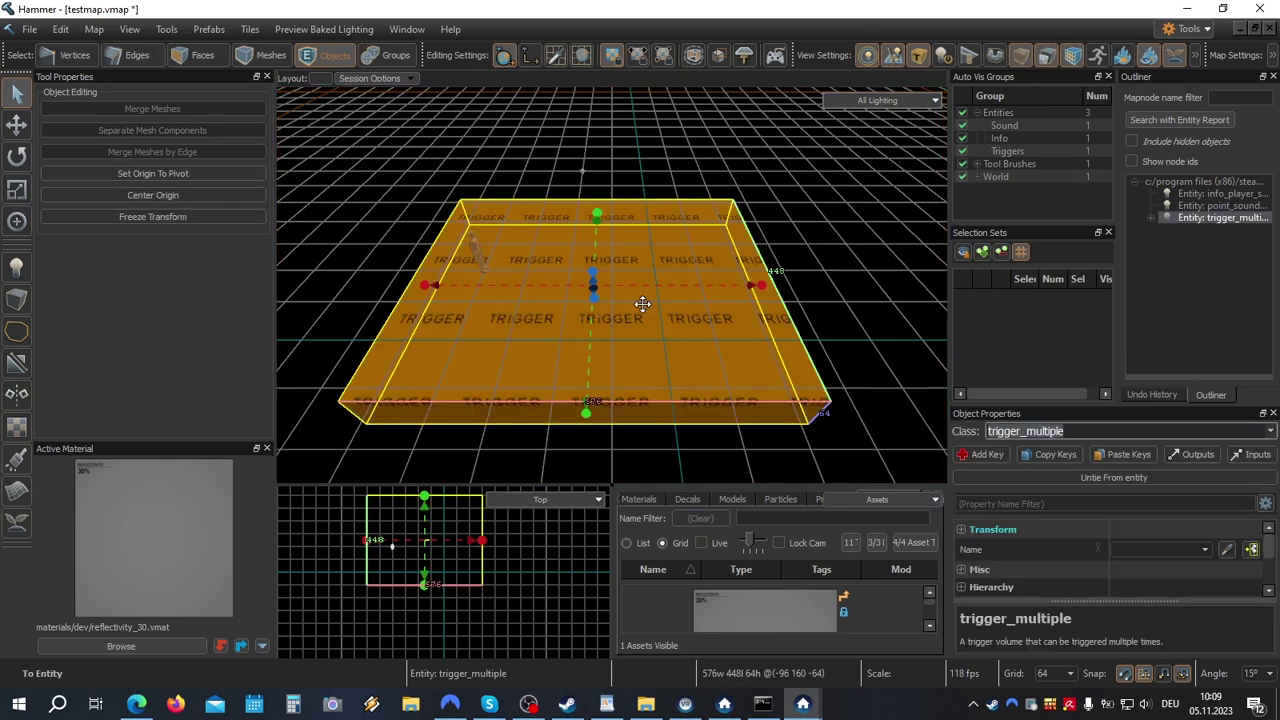
{"action": "double_click", "coordinate": [642, 303]}
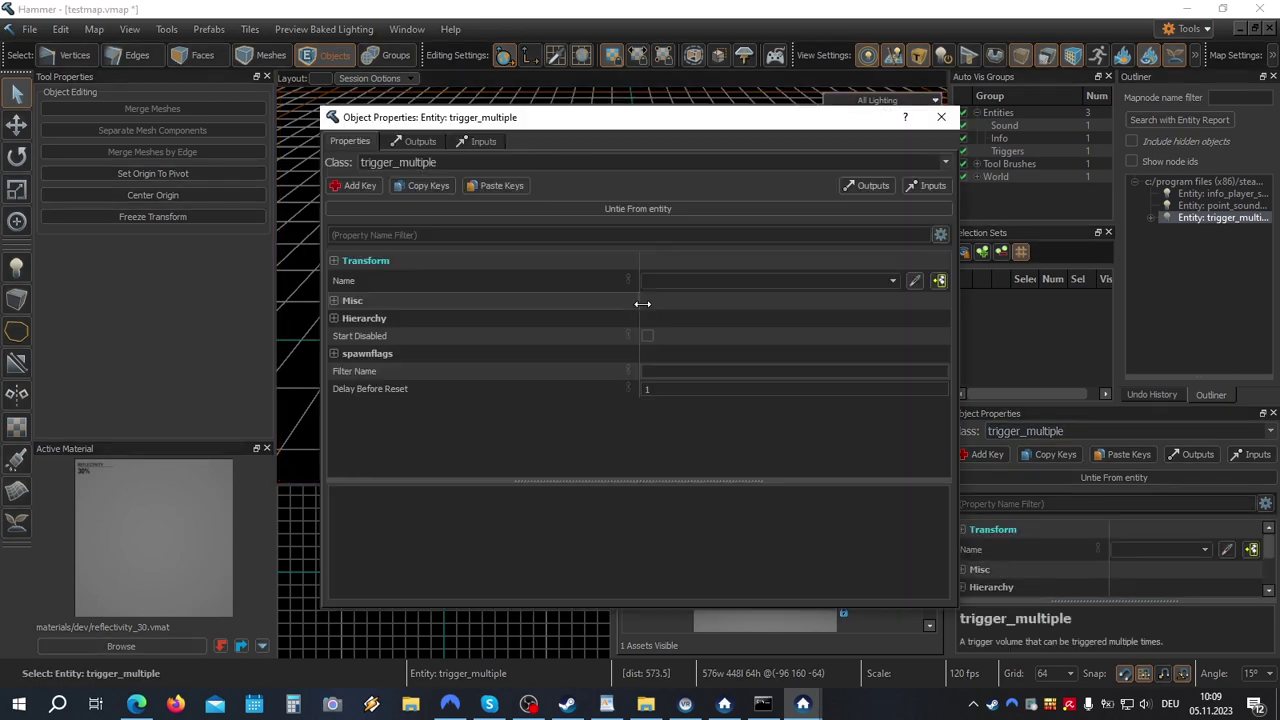
{"action": "left_click", "coordinate": [414, 141]}
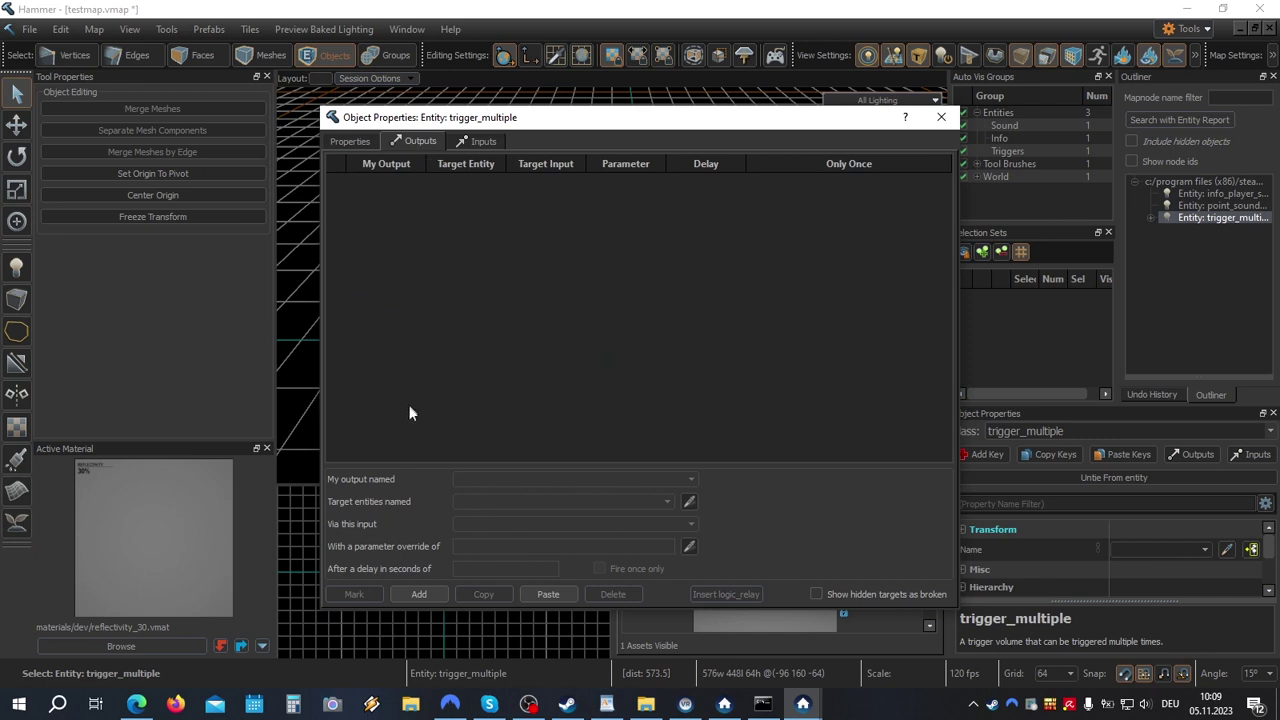
{"action": "left_click", "coordinate": [432, 596]}
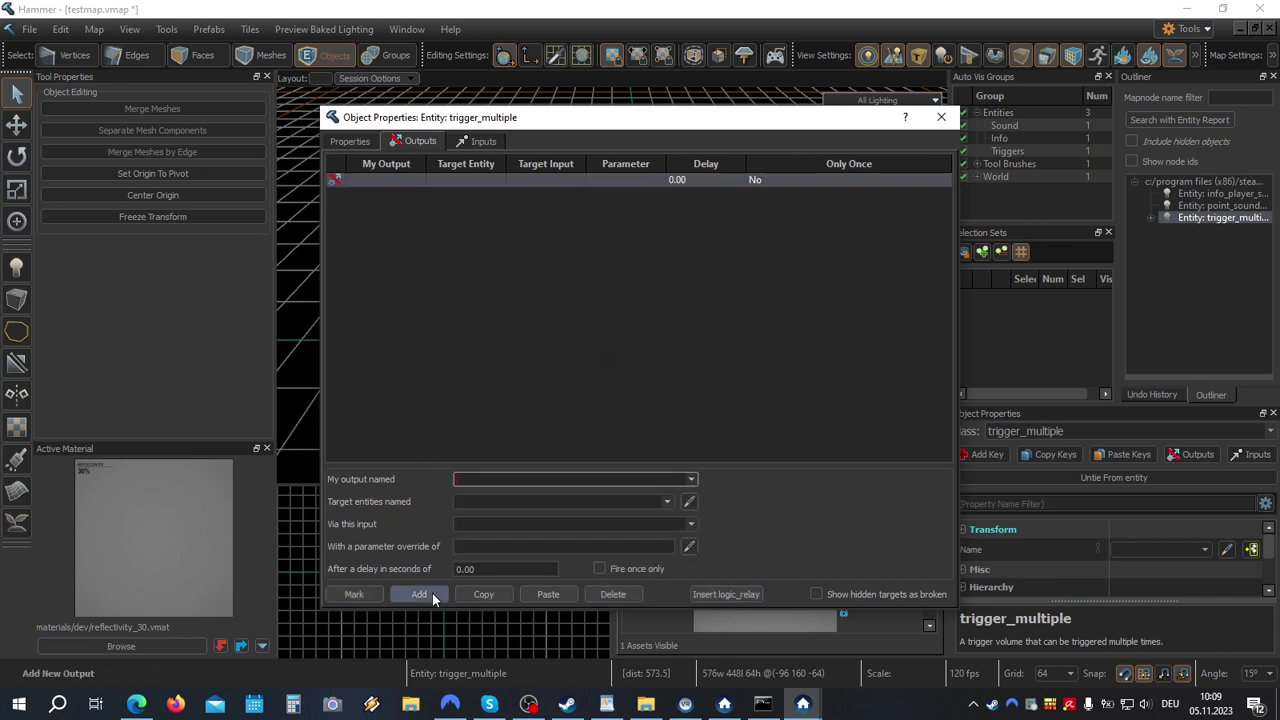
{"action": "left_click", "coordinate": [496, 480]}
{"action": "type", "text": "ont"}
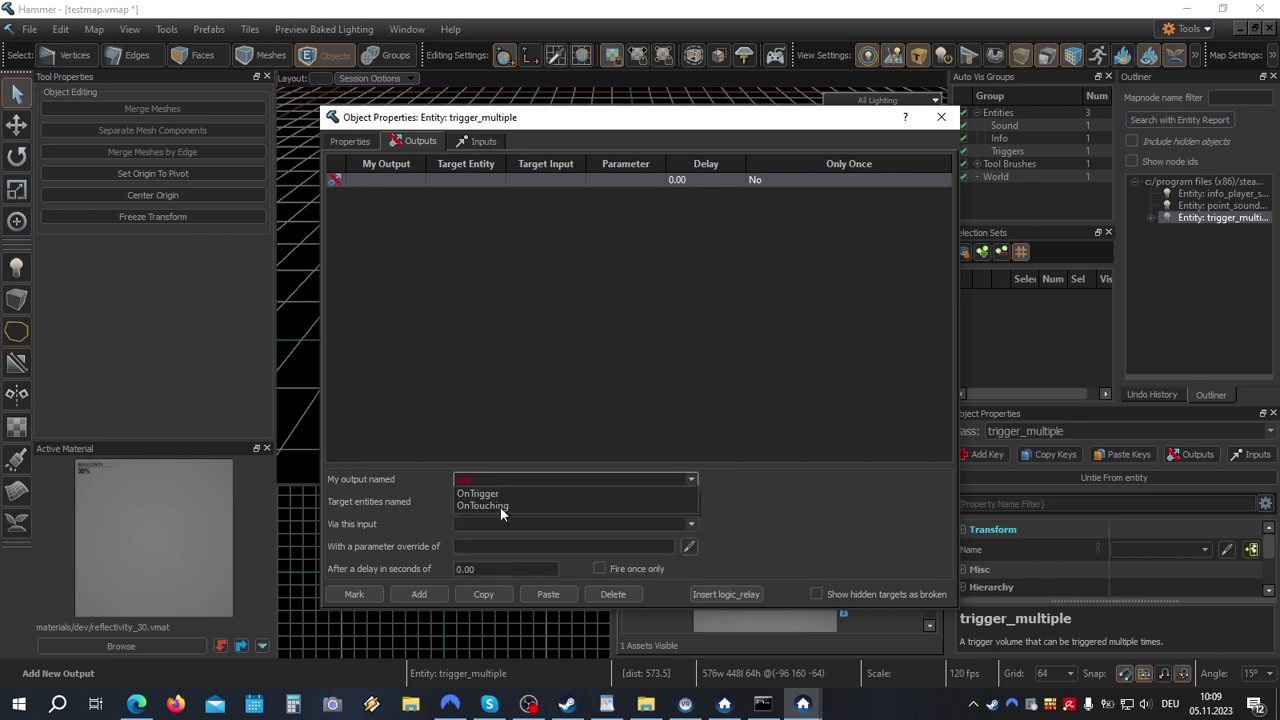
{"action": "left_click", "coordinate": [500, 506]}
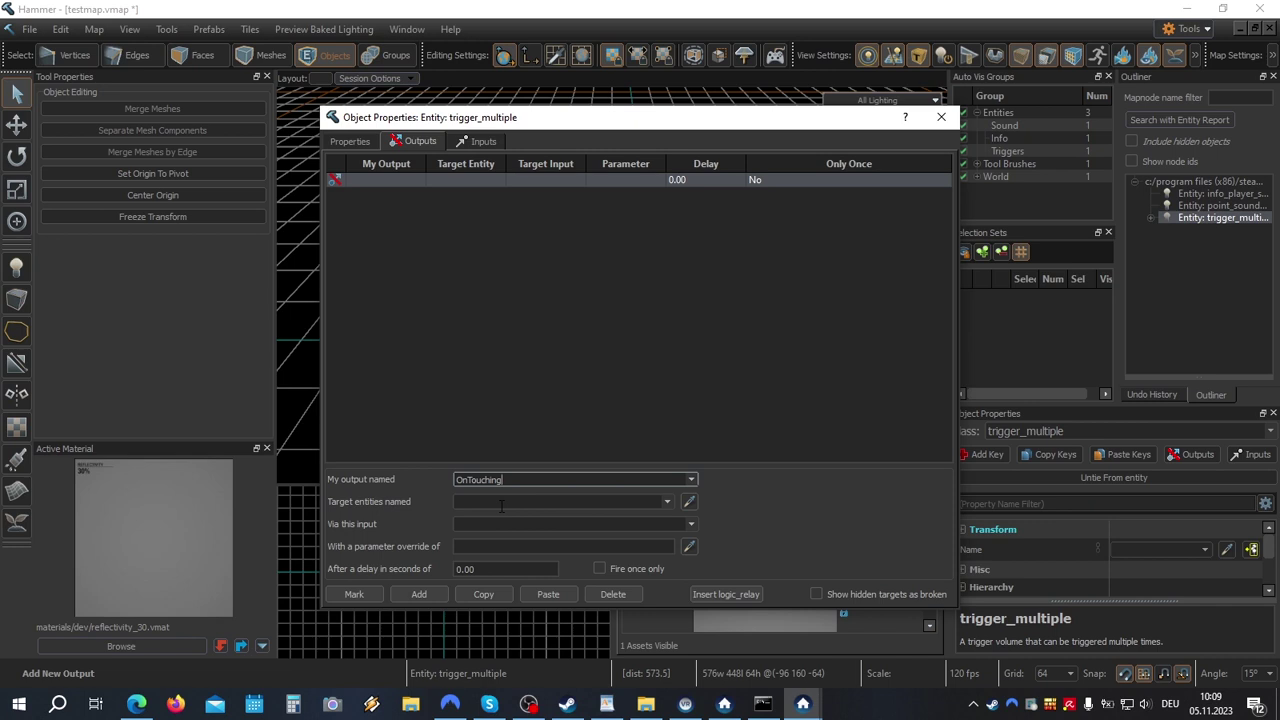
Step: Target the trigger's OnTouching output at mysound via the StartSound input, then close the entity properties
{"action": "left_click", "coordinate": [501, 506]}
{"action": "type", "text": "so"}
{"action": "type", "text": "sound"}
{"action": "left_click", "coordinate": [524, 523]}
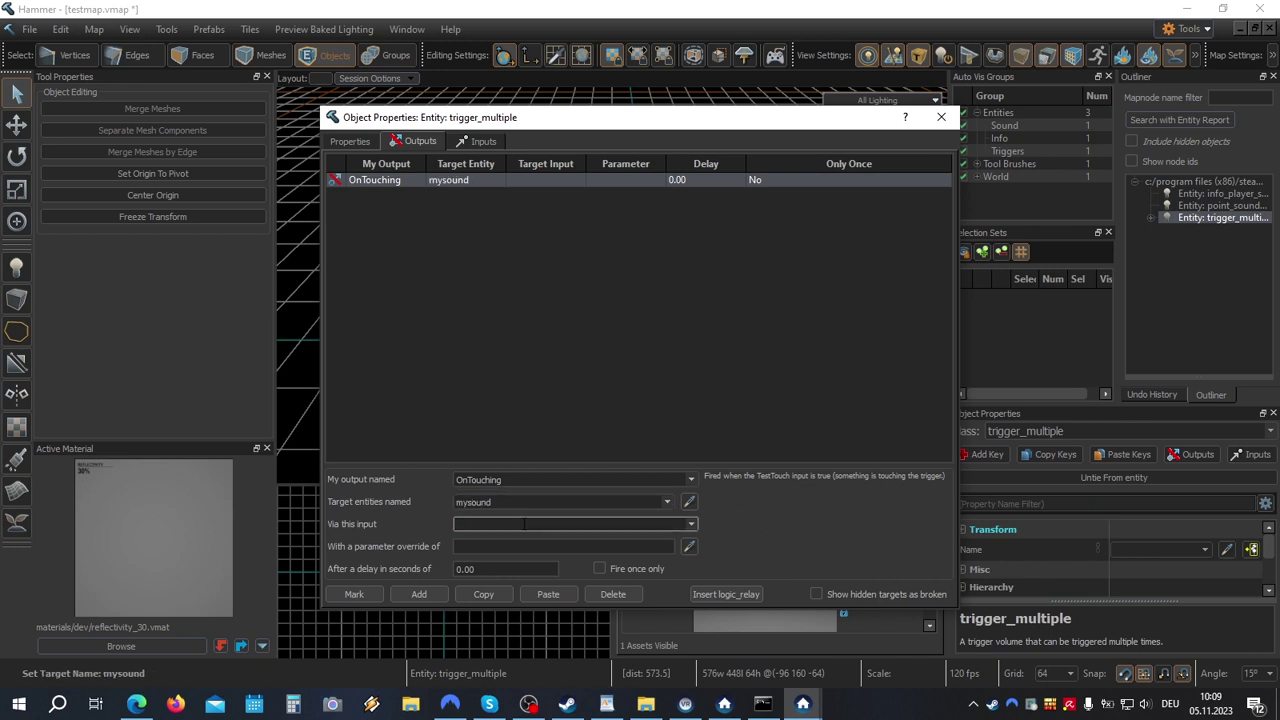
{"action": "type", "text": "start"}
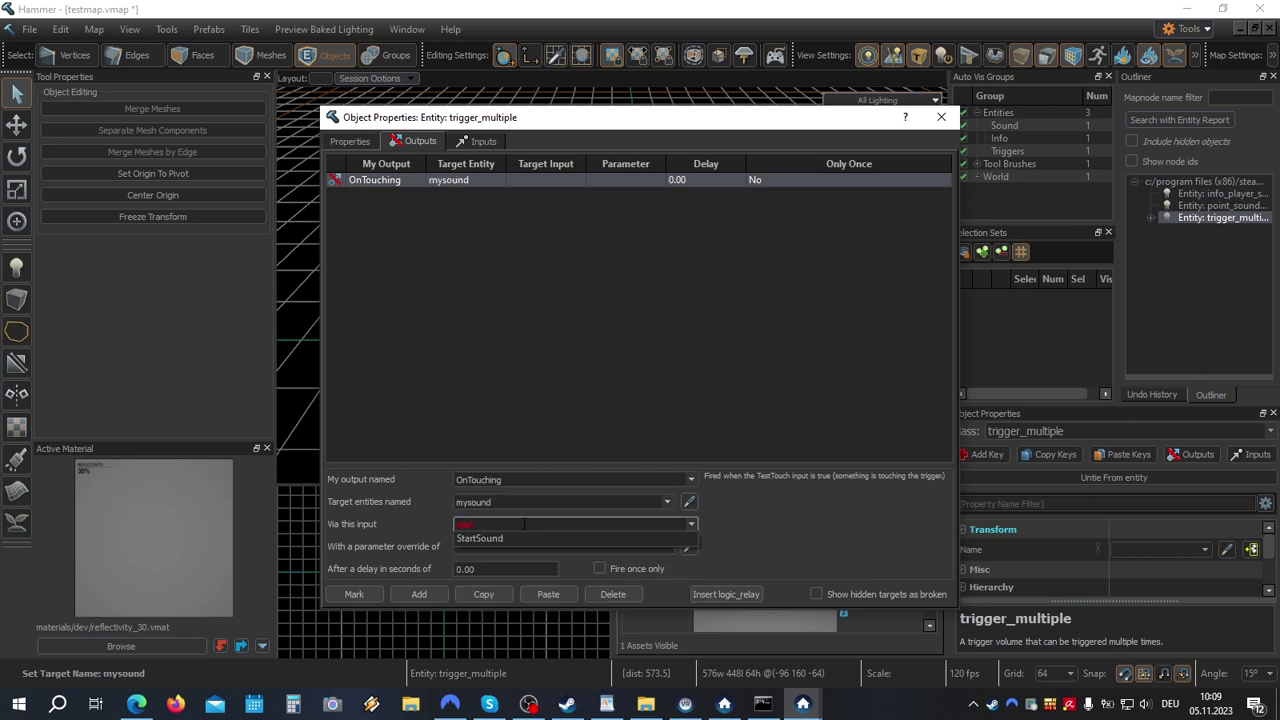
{"action": "left_click", "coordinate": [518, 538]}
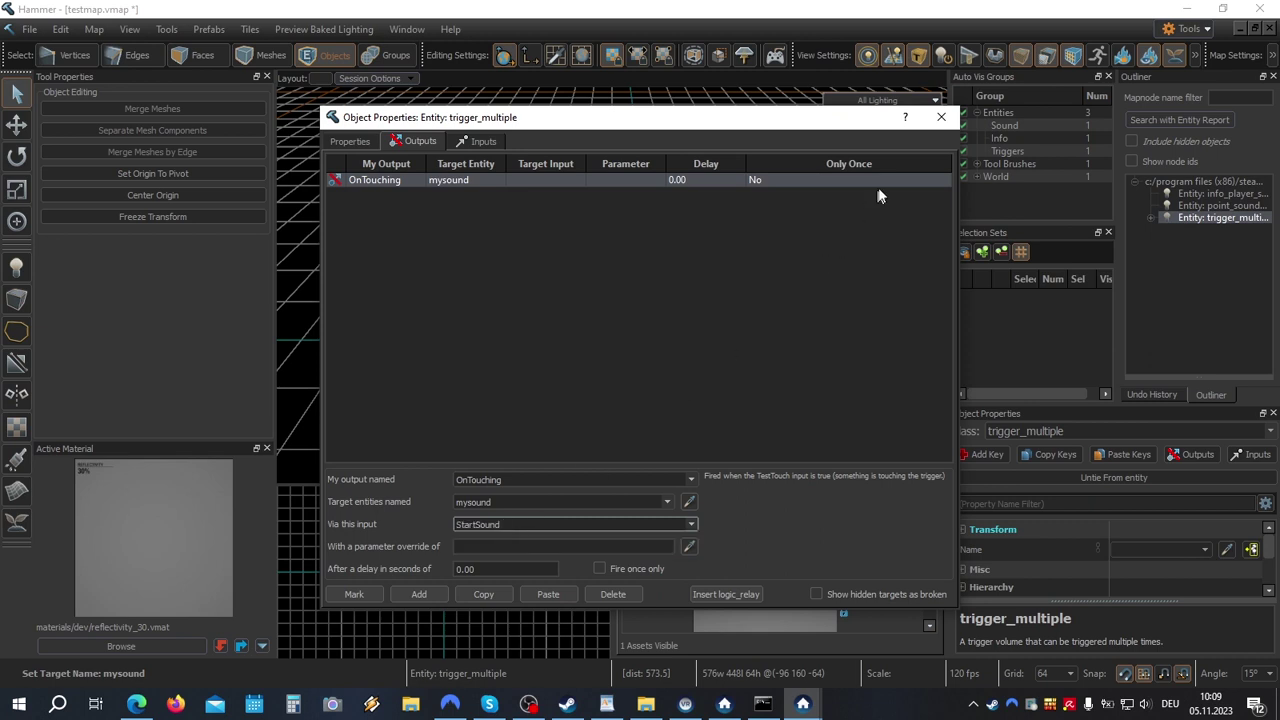
{"action": "left_click", "coordinate": [941, 117]}
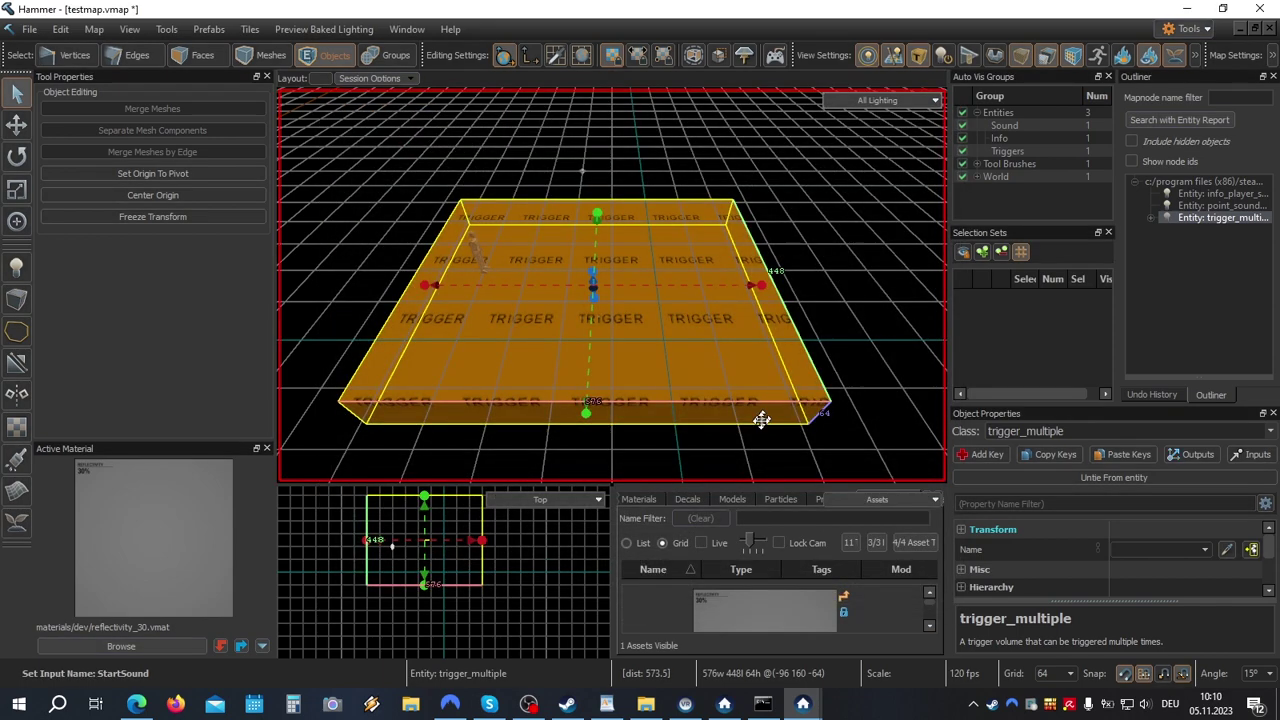
Step: Switch to File Explorer and browse from the scripts folder to content/steamtours_addons/test under steamvr_environments
{"action": "mouse_move", "coordinate": [645, 708]}
{"action": "left_click", "coordinate": [644, 642]}
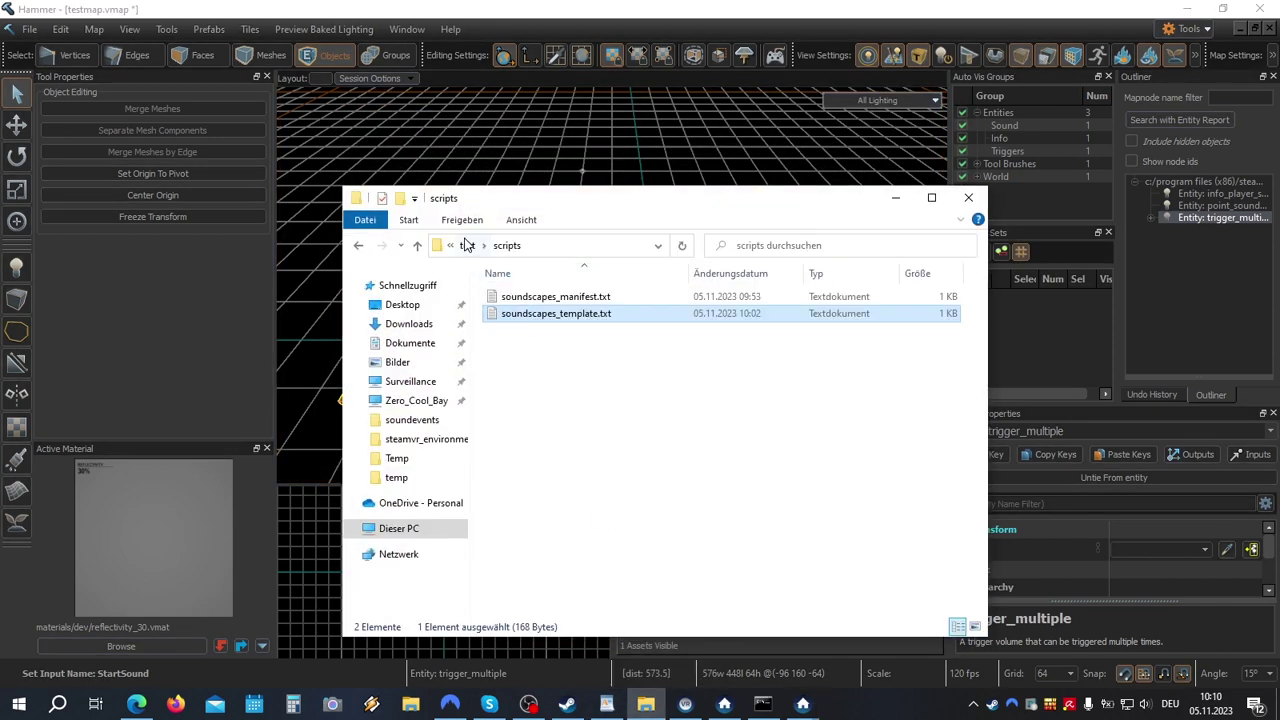
{"action": "left_click", "coordinate": [466, 245]}
{"action": "left_click", "coordinate": [470, 245]}
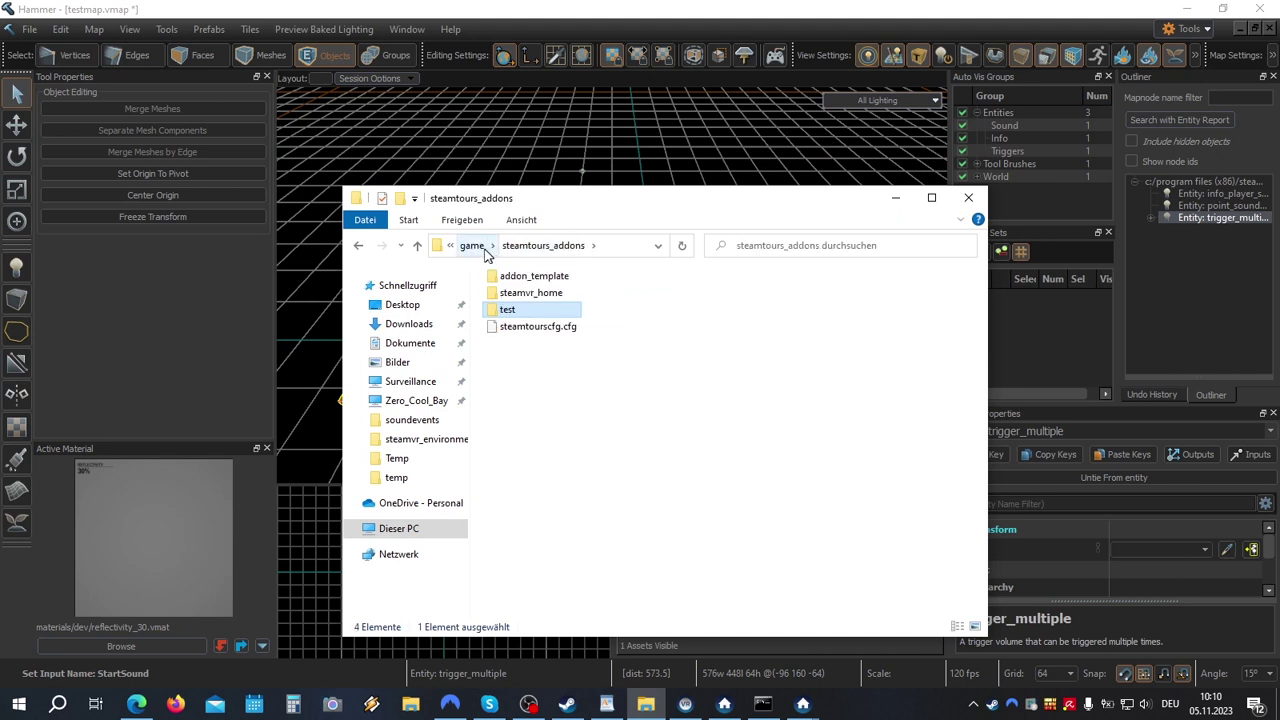
{"action": "left_click", "coordinate": [468, 246]}
{"action": "left_click", "coordinate": [506, 246]}
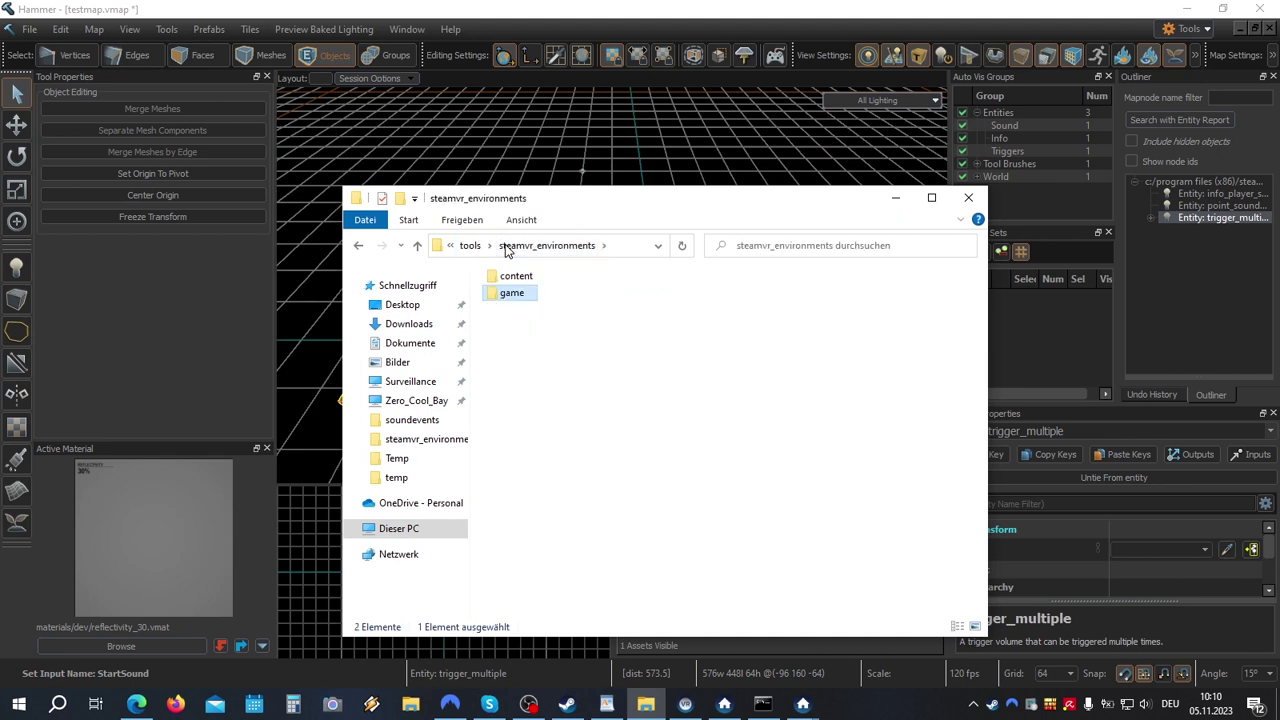
{"action": "double_click", "coordinate": [518, 277]}
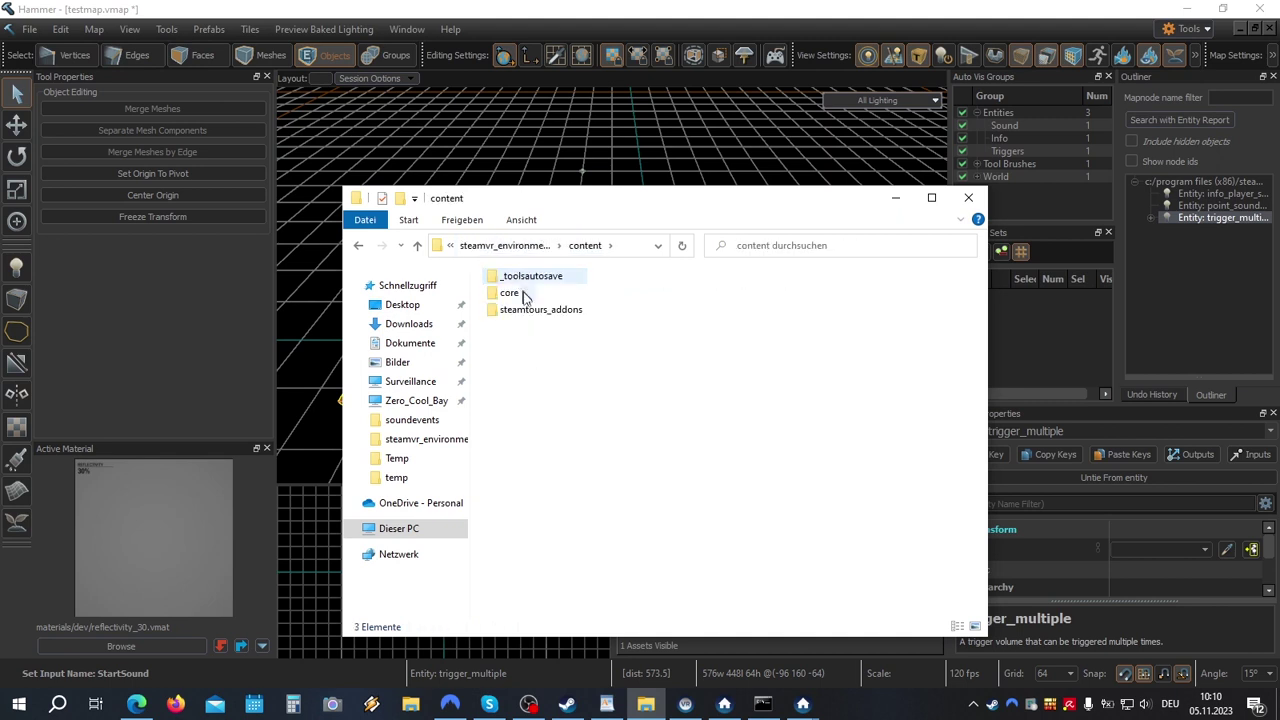
{"action": "double_click", "coordinate": [530, 311]}
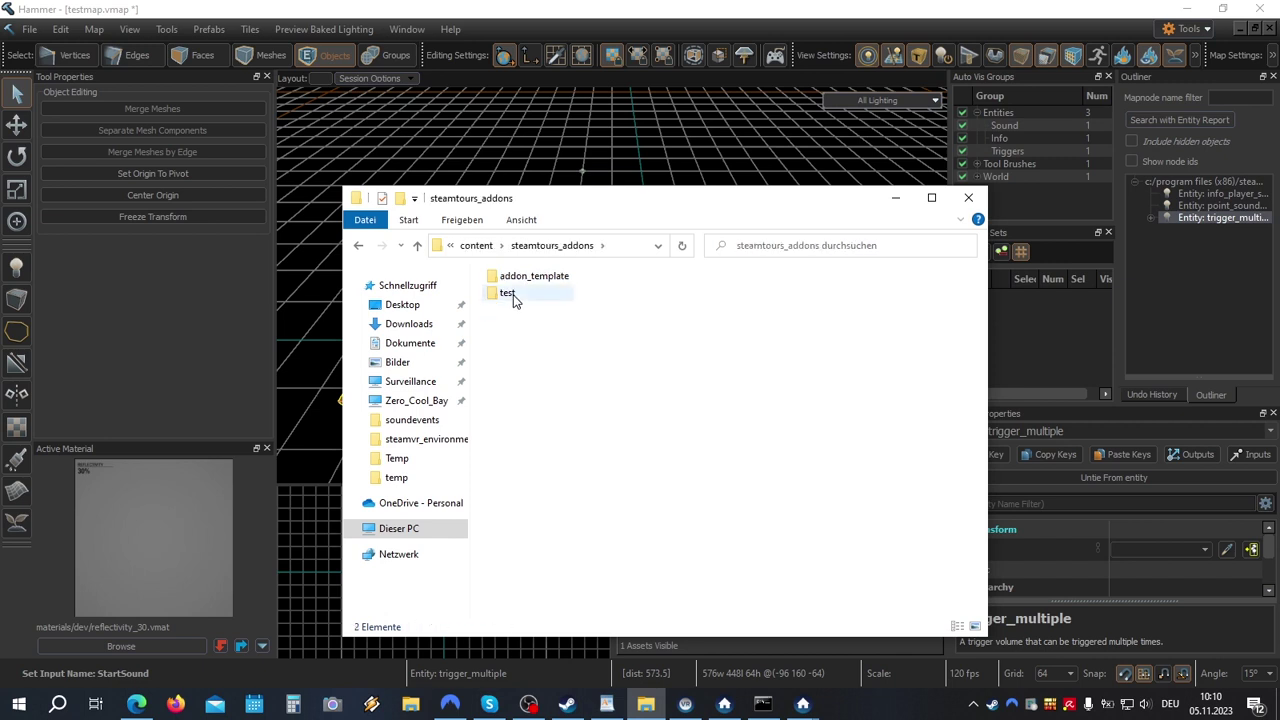
{"action": "double_click", "coordinate": [510, 294]}
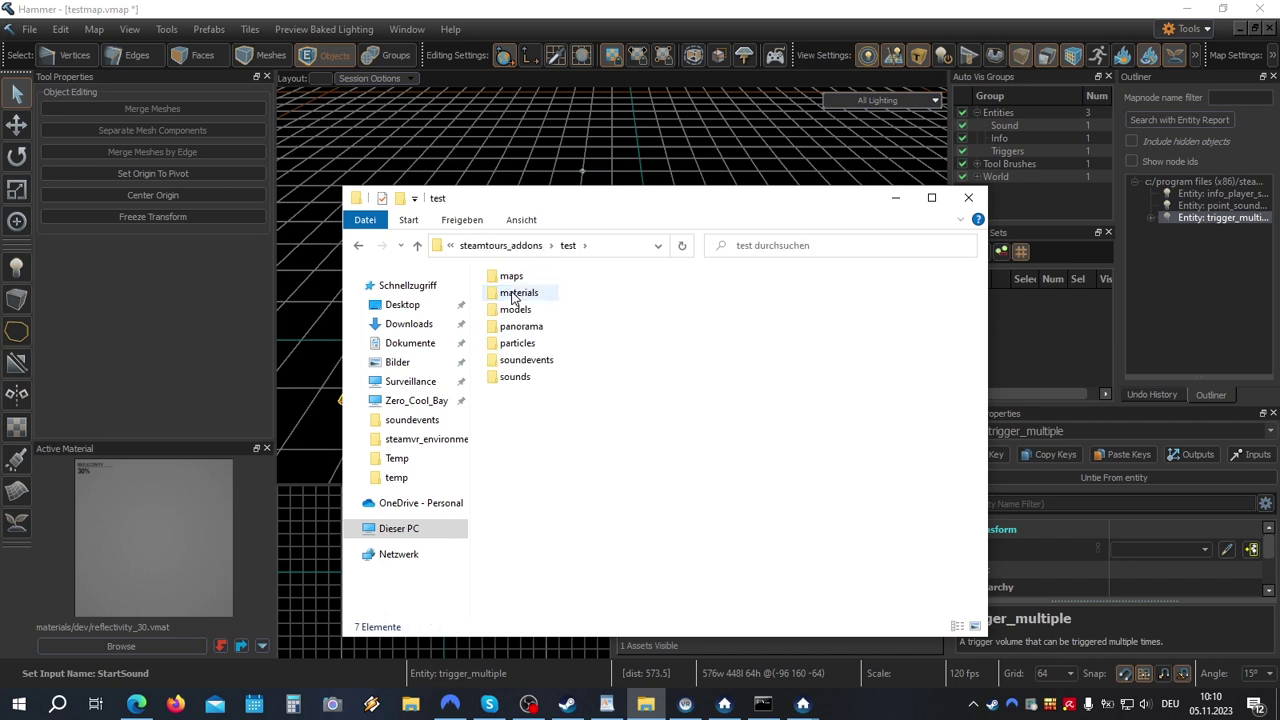
Step: Open soundevents_addon.vsndevts from the addon's soundevents folder in WordPad
{"action": "left_click", "coordinate": [546, 365]}
{"action": "double_click", "coordinate": [546, 362]}
{"action": "left_click", "coordinate": [549, 276]}
{"action": "double_click", "coordinate": [549, 275]}
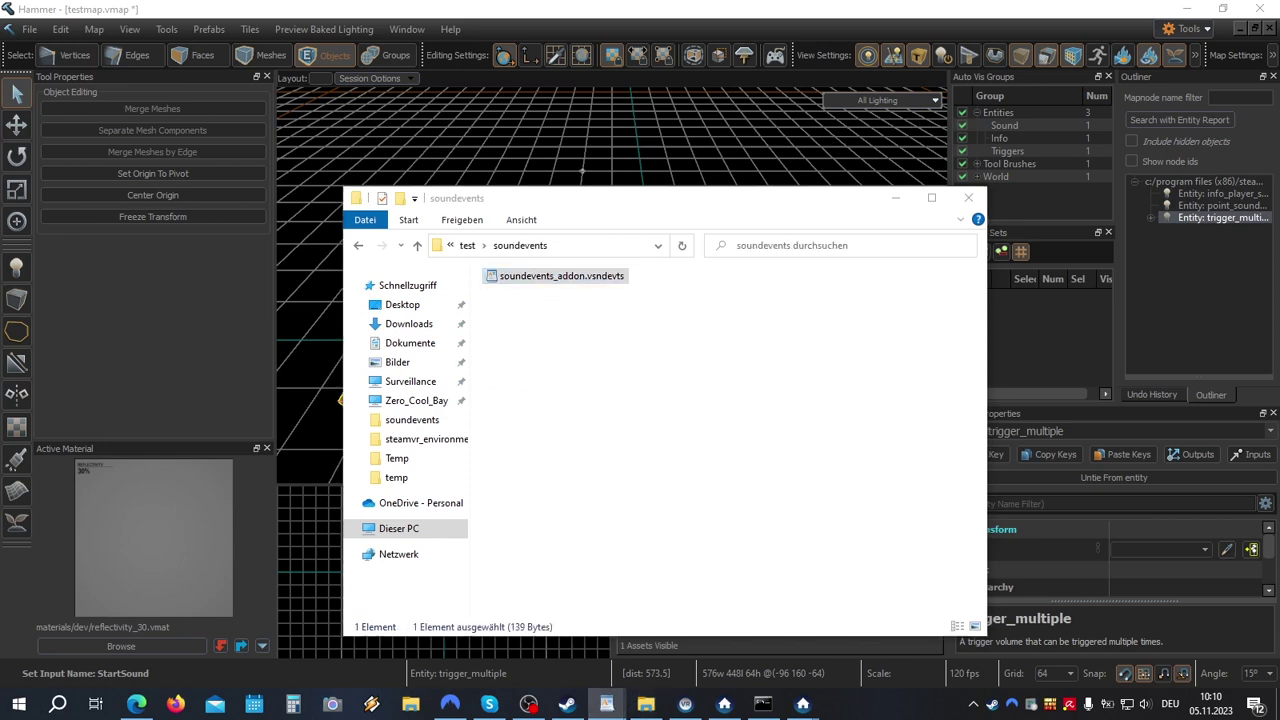
{"action": "left_click_drag", "start_coordinate": [629, 171], "coordinate": [737, 113]}
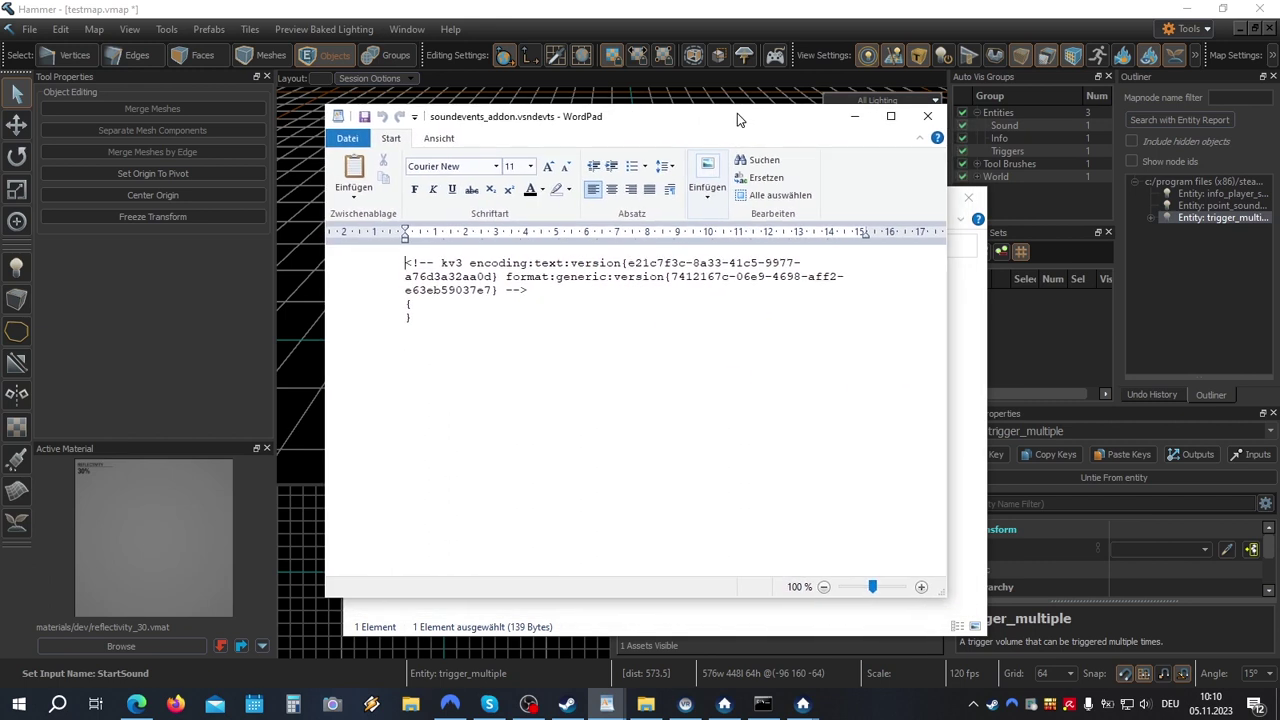
Step: Start a testsound block inside the braces with type "destinations.simple_2d" and volume 0.5
{"action": "key", "text": "Return"}
{"action": "type", "text": "testsound =  {"}
{"action": "key", "text": "Return"}
{"action": "type", "text": "type = \"destinations.simple_2d\""}
{"action": "key", "text": "Return"}
{"action": "type", "text": "volume = 0.5"}
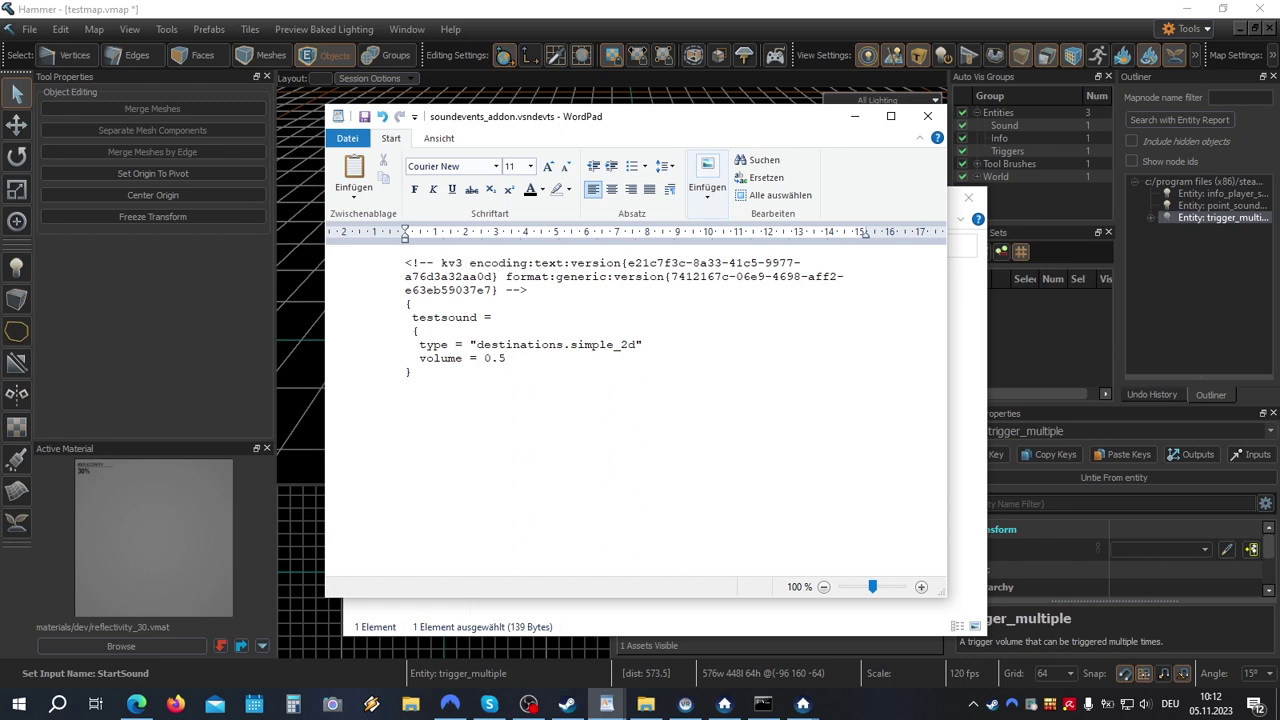
Step: Complete the testsound block with pitch 0.9, delay 0.1, use_hrtf 0.0, vsnd_files "sounds/sound01loop.vsnd" and a closing brace
{"action": "key", "text": "Return"}
{"action": "type", "text": "pitch = 0.9"}
{"action": "key", "text": "Return"}
{"action": "type", "text": "delay = 0.1"}
{"action": "key", "text": "Return"}
{"action": "type", "text": "use_hrtf = 0.0"}
{"action": "key", "text": "Return"}
{"action": "type", "text": "vsnd_files = \"sounds/soundloop.vsnd\""}
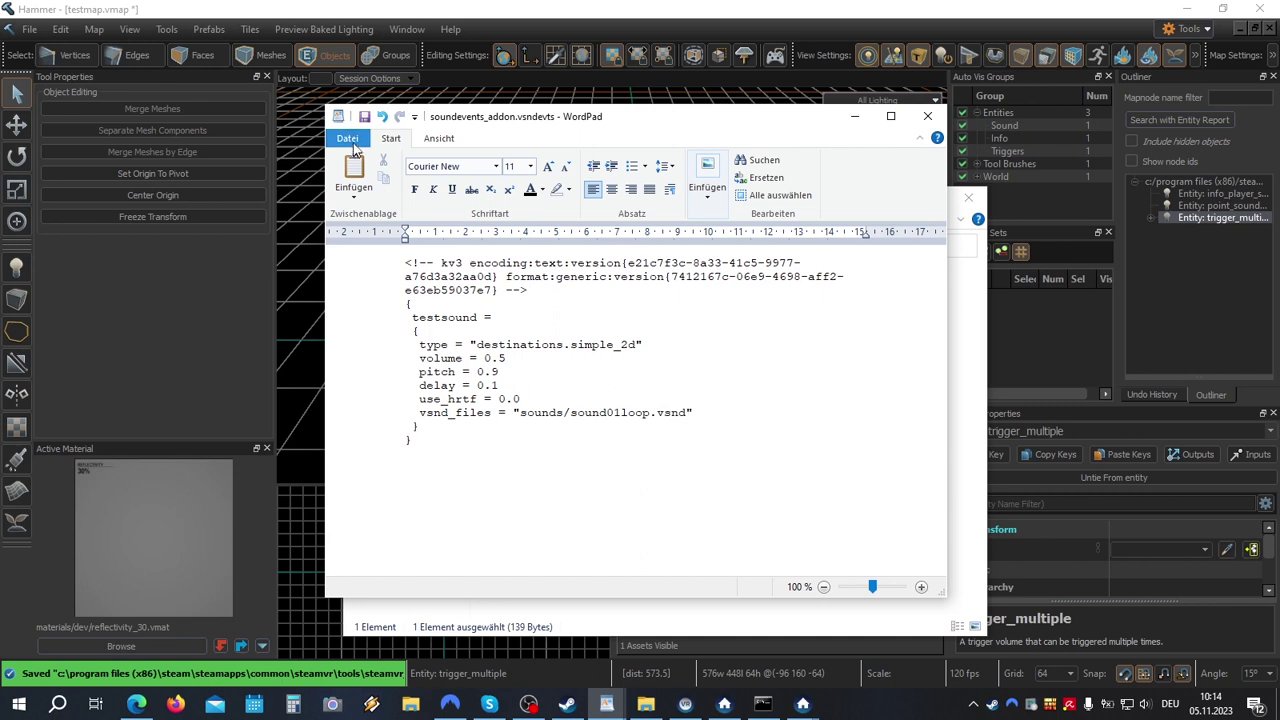
Step: Save soundevents_addon.vsndevts and close WordPad
{"action": "left_click", "coordinate": [347, 138]}
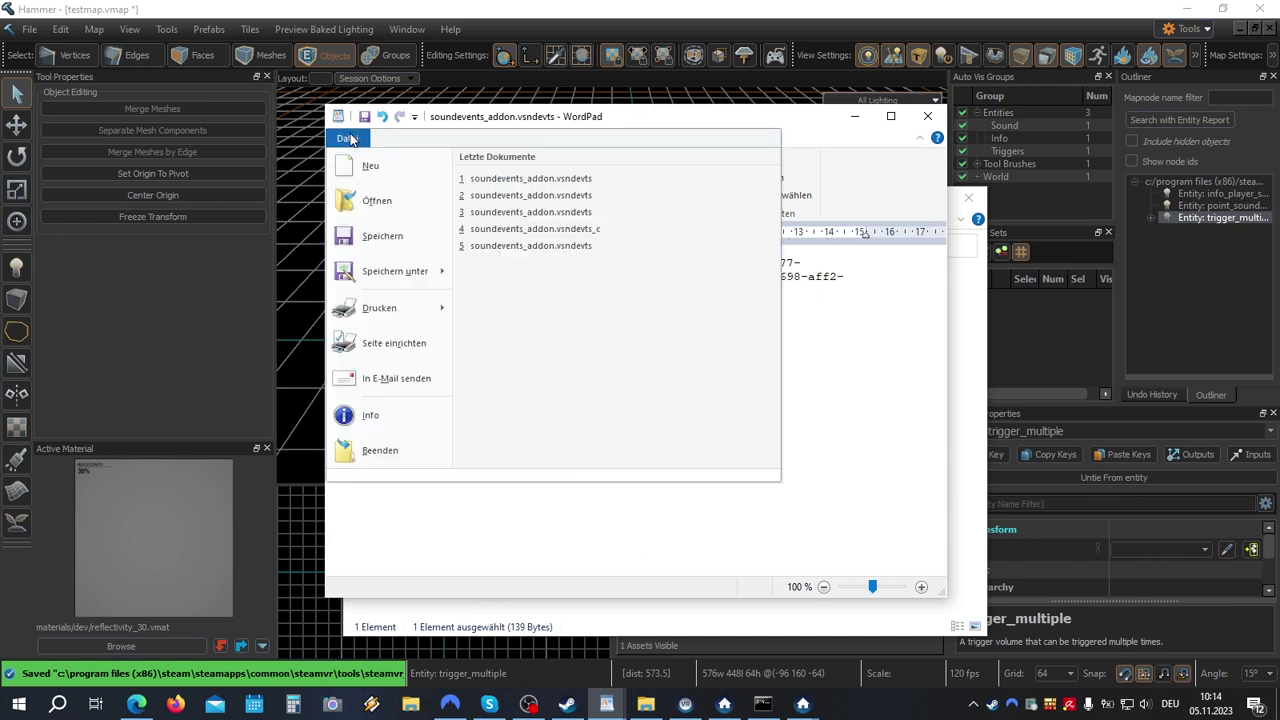
{"action": "left_click", "coordinate": [390, 245]}
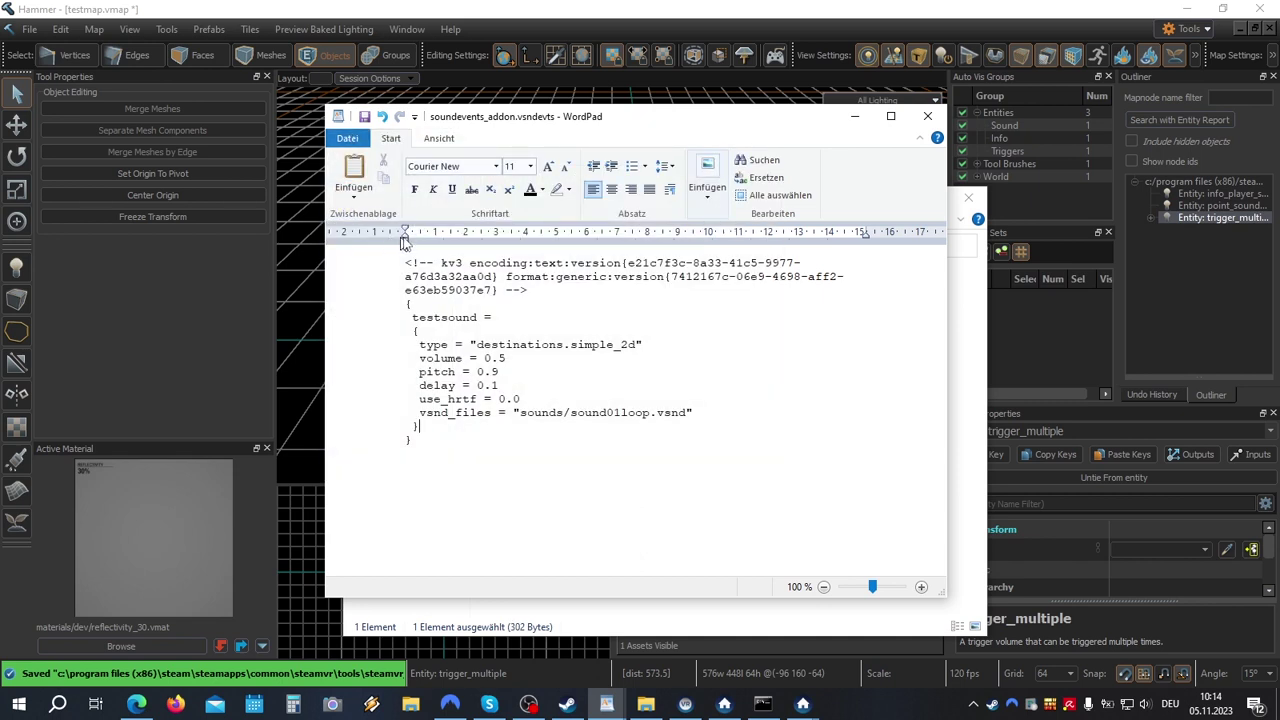
{"action": "left_click", "coordinate": [927, 116]}
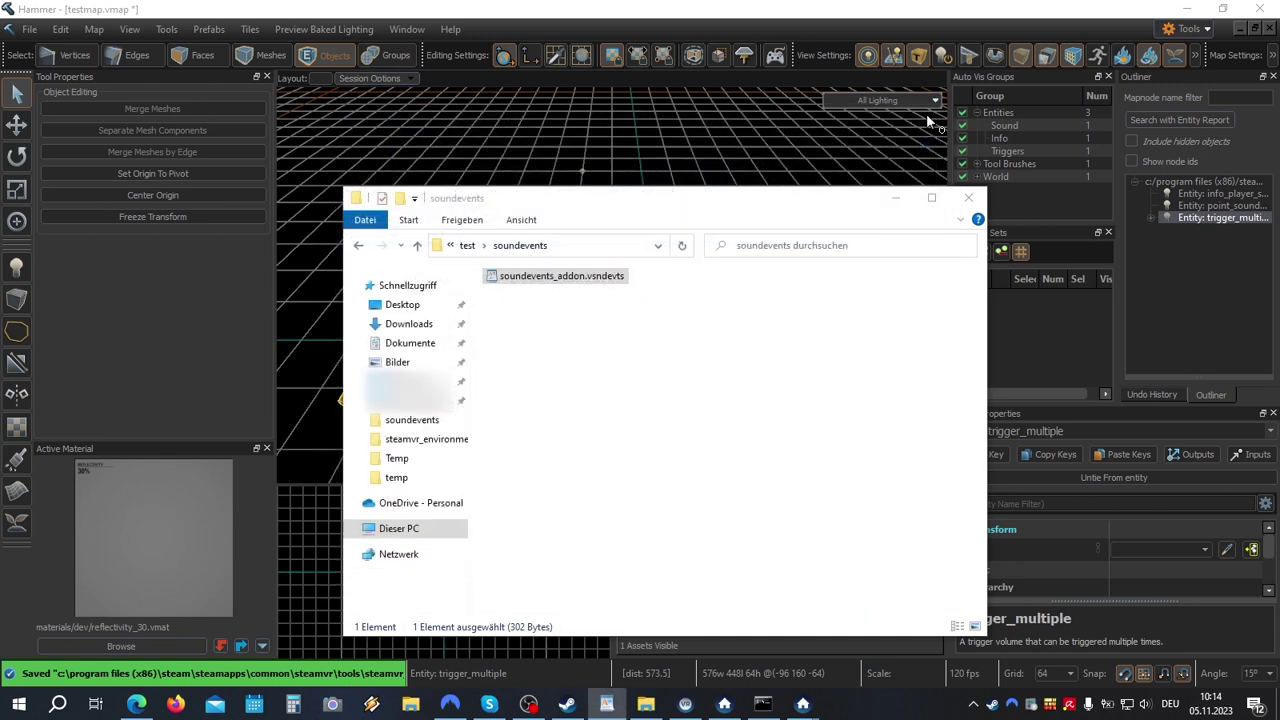
Step: Return to Hammer, save testmap, and start building it with the Full Compile preset
{"action": "left_click", "coordinate": [582, 16]}
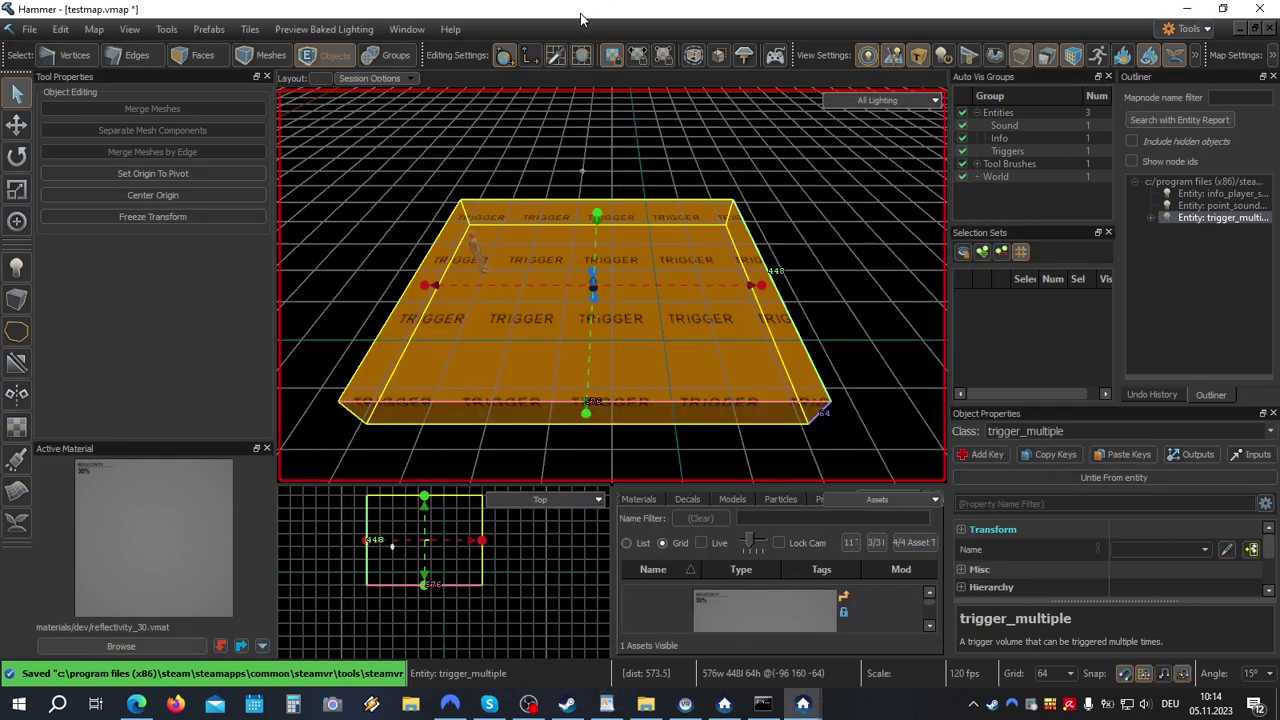
{"action": "left_click", "coordinate": [30, 29]}
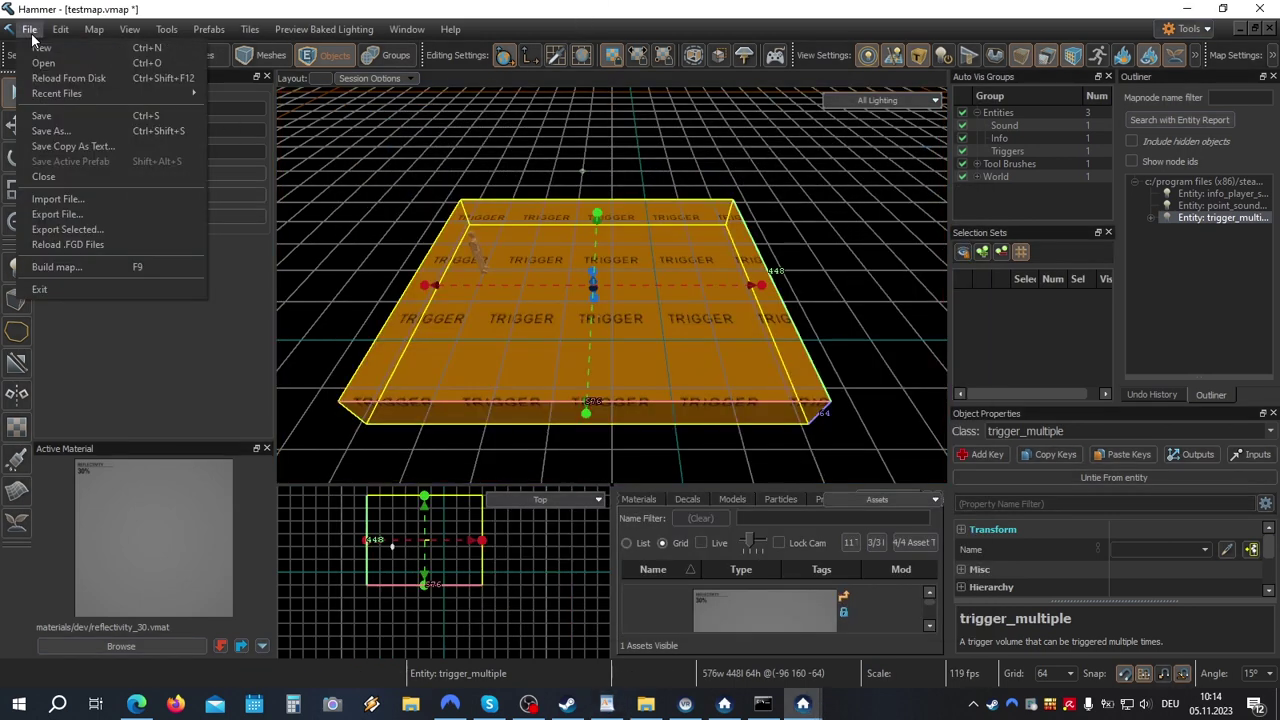
{"action": "left_click", "coordinate": [61, 116]}
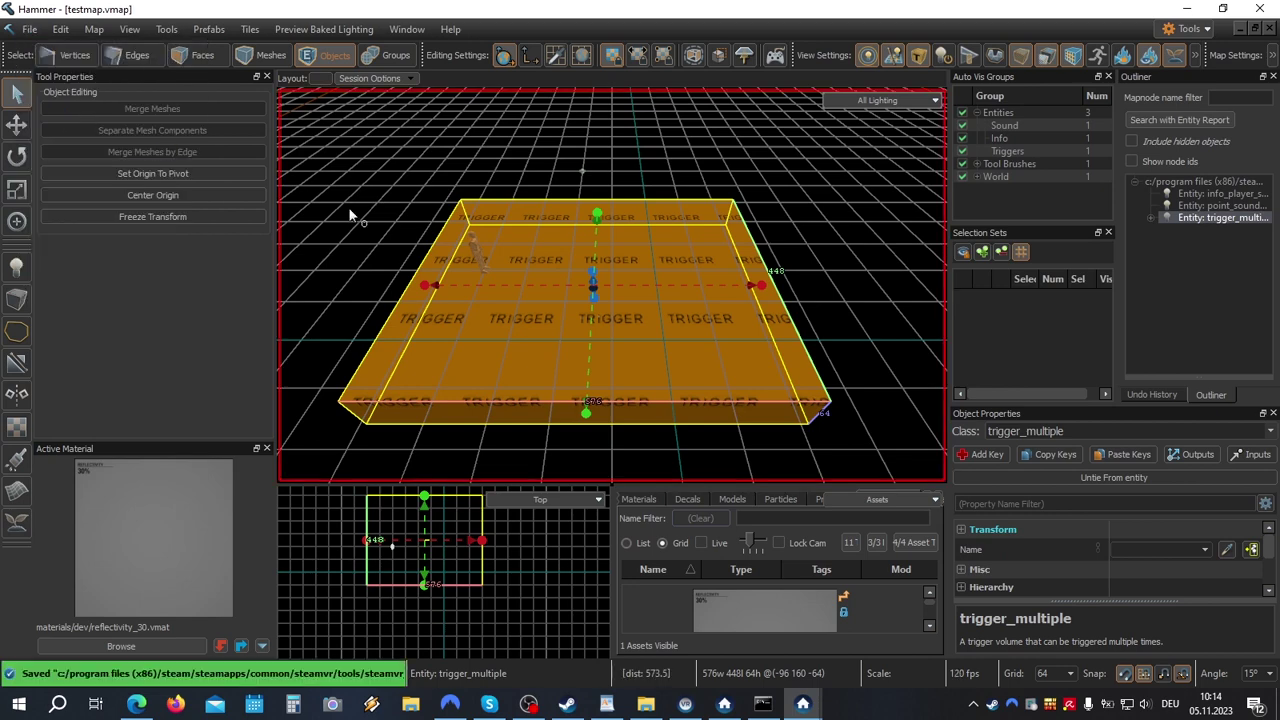
{"action": "key", "text": "F9"}
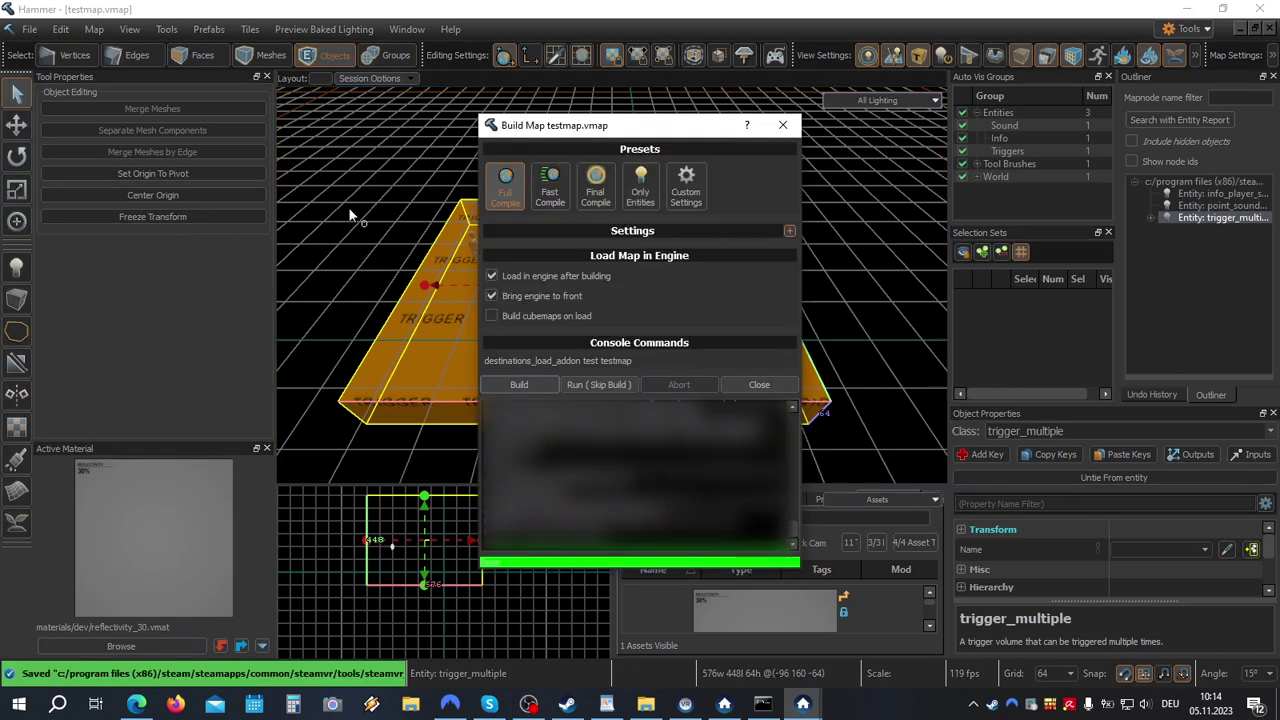
{"action": "left_click", "coordinate": [508, 384]}
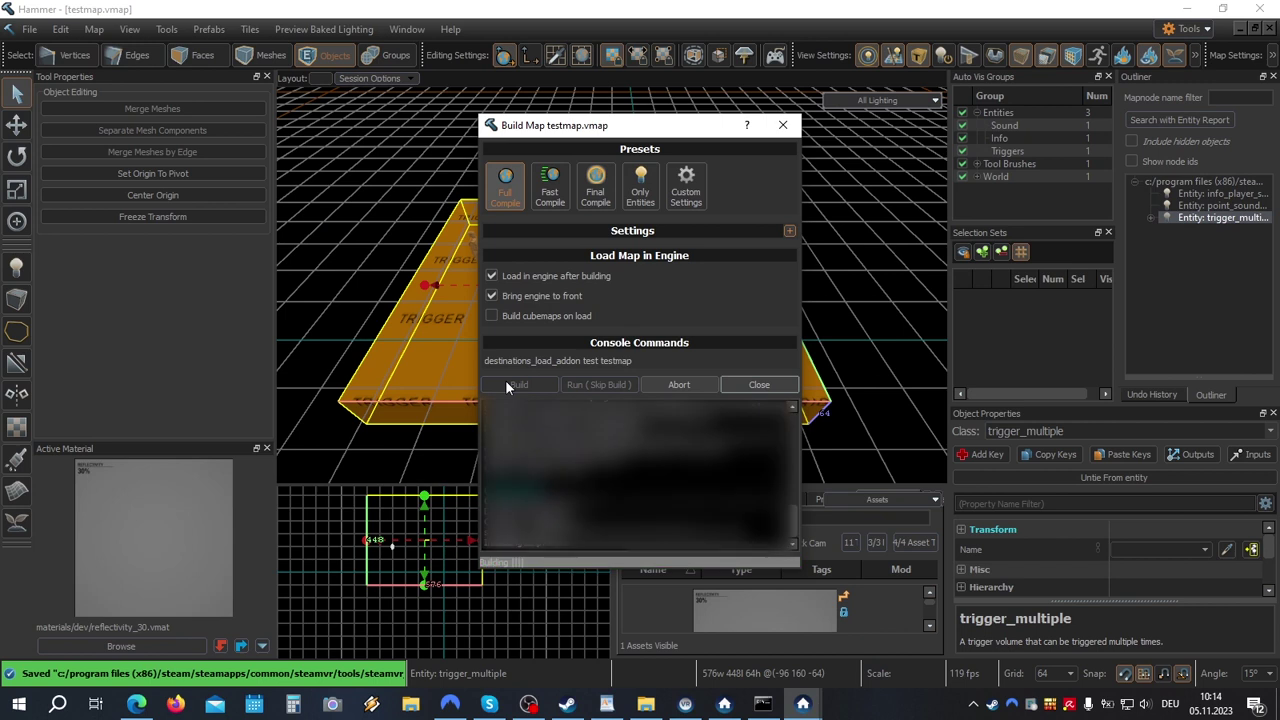